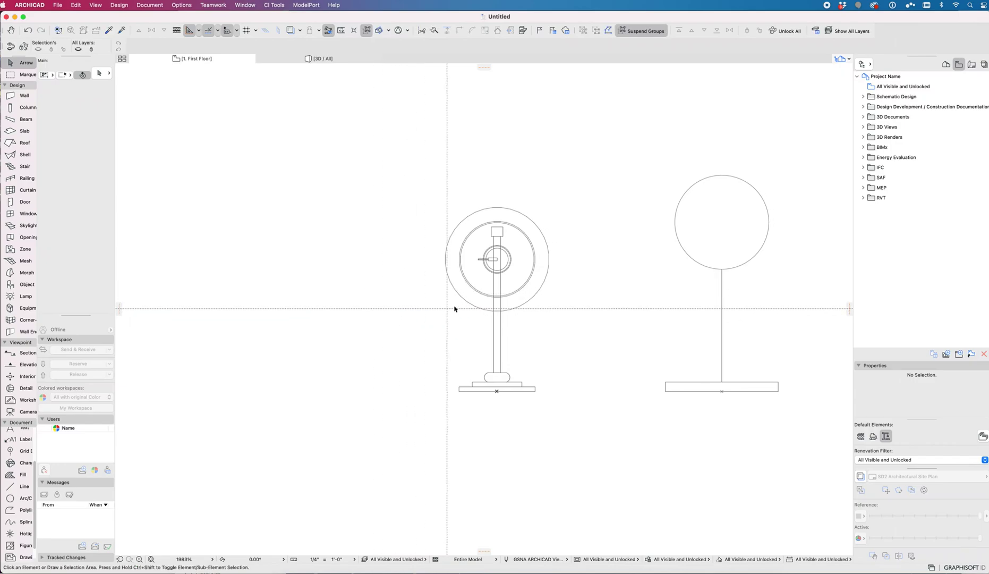
Switch to Google Chrome and review the specifications and downloadable files on the Bryant Sconce product page
{"action": "middle_click_drag", "start_coordinate": [551, 320], "coordinate": [485, 323]}
{"action": "scroll", "coordinate": [431, 321], "scroll_direction": "down", "scroll_amount": 2}
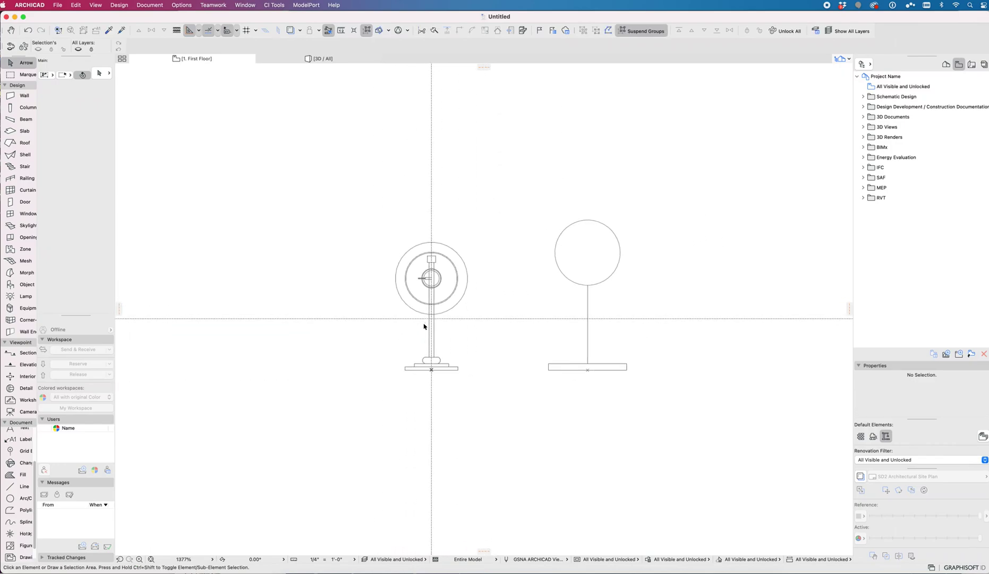
{"action": "left_click", "coordinate": [319, 573]}
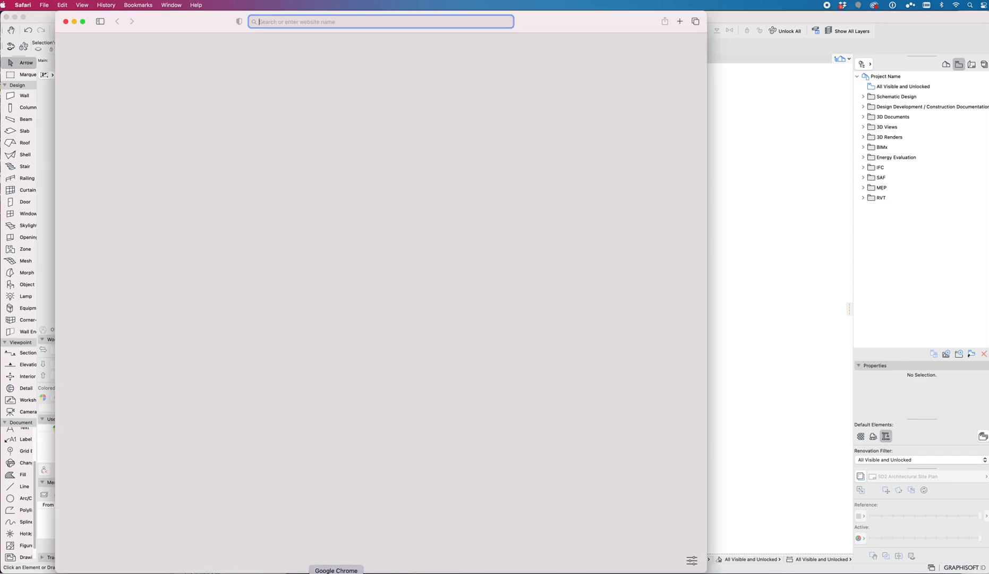
{"action": "left_click", "coordinate": [335, 571]}
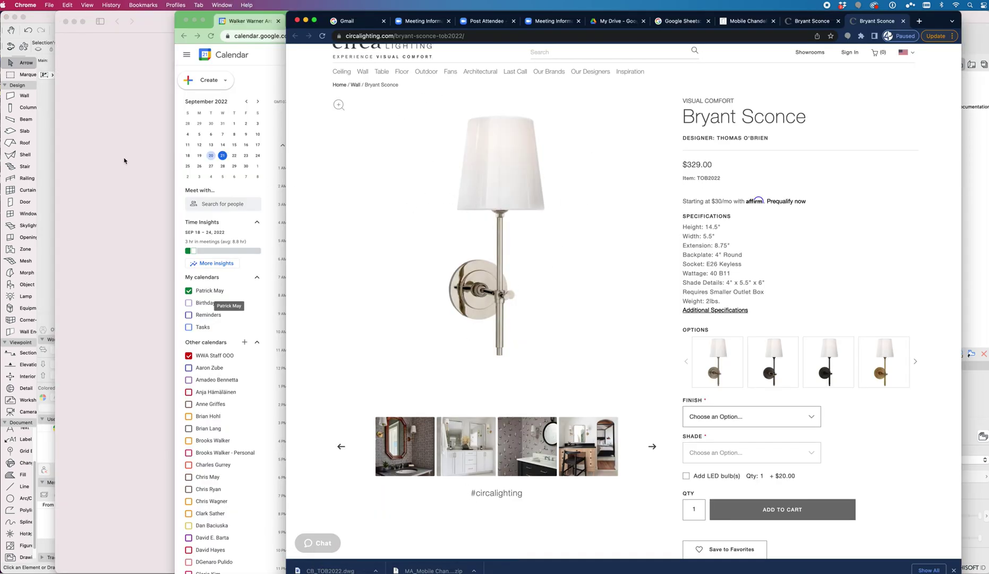
{"action": "scroll", "coordinate": [676, 306], "scroll_direction": "down", "scroll_amount": 5}
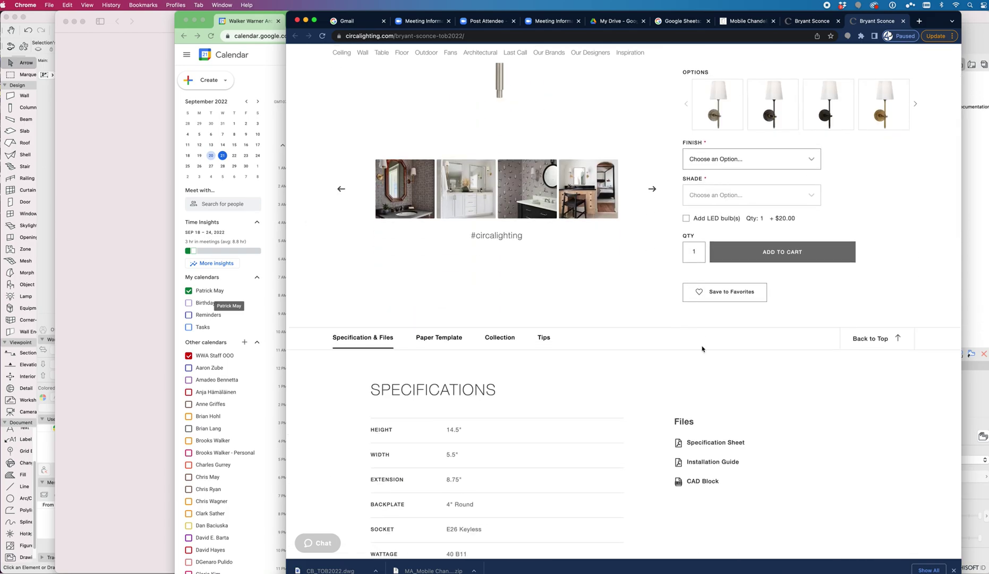
{"action": "scroll", "coordinate": [671, 441], "scroll_direction": "down", "scroll_amount": 5}
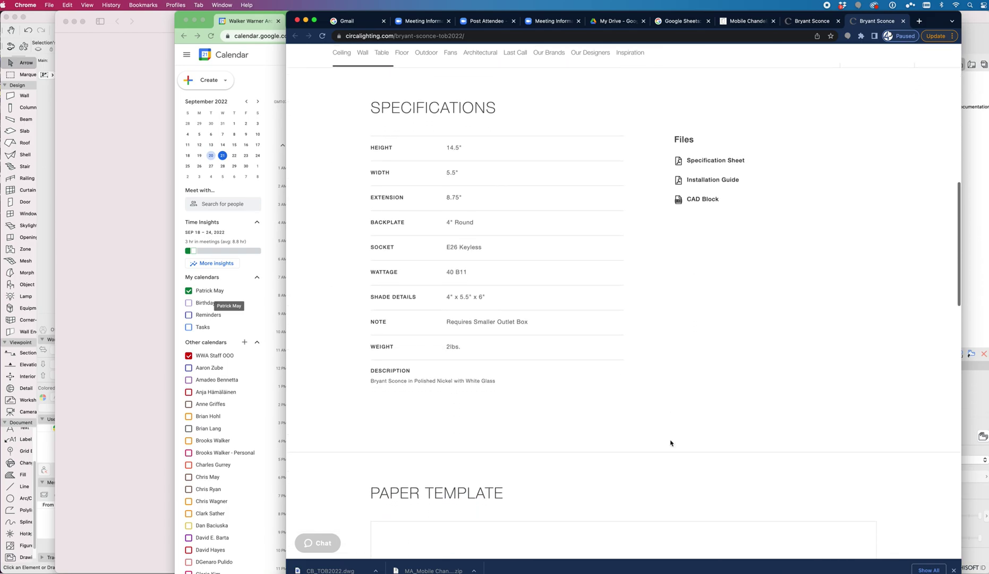
{"action": "scroll", "coordinate": [671, 441], "scroll_direction": "up", "scroll_amount": 11}
Return to ARCHICAD and examine the sconce model, its separate 2D symbol and the hotspot at the symbol's base on the plan
{"action": "left_click", "coordinate": [114, 277]}
{"action": "key", "text": "super+Tab"}
{"action": "key", "text": "super+Tab"}
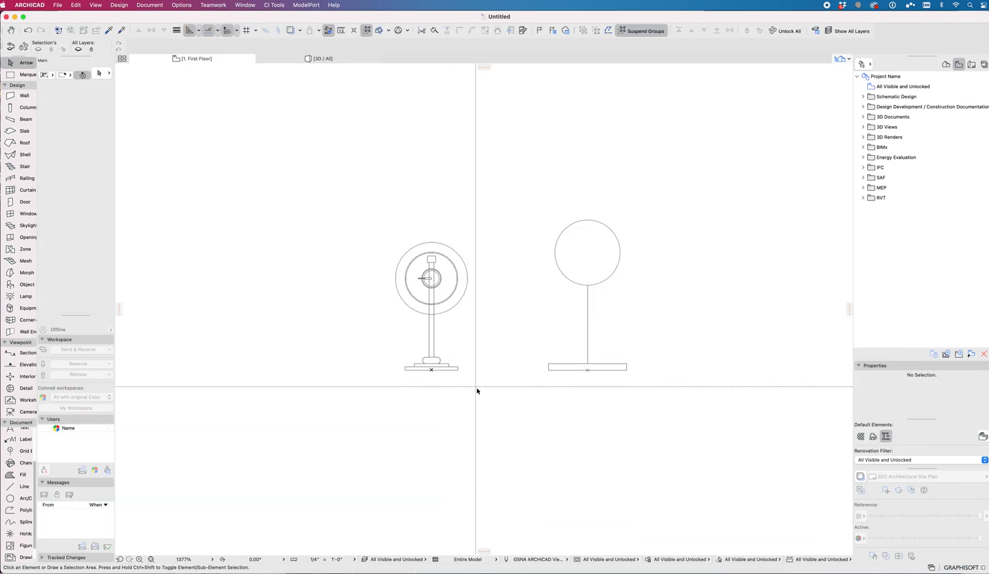
{"action": "left_click_drag", "start_coordinate": [482, 390], "coordinate": [356, 209]}
{"action": "left_click", "coordinate": [356, 209]}
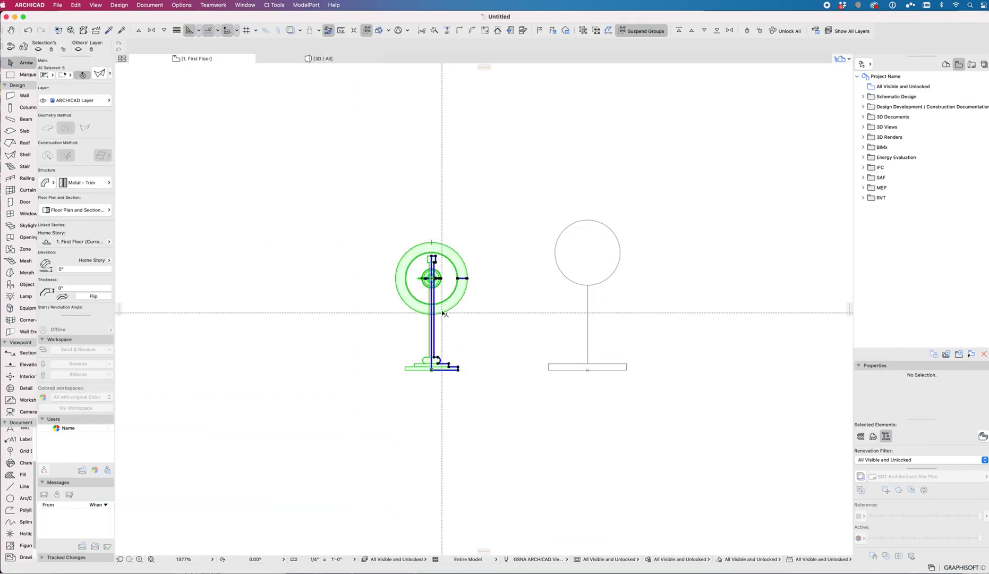
{"action": "left_click_drag", "start_coordinate": [655, 387], "coordinate": [521, 209]}
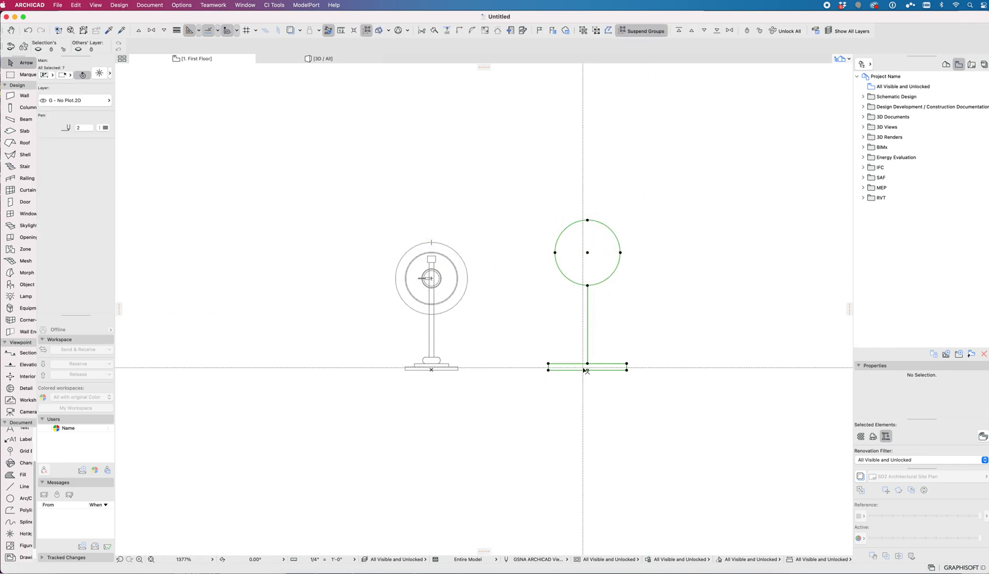
{"action": "left_click", "coordinate": [629, 411]}
{"action": "left_click", "coordinate": [588, 370]}
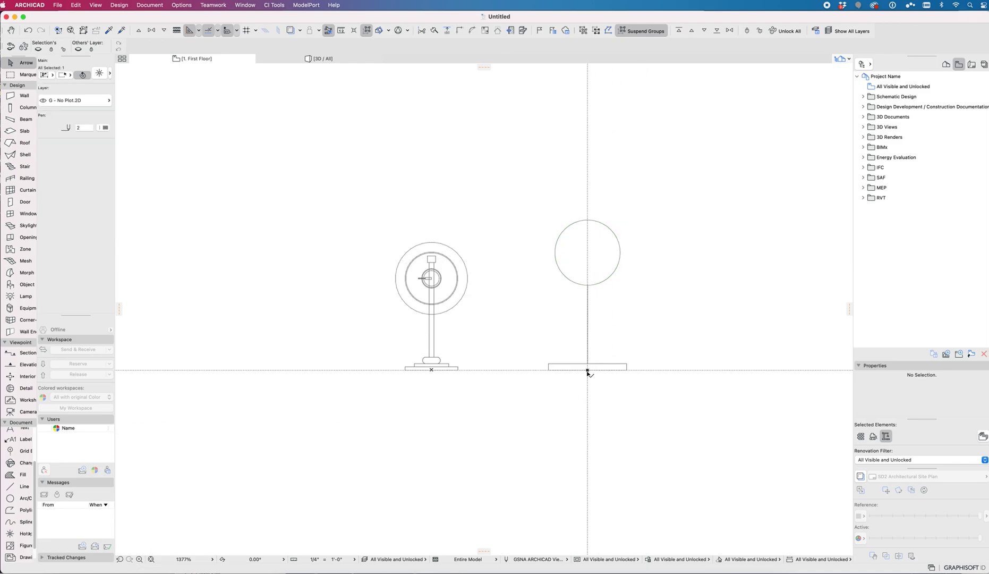
{"action": "left_click", "coordinate": [489, 382]}
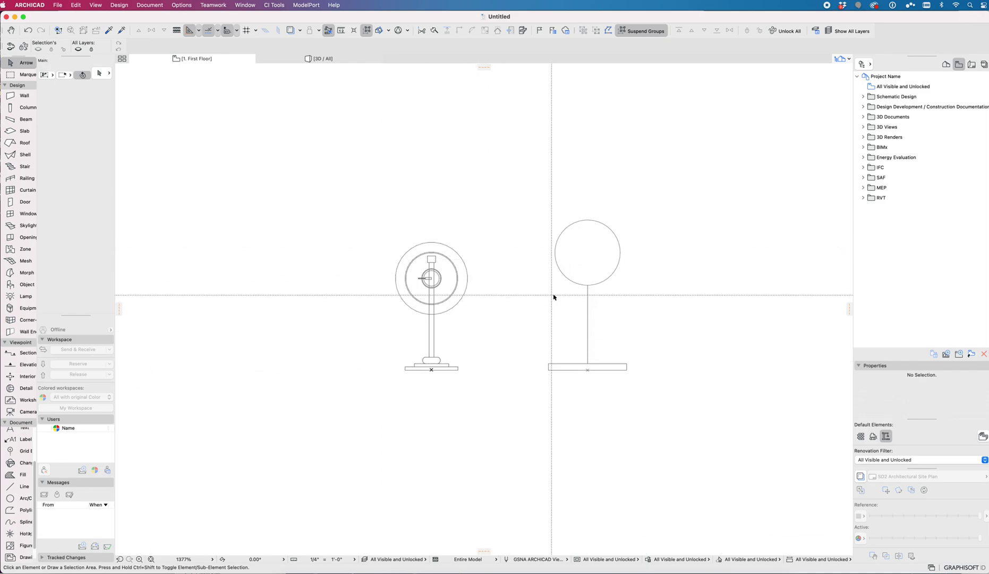
Show the selected sconce shells in 3D and examine the backplate and arm shell around the project origin
{"action": "left_click_drag", "start_coordinate": [485, 393], "coordinate": [347, 195]}
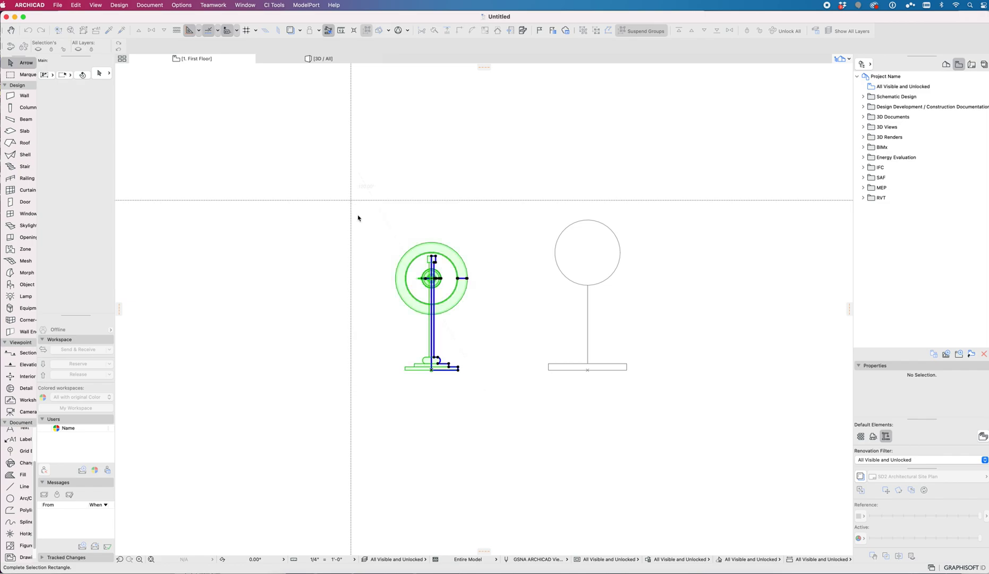
{"action": "left_click", "coordinate": [445, 374]}
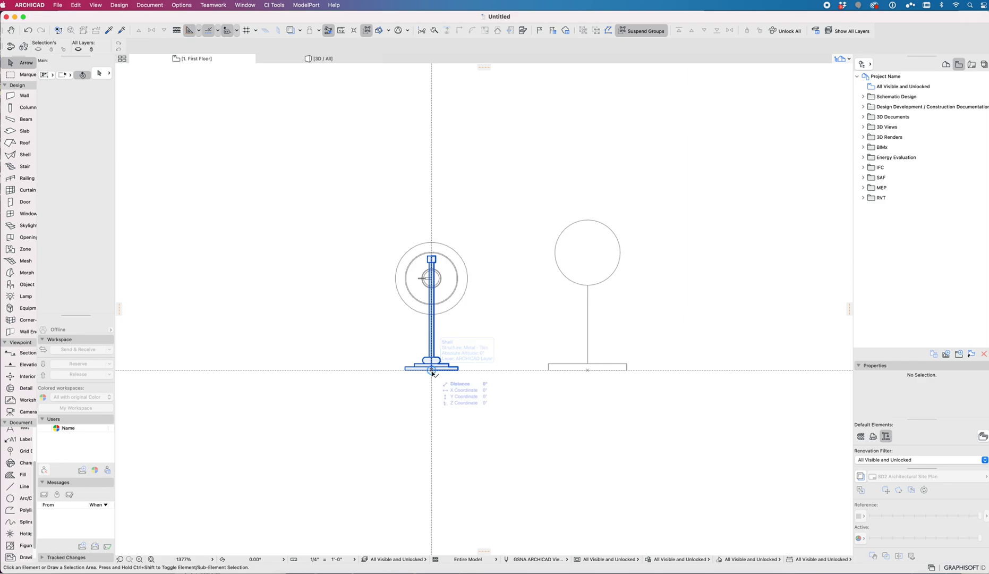
{"action": "left_click_drag", "start_coordinate": [481, 385], "coordinate": [380, 237]}
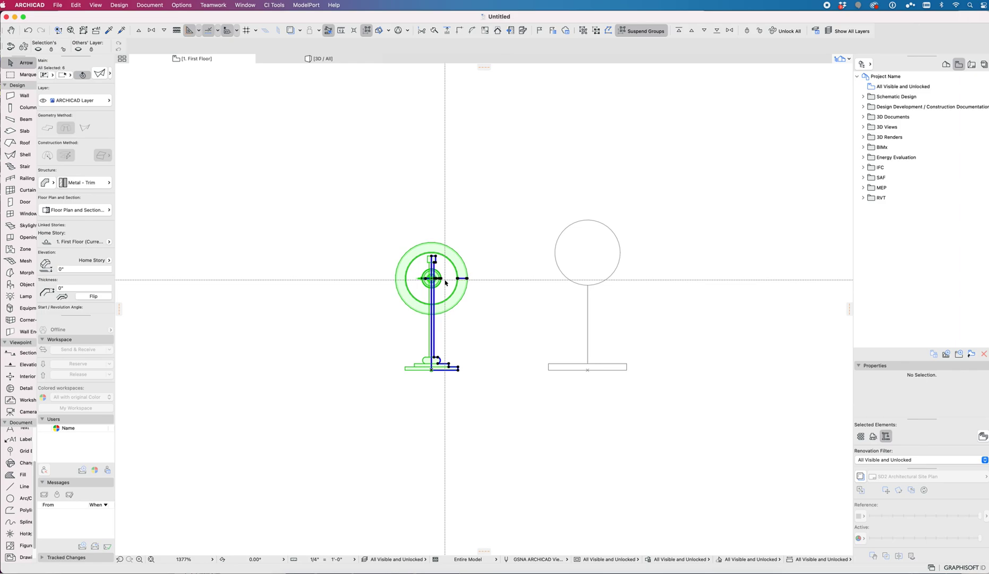
{"action": "key", "text": "F5"}
{"action": "middle_click_drag", "start_coordinate": [507, 364], "coordinate": [639, 411], "text": "shift"}
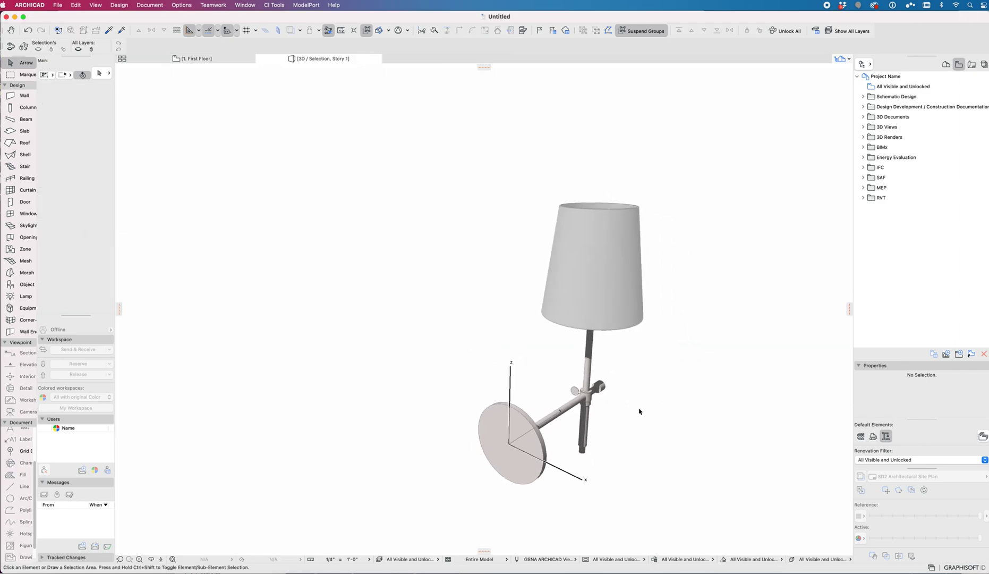
{"action": "left_click", "coordinate": [511, 446]}
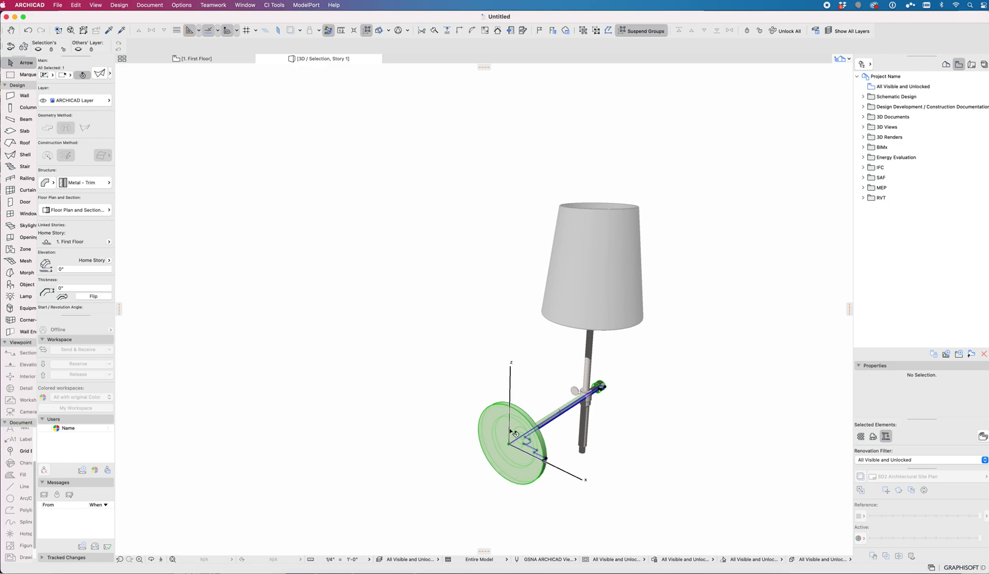
{"action": "middle_click_drag", "start_coordinate": [516, 413], "coordinate": [655, 434]}
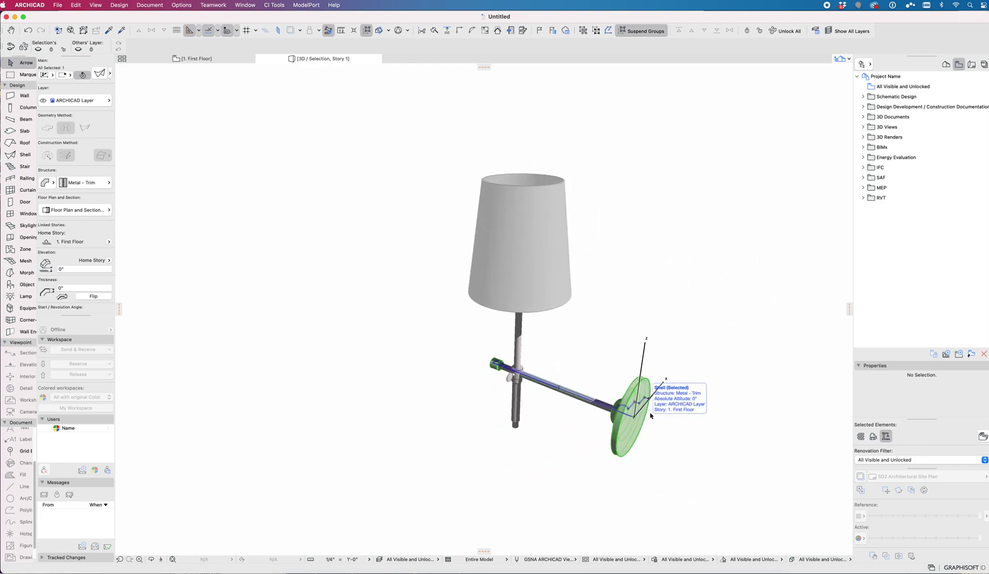
{"action": "left_click", "coordinate": [543, 373]}
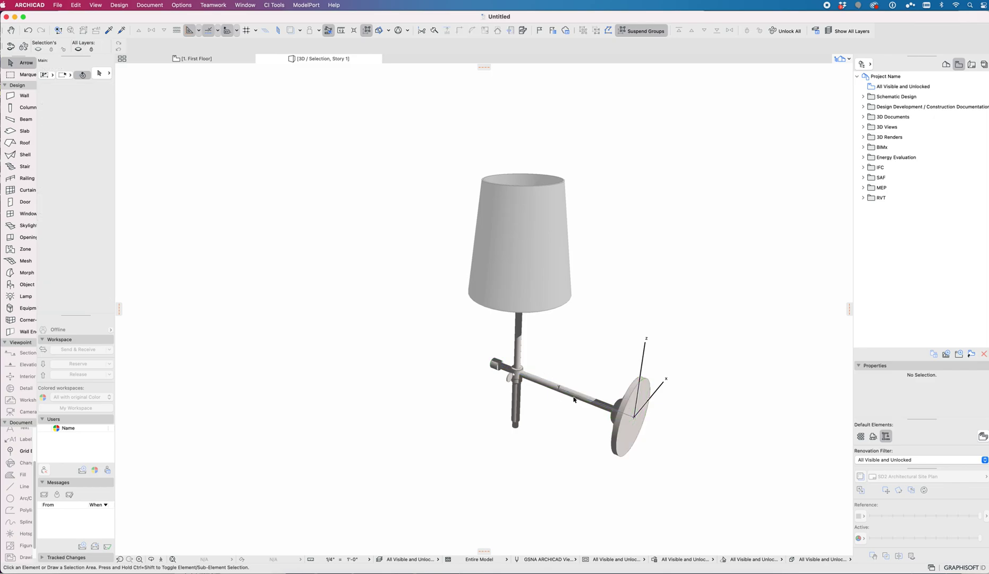
Try moving the sconce shells 2 3/4" sideways from the base hotspot on the First Floor plan, and undo the move
{"action": "key", "text": "F2"}
{"action": "left_click_drag", "start_coordinate": [503, 396], "coordinate": [360, 202]}
{"action": "left_click", "coordinate": [404, 374]}
{"action": "key", "text": "super+d"}
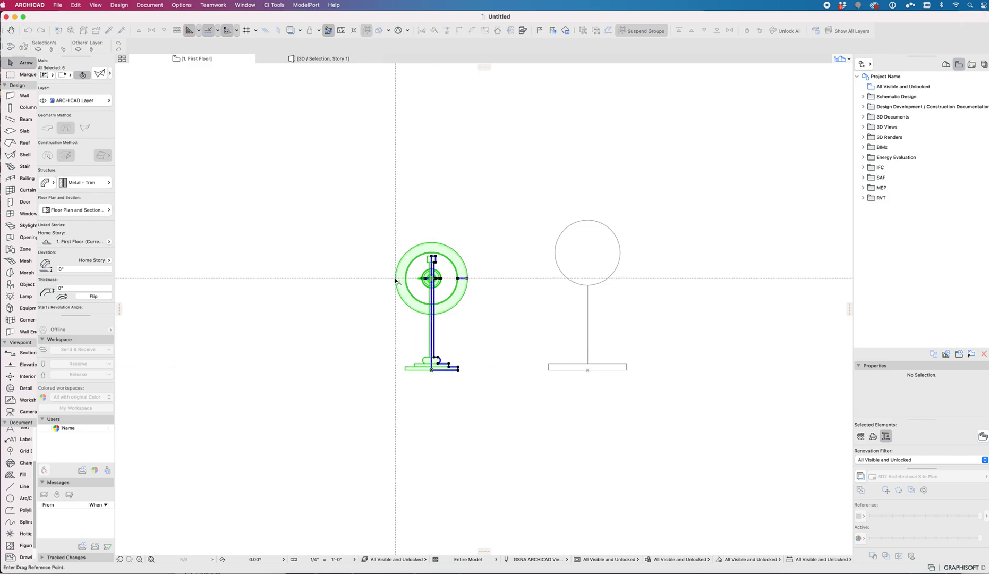
{"action": "left_click", "coordinate": [396, 279]}
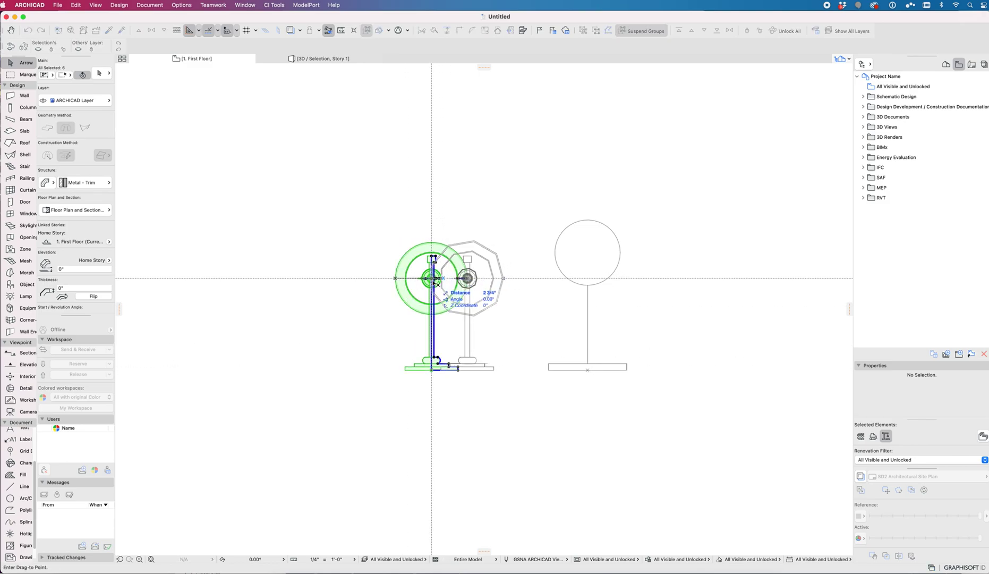
{"action": "left_click", "coordinate": [431, 279]}
{"action": "key", "text": "super+d"}
{"action": "left_click", "coordinate": [467, 369]}
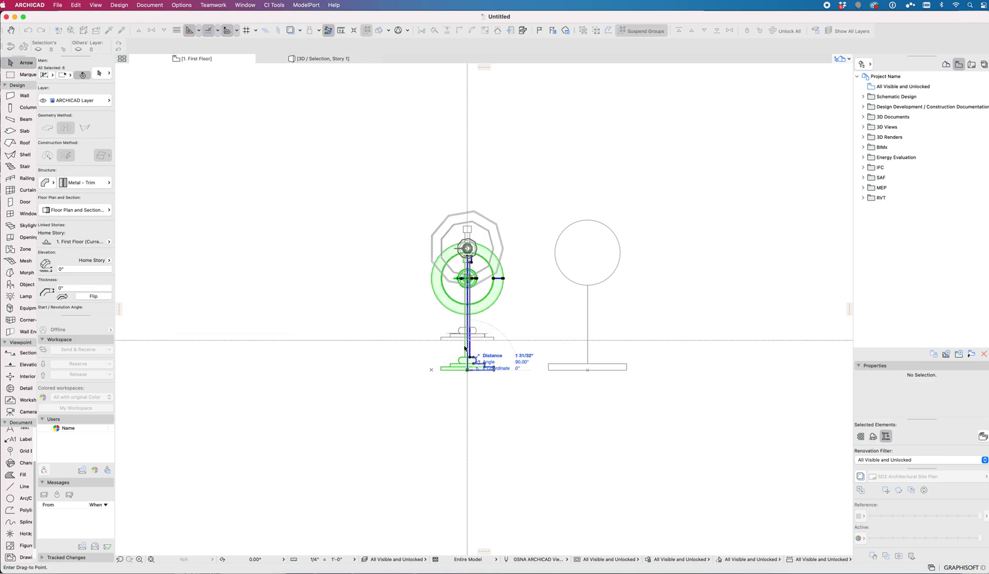
{"action": "key", "text": "Escape"}
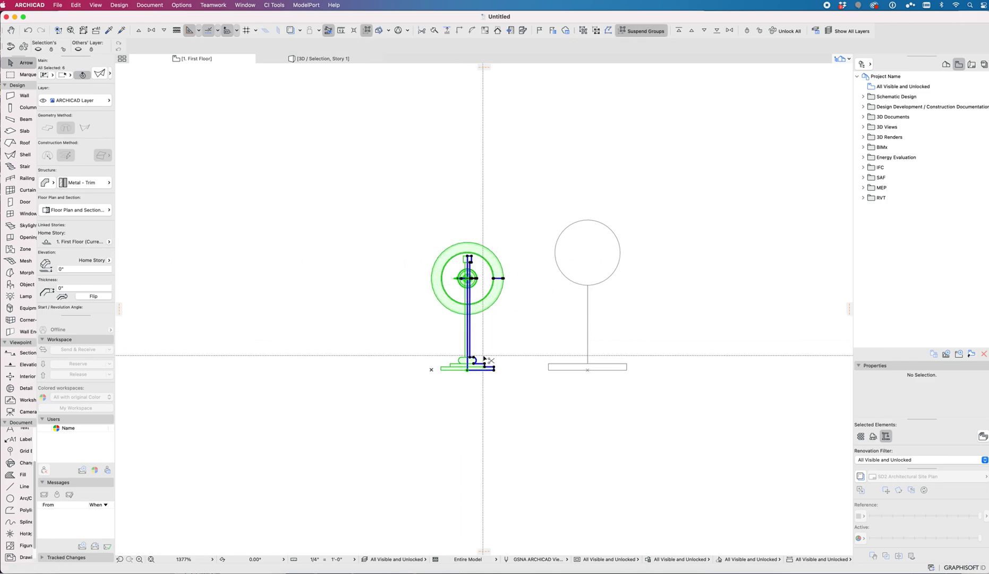
{"action": "key", "text": "super+z"}
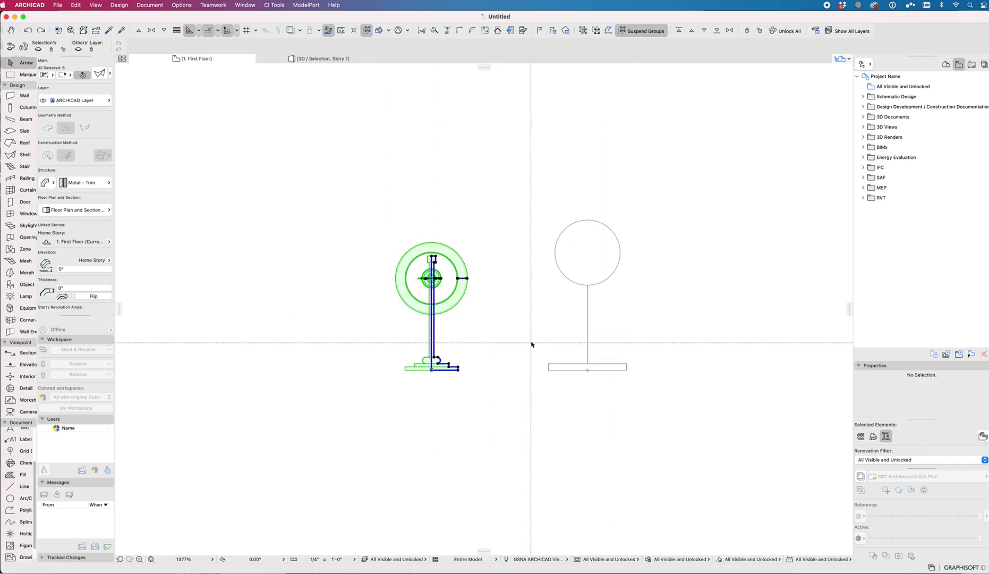
Show the sconce shells in 3D again and inspect the separate pieces from several angles, including the small knob on the stem
{"action": "key", "text": "F5"}
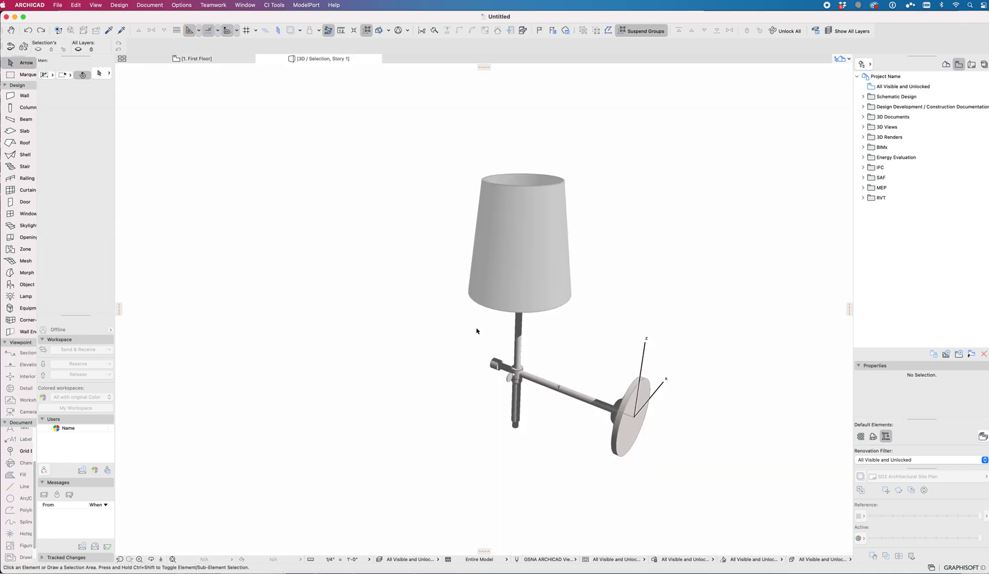
{"action": "middle_click_drag", "start_coordinate": [497, 322], "coordinate": [573, 396], "text": "shift"}
{"action": "left_click", "coordinate": [505, 310]}
{"action": "left_click", "coordinate": [539, 360]}
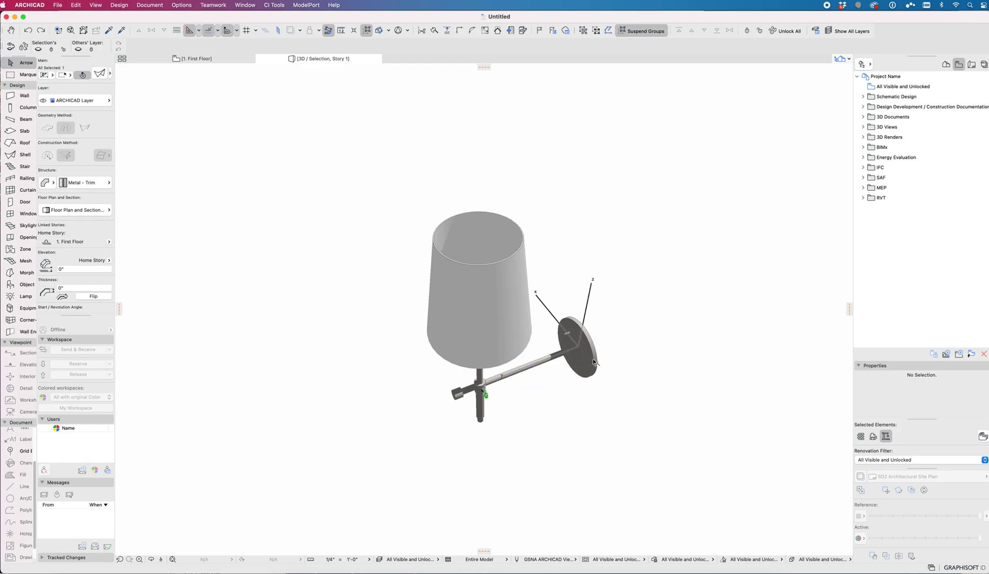
{"action": "middle_click_drag", "start_coordinate": [594, 362], "coordinate": [610, 344], "text": "shift"}
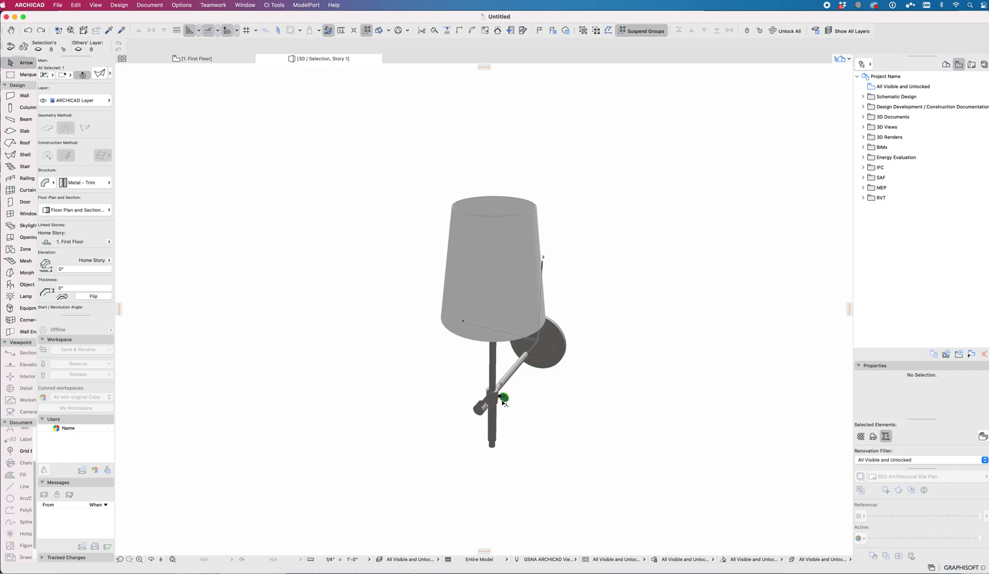
{"action": "middle_click_drag", "start_coordinate": [489, 401], "coordinate": [520, 381], "text": "shift"}
{"action": "left_click", "coordinate": [521, 382]}
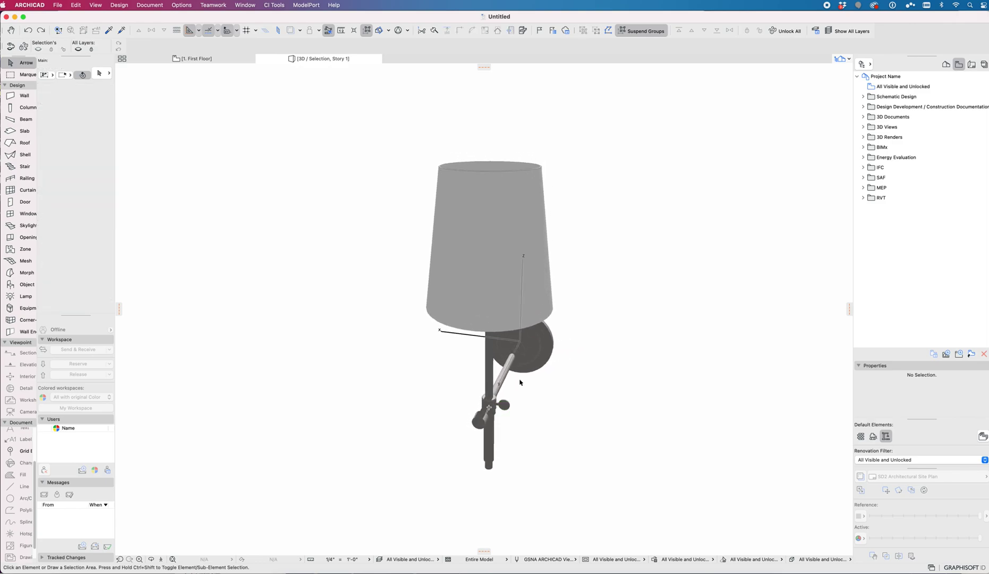
Check the surface overrides in the lampshade shell's settings without changing them
{"action": "double_click", "coordinate": [502, 289]}
{"action": "key", "text": "Escape"}
{"action": "key", "text": "Escape"}
{"action": "scroll", "coordinate": [501, 289], "scroll_direction": "down", "scroll_amount": 3}
{"action": "mouse_move", "coordinate": [501, 290]}
{"action": "middle_mouse_down"}
{"action": "mouse_move", "coordinate": [495, 305]}
{"action": "mouse_move", "coordinate": [510, 214]}
{"action": "mouse_move", "coordinate": [521, 238]}
{"action": "mouse_move", "coordinate": [494, 276]}
{"action": "middle_mouse_up"}
{"action": "left_click", "coordinate": [494, 277]}
{"action": "double_click", "coordinate": [491, 294]}
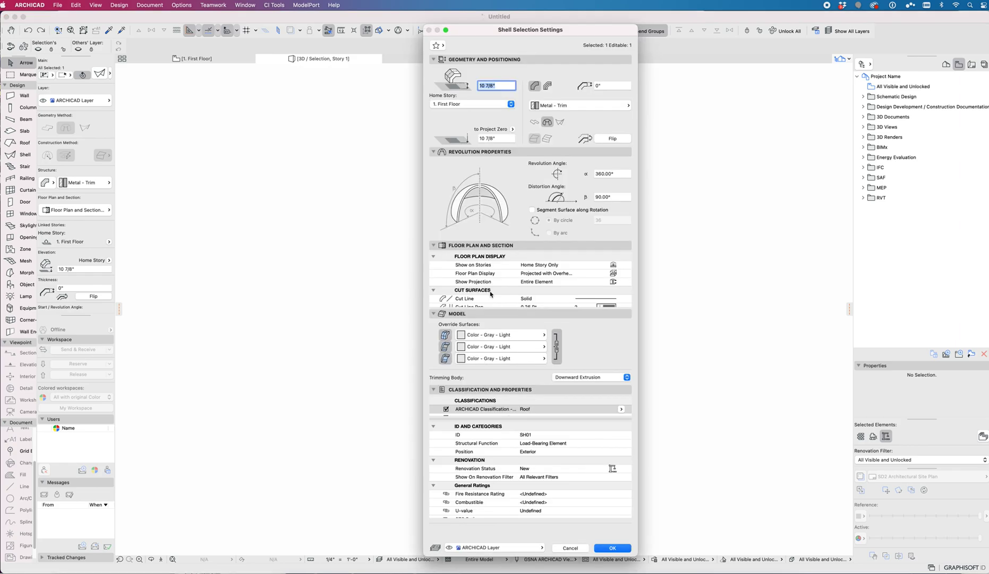
{"action": "key", "text": "Escape"}
Check the surface overrides in the settings of the vertical stem shell and the lamp socket shell
{"action": "left_click", "coordinate": [490, 357]}
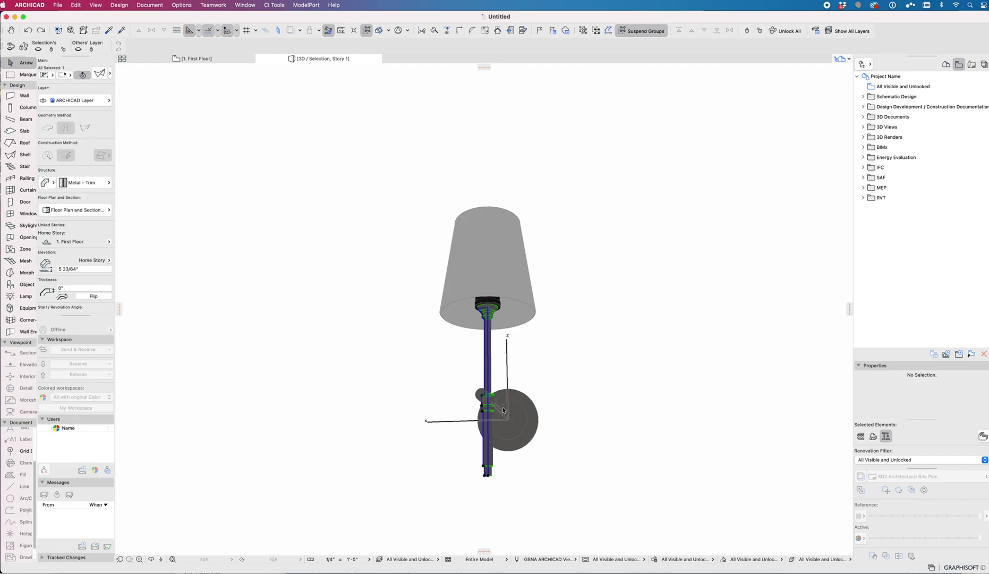
{"action": "double_click", "coordinate": [498, 401]}
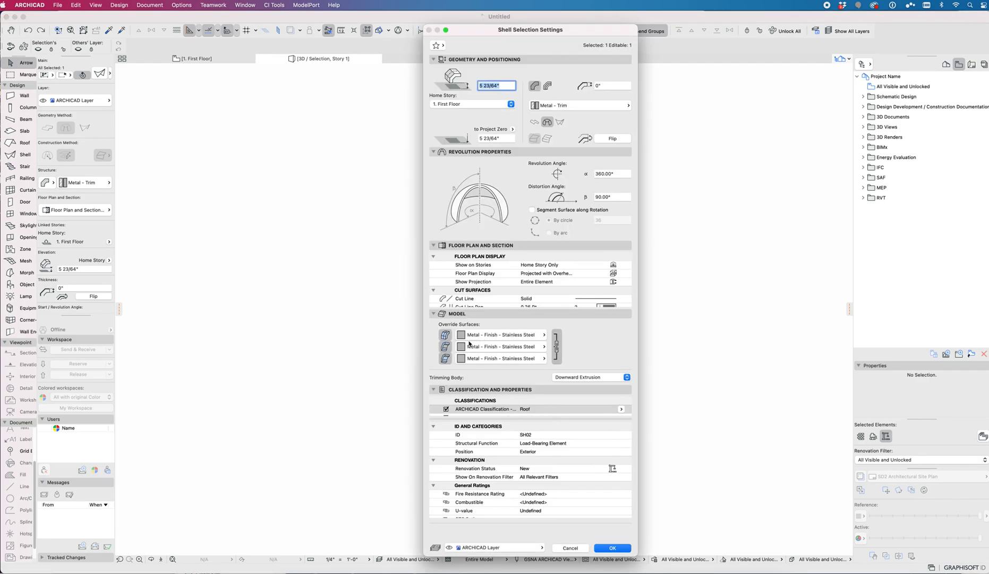
{"action": "key", "text": "Escape"}
{"action": "left_click", "coordinate": [488, 304]}
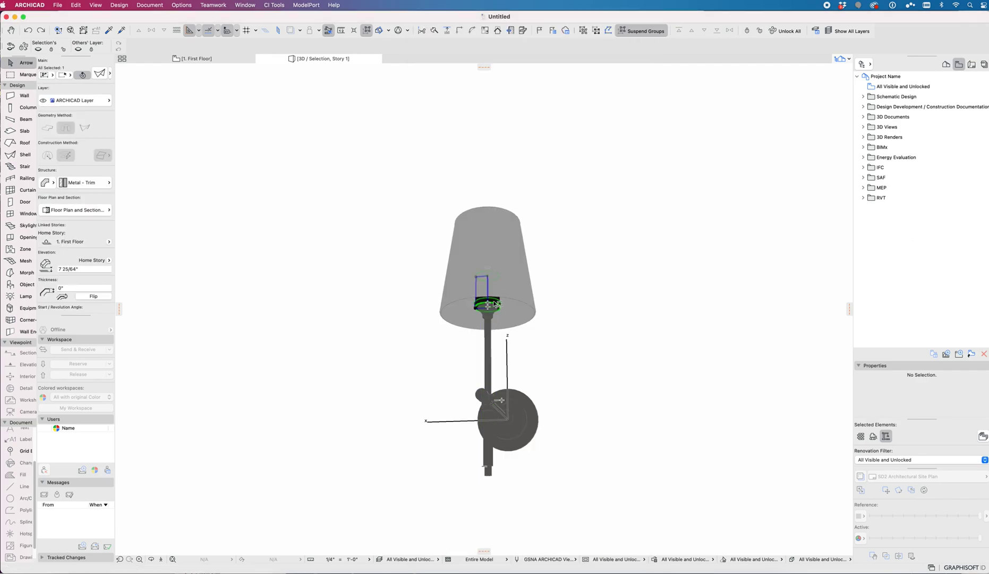
{"action": "key", "text": "super+t"}
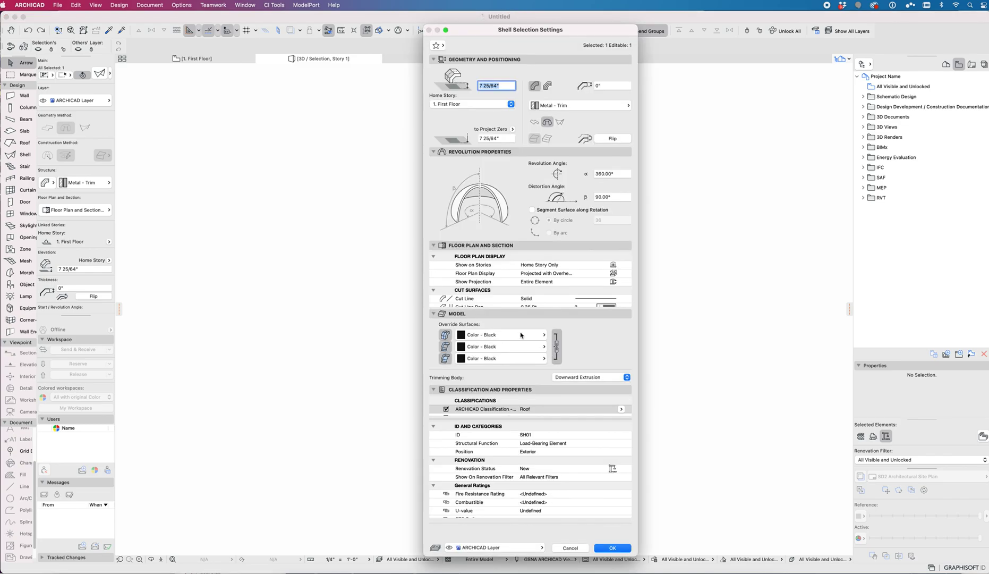
{"action": "key", "text": "Escape"}
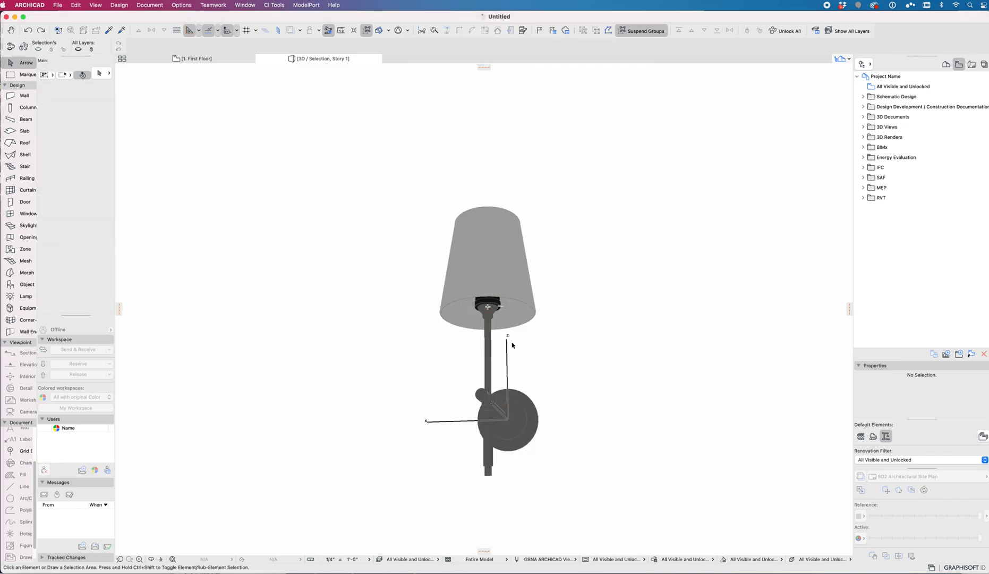
Select all six sconce shells in 3D and check their shared floor plan display and cut surface settings without changing them
{"action": "middle_click_drag", "start_coordinate": [495, 302], "coordinate": [484, 386], "text": "shift"}
{"action": "left_click_drag", "start_coordinate": [545, 468], "coordinate": [426, 204]}
{"action": "key", "text": "super+t"}
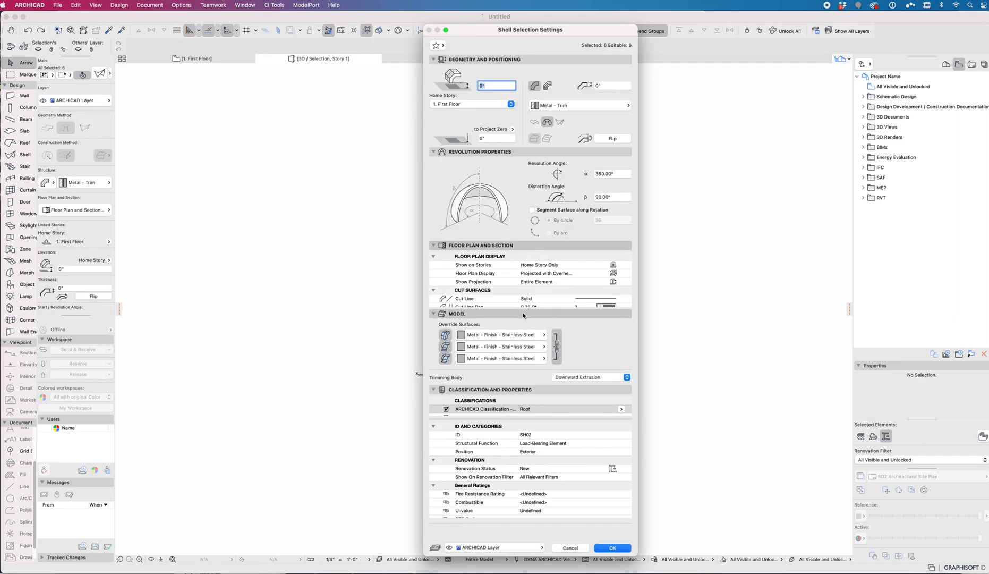
{"action": "scroll", "coordinate": [513, 271], "scroll_direction": "down", "scroll_amount": 10}
{"action": "scroll", "coordinate": [603, 274], "scroll_direction": "up", "scroll_amount": 3}
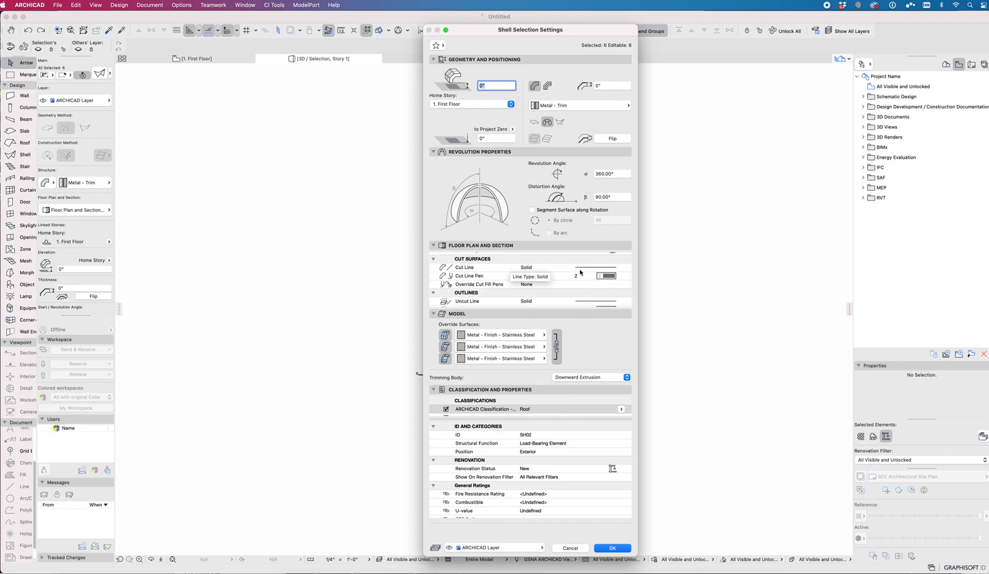
{"action": "scroll", "coordinate": [589, 271], "scroll_direction": "up", "scroll_amount": 3}
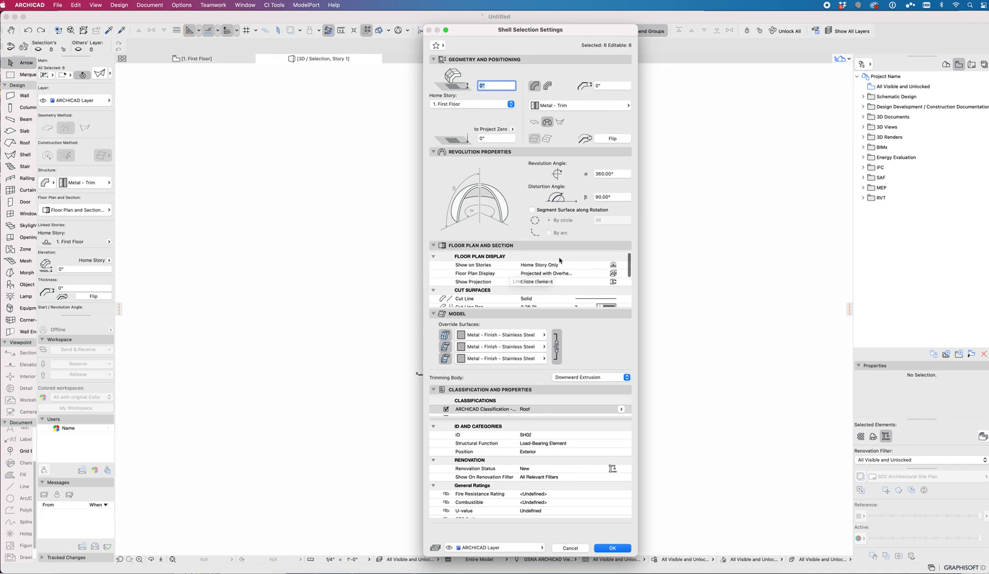
{"action": "key", "text": "Escape"}
{"action": "key", "text": "Escape"}
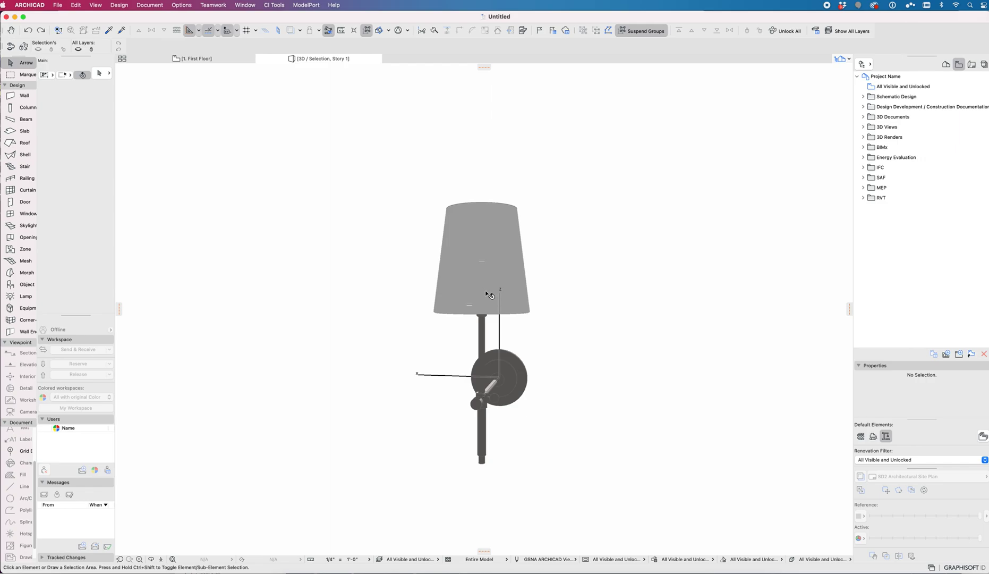
From the First Floor plan, save the selected sconce shells as an object named Bryant Sconce in the Embedded Library
{"action": "key", "text": "F2"}
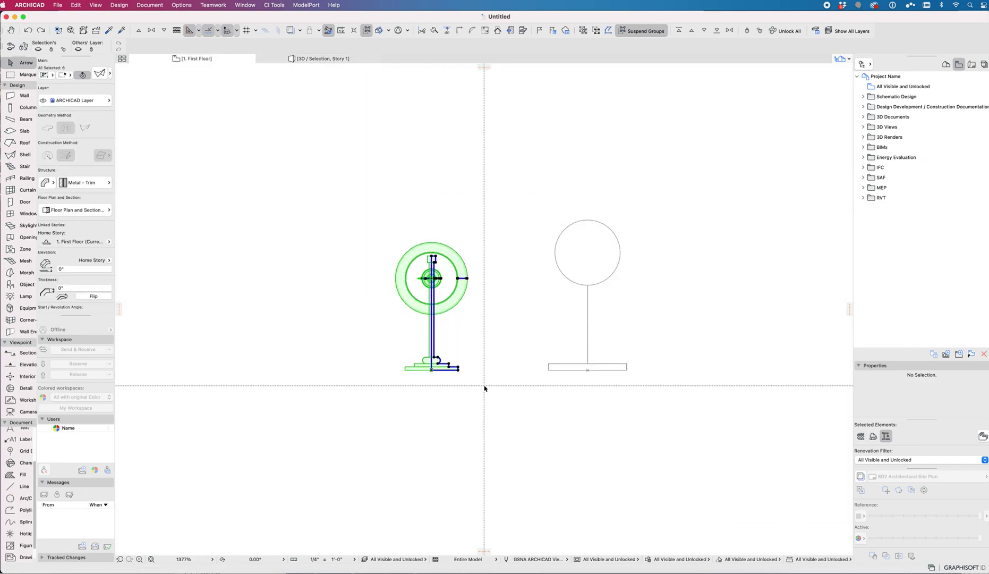
{"action": "left_click", "coordinate": [57, 5]}
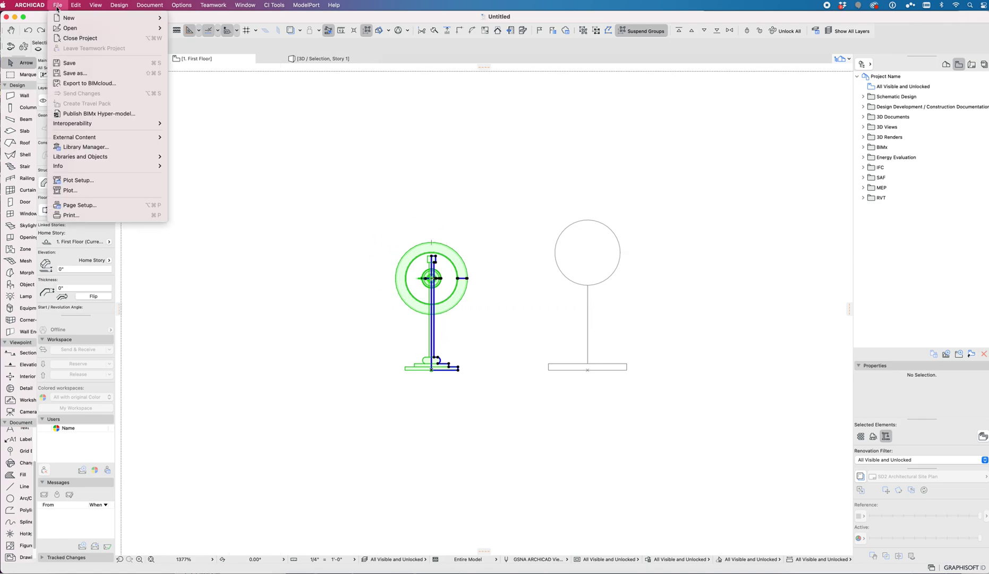
{"action": "mouse_move", "coordinate": [94, 157]}
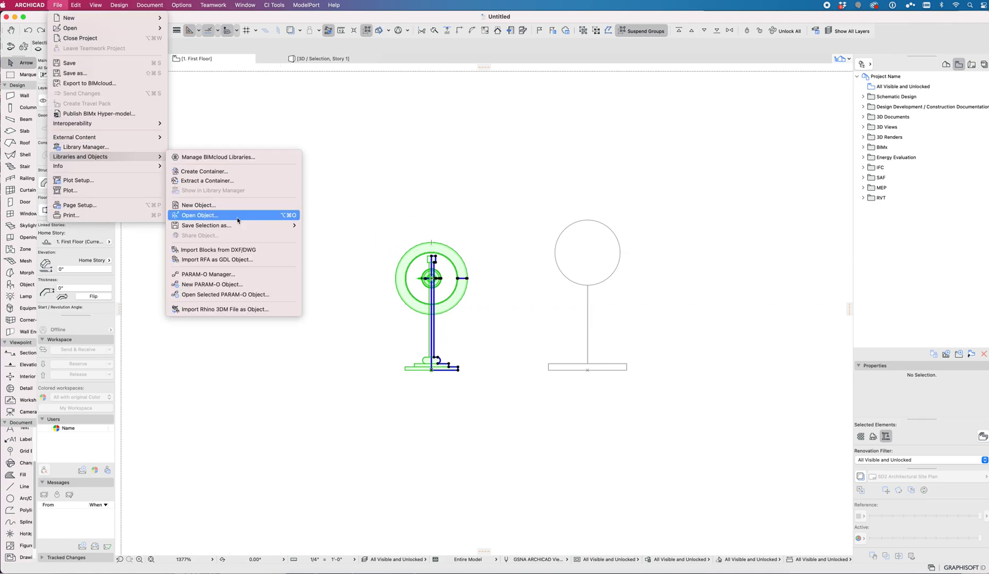
{"action": "mouse_move", "coordinate": [235, 224]}
{"action": "left_click", "coordinate": [345, 227]}
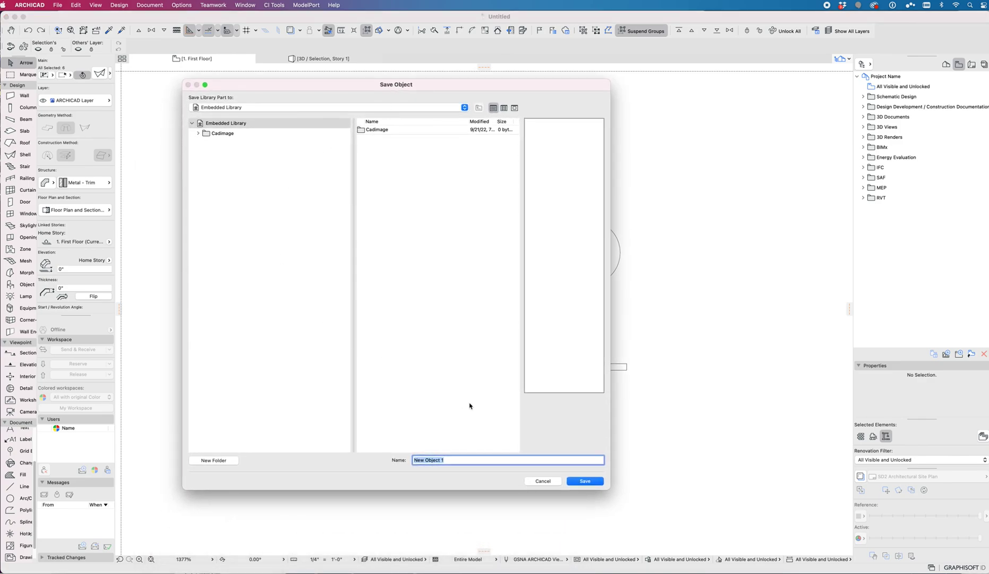
{"action": "key", "text": "super+Tab"}
{"action": "key", "text": "super+Tab"}
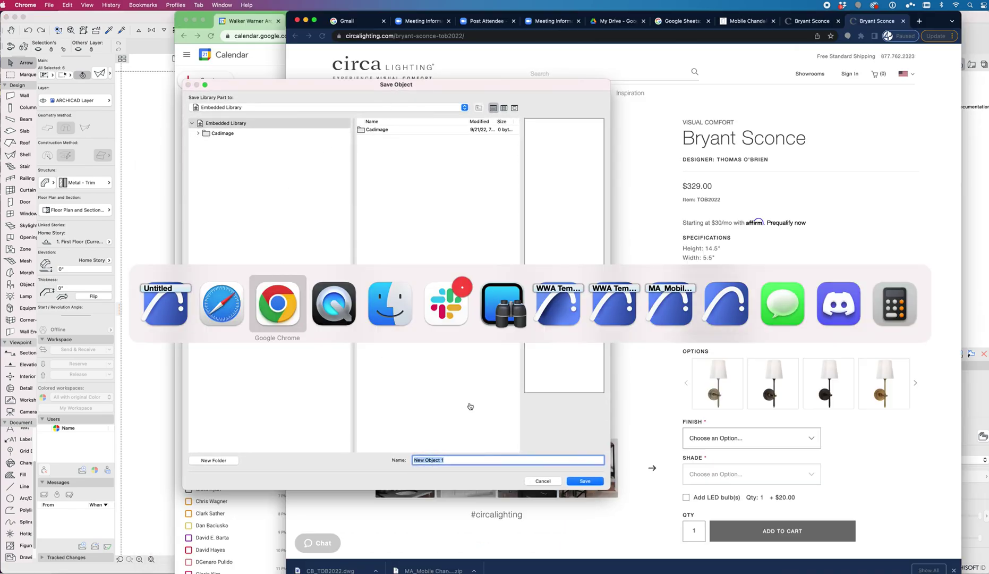
{"action": "key", "text": "super+Tab"}
{"action": "type", "text": "B"}
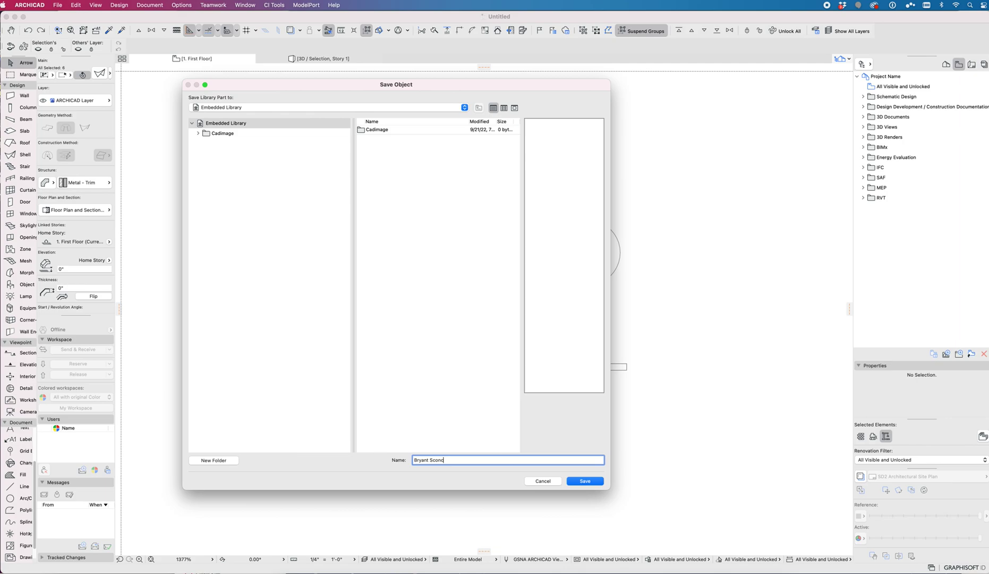
{"action": "key", "text": "Return"}
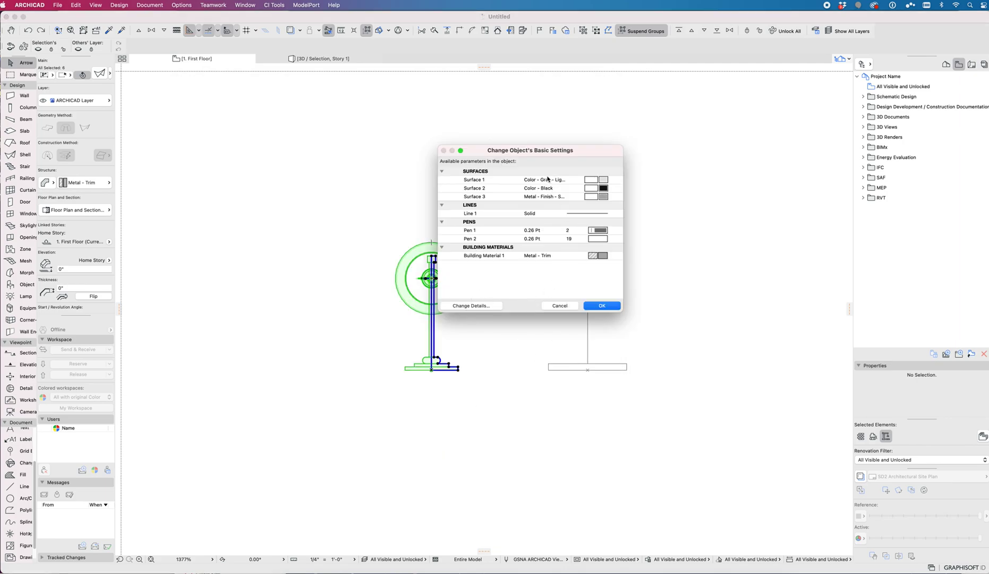
Rename the object's surface parameters 1, 2 and 3 as Shade Surface, Bulb housing and Fixture Surface
{"action": "left_click_drag", "start_coordinate": [499, 151], "coordinate": [565, 197]}
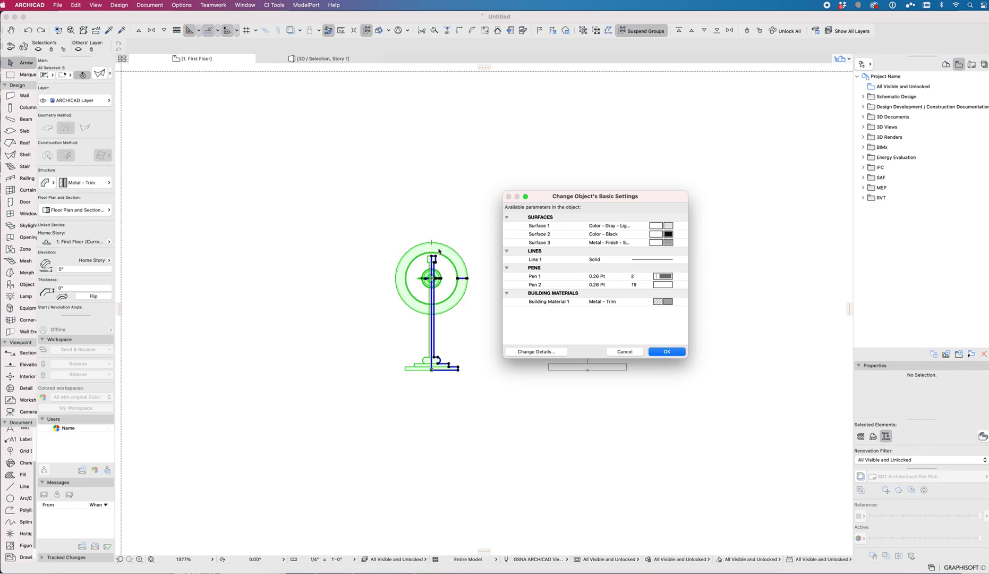
{"action": "left_click", "coordinate": [551, 227]}
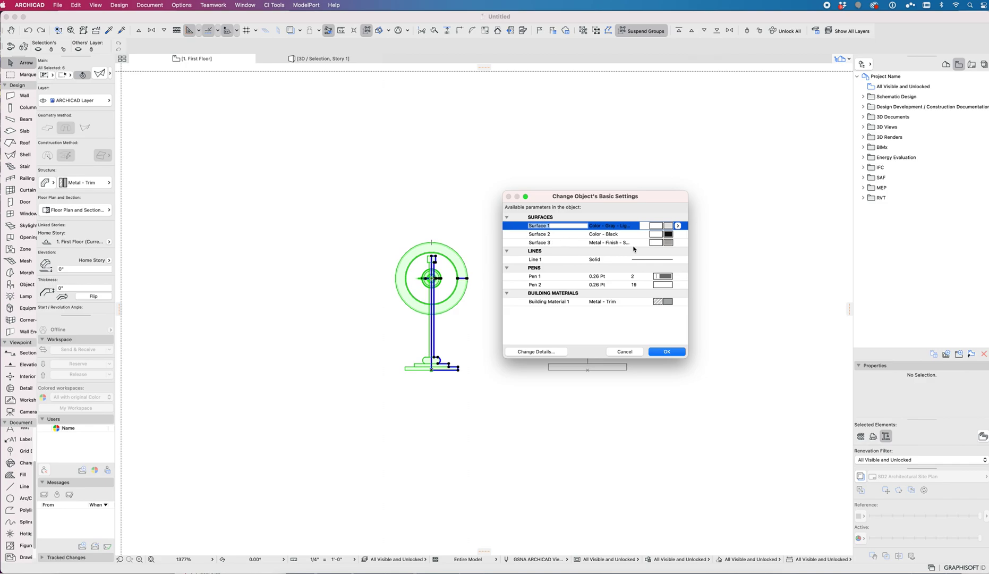
{"action": "left_click", "coordinate": [541, 243]}
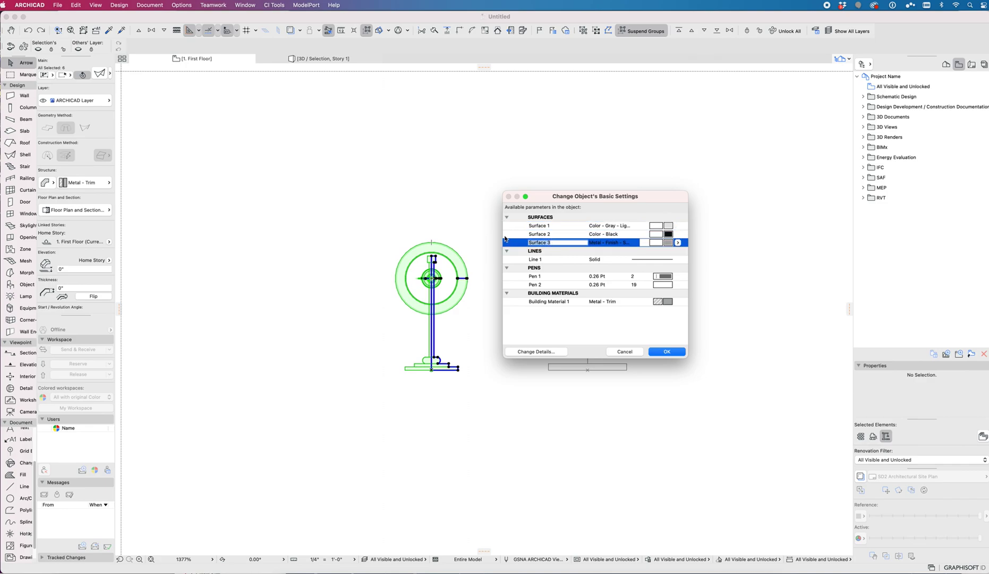
{"action": "type", "text": "Fixture"}
{"action": "left_click", "coordinate": [535, 236]}
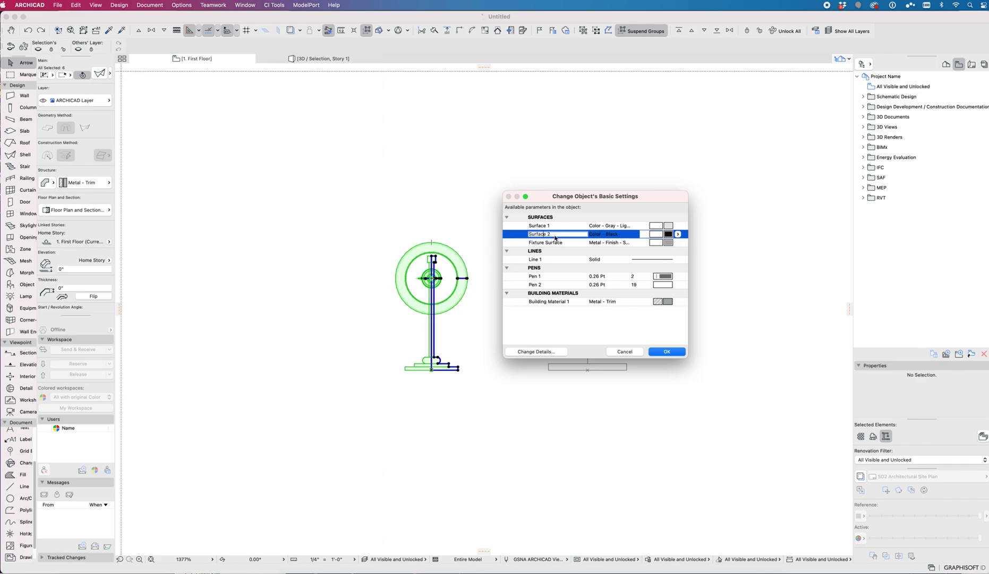
{"action": "type", "text": "Bulb housing"}
{"action": "left_click", "coordinate": [548, 226]}
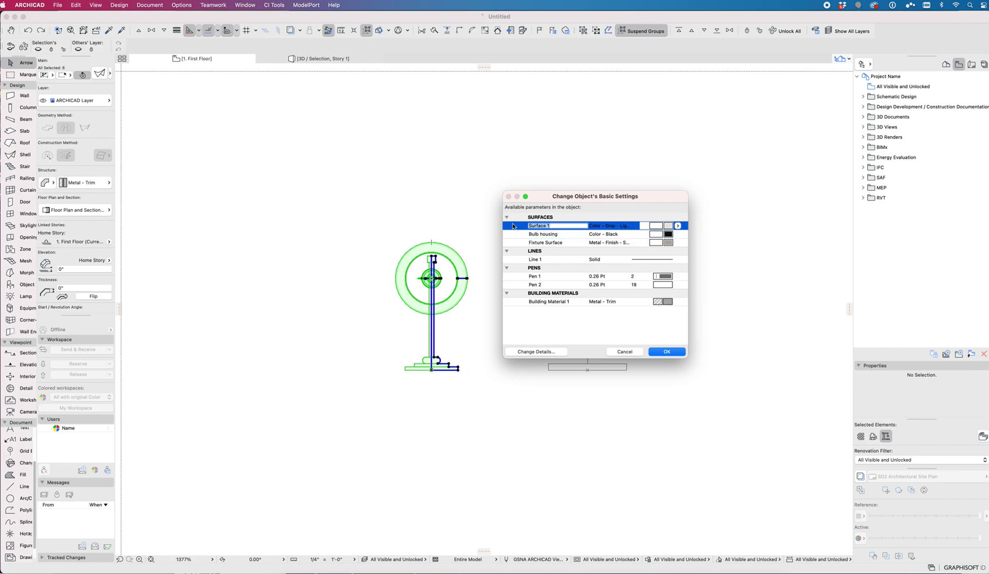
{"action": "type", "text": "Shade"}
Rename the object's pen parameters 1 and 2 as Uncut Line Pen and Cut Fill Pen
{"action": "left_click", "coordinate": [527, 269]}
{"action": "left_click", "coordinate": [540, 286]}
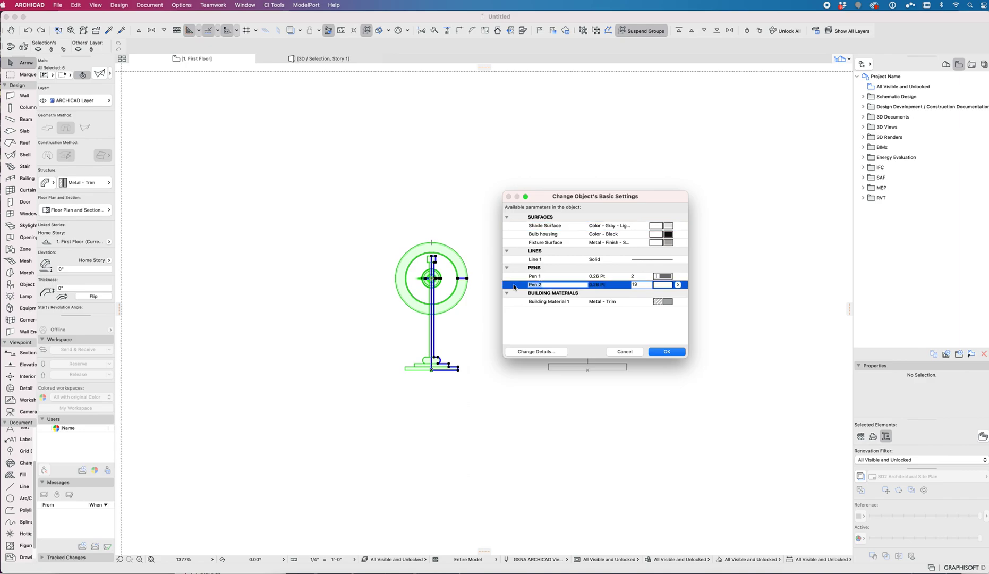
{"action": "type", "text": "Cut Fil"}
{"action": "left_click", "coordinate": [531, 276]}
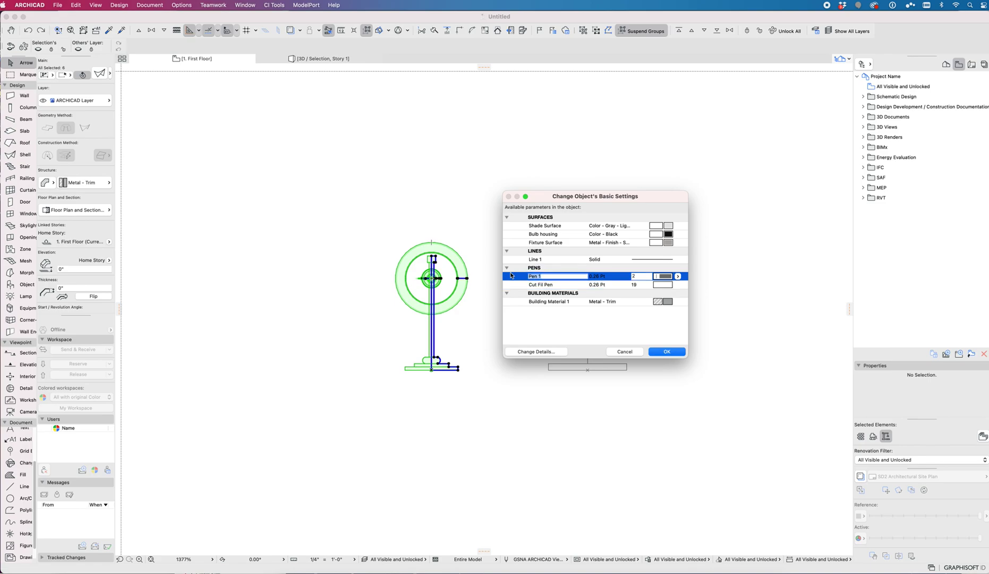
{"action": "type", "text": "Uncut Line"}
{"action": "left_click", "coordinate": [545, 285]}
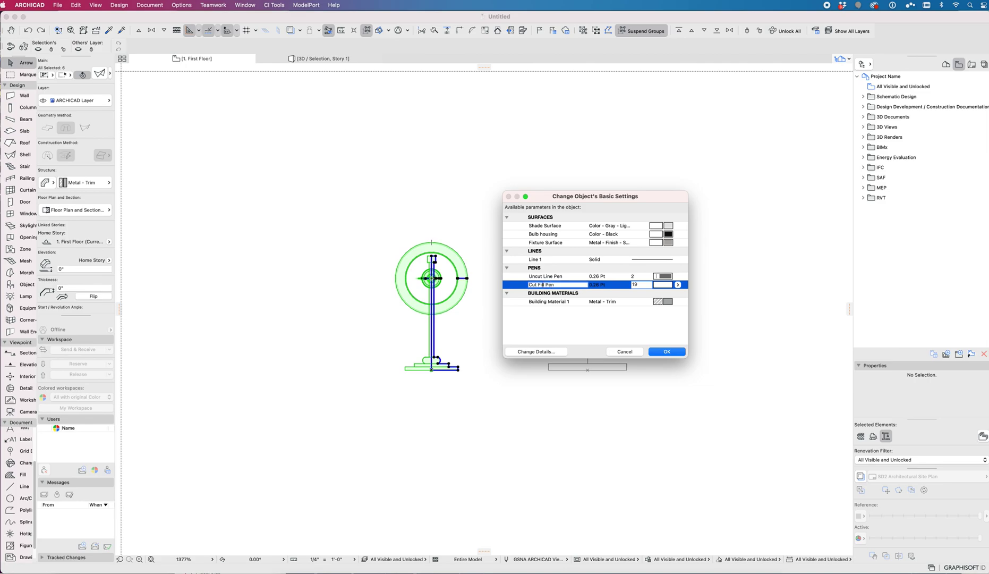
{"action": "type", "text": "l"}
{"action": "key", "text": "Tab"}
Add the sconce preview picture, author and keywords "Bryant Wall Sconce Light Fixture Lamp" to the object's details, and finish saving the object
{"action": "left_click", "coordinate": [536, 351]}
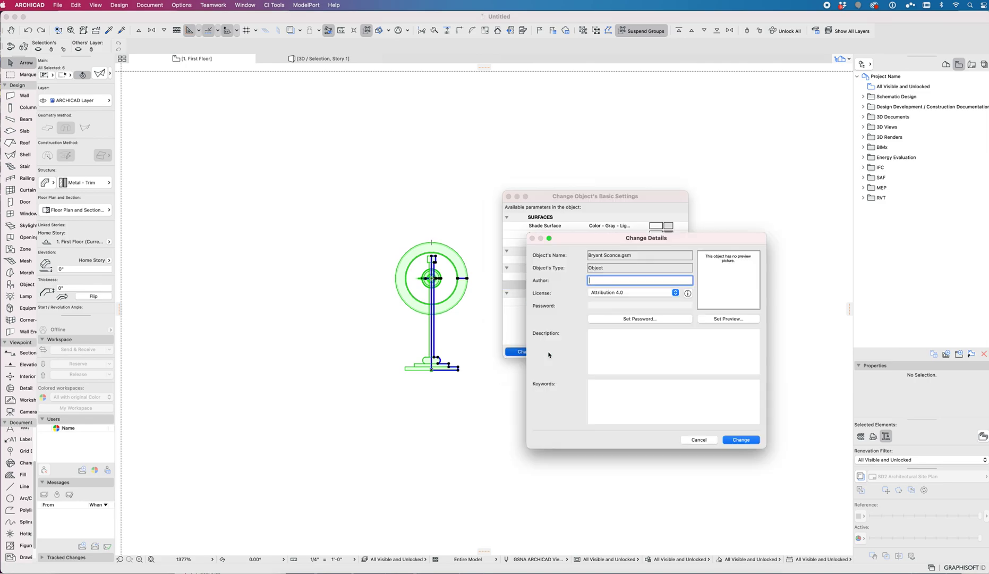
{"action": "left_click", "coordinate": [721, 319]}
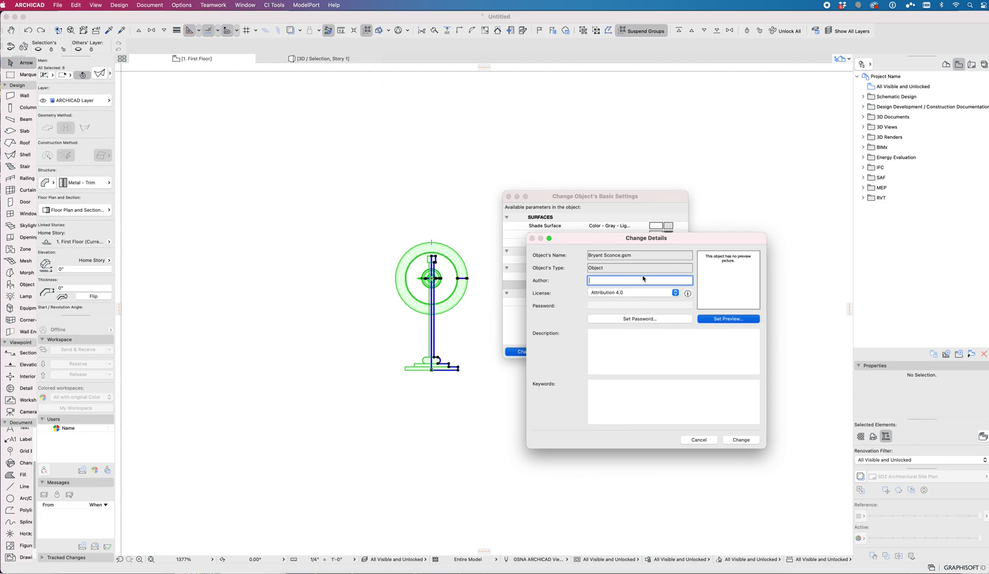
{"action": "double_click", "coordinate": [646, 212]}
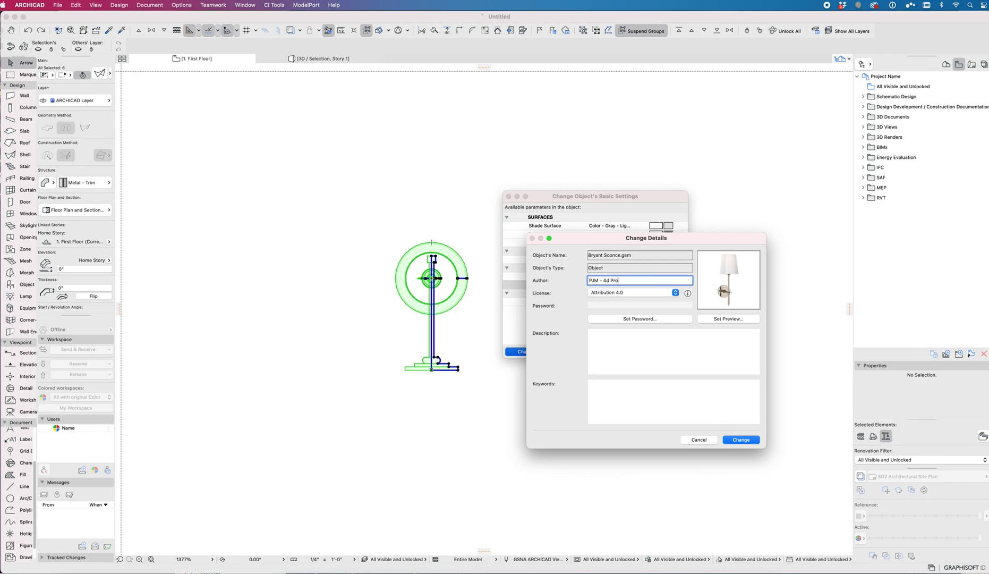
{"action": "left_click", "coordinate": [609, 342]}
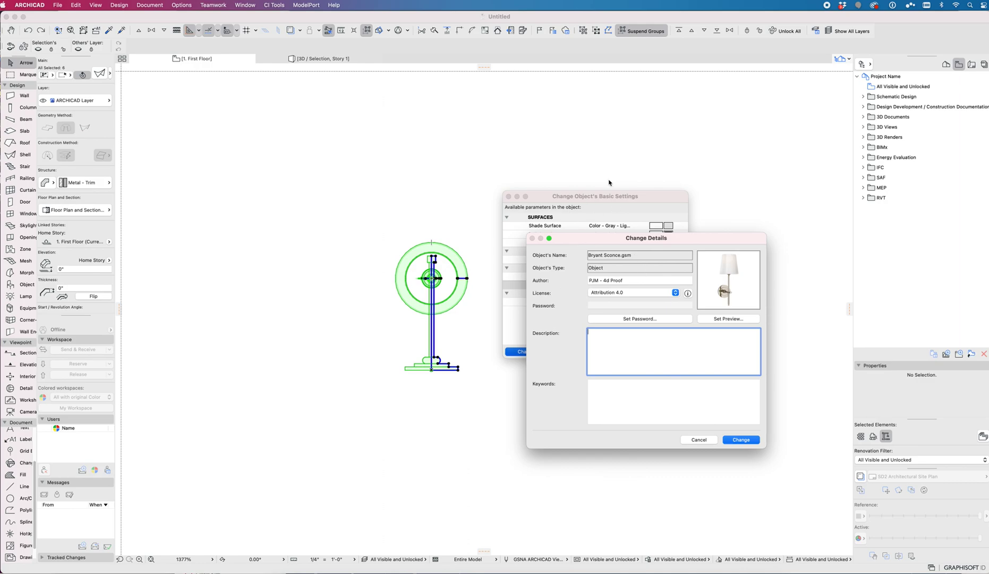
{"action": "left_click", "coordinate": [631, 390]}
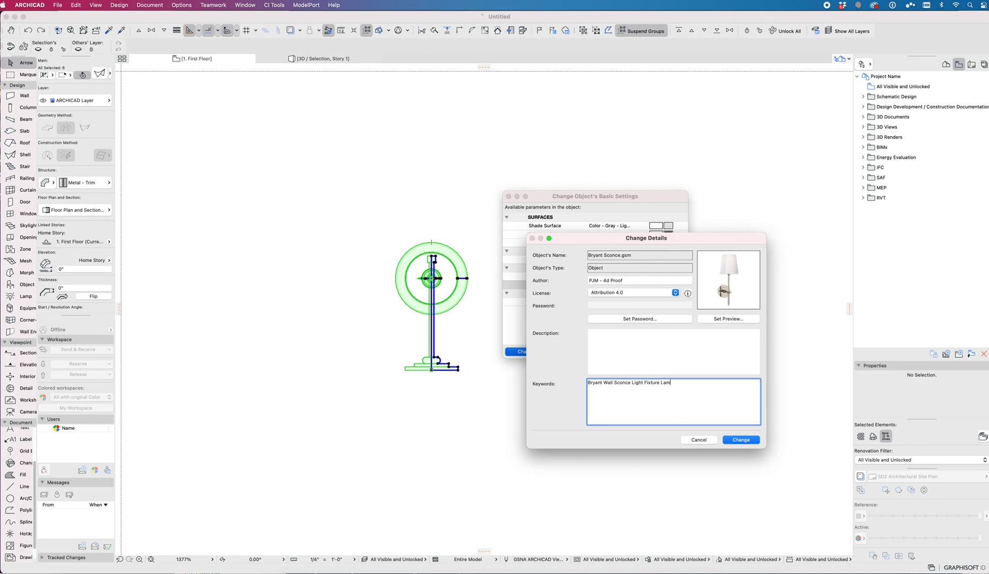
{"action": "left_click", "coordinate": [741, 440]}
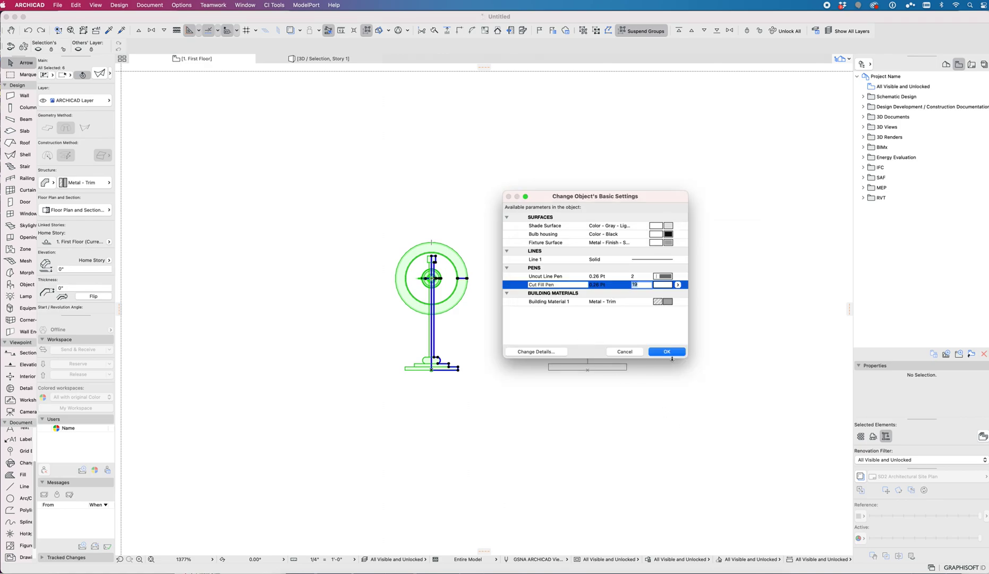
{"action": "left_click", "coordinate": [666, 352]}
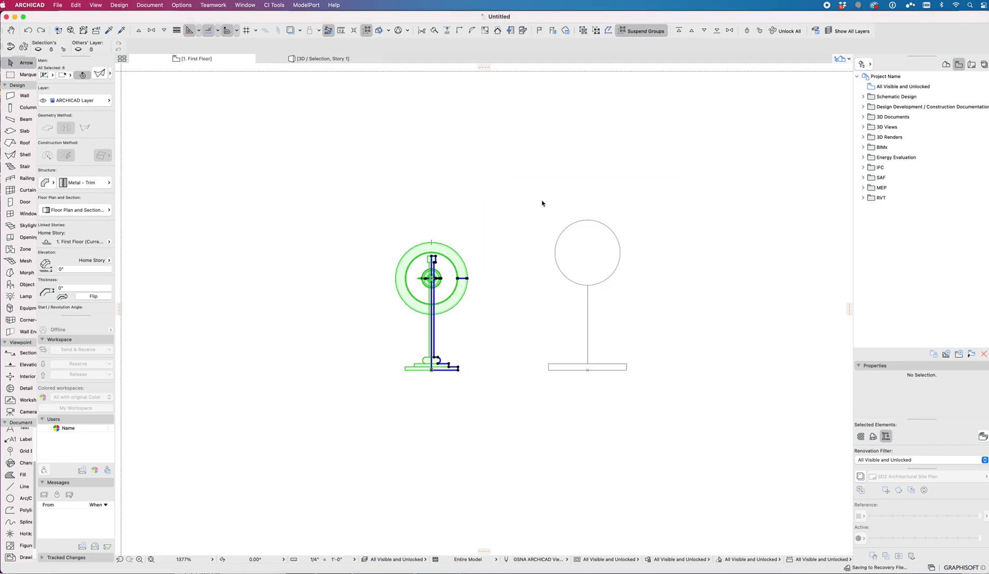
Place the Bryant Sconce object on the First Floor plan, above the original sconce shells
{"action": "middle_click_drag", "start_coordinate": [539, 202], "coordinate": [532, 267]}
{"action": "key", "text": "Escape"}
{"action": "key", "text": "o"}
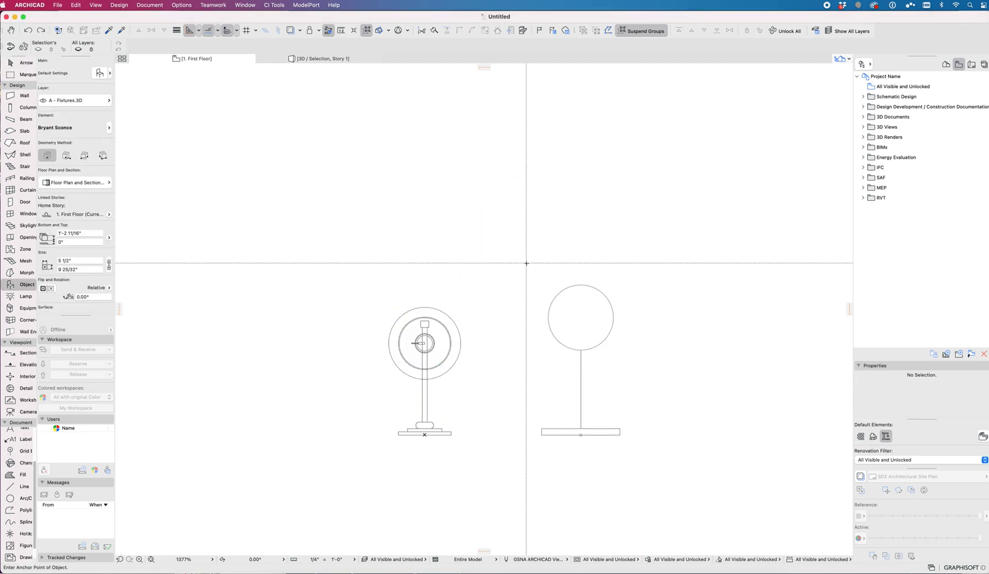
{"action": "left_click", "coordinate": [482, 215]}
{"action": "key", "text": "Escape"}
Select the placed Bryant Sconce object together with the original sconce shells and show them in 3D
{"action": "left_click_drag", "start_coordinate": [592, 241], "coordinate": [455, 113]}
{"action": "left_click", "coordinate": [517, 151]}
{"action": "left_click", "coordinate": [422, 363]}
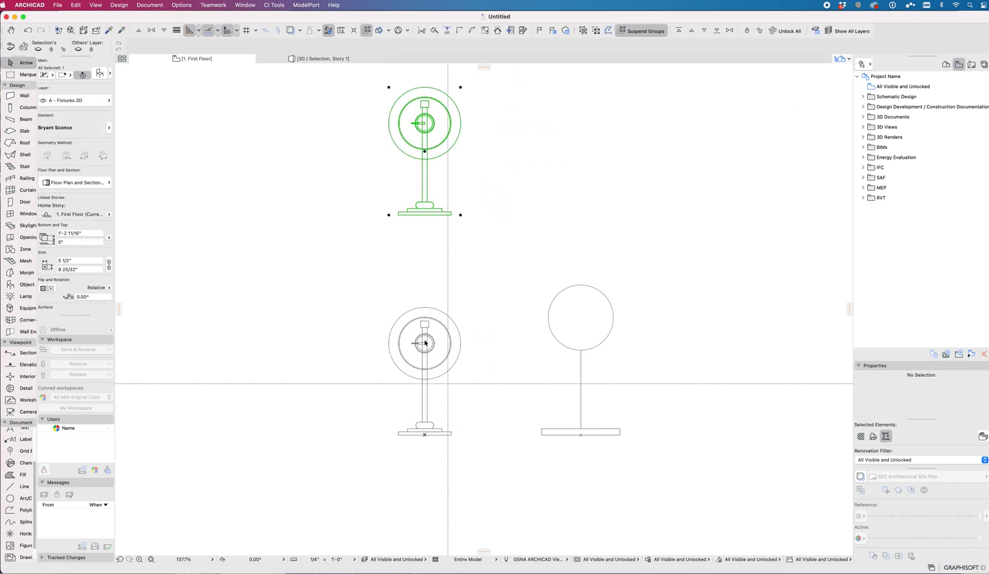
{"action": "left_click", "coordinate": [403, 261]}
{"action": "left_click", "coordinate": [458, 213]}
{"action": "left_click", "coordinate": [460, 450]}
{"action": "left_click", "coordinate": [343, 143]}
{"action": "key", "text": "F5"}
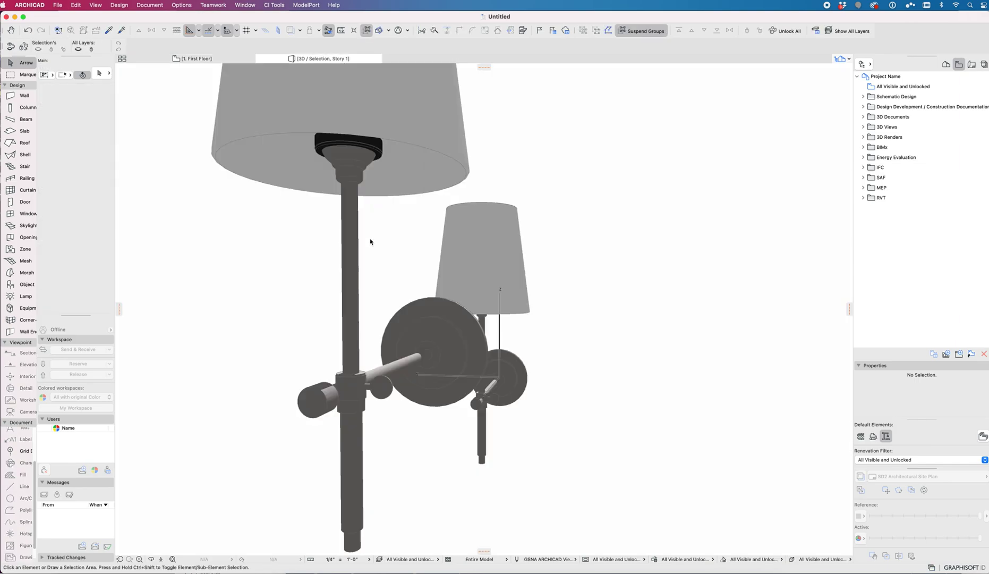
Compare the saved object with the original shells in 3D by selecting the lampshade of each
{"action": "scroll", "coordinate": [370, 242], "scroll_direction": "down", "scroll_amount": 5}
{"action": "middle_click_drag", "start_coordinate": [418, 269], "coordinate": [353, 275], "text": "shift"}
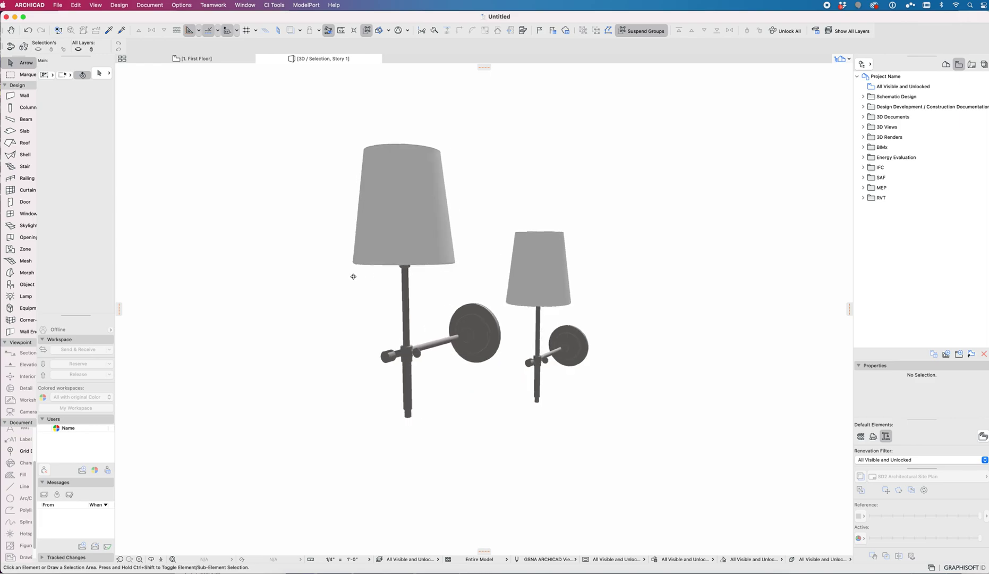
{"action": "left_click", "coordinate": [406, 247]}
{"action": "left_click", "coordinate": [562, 291]}
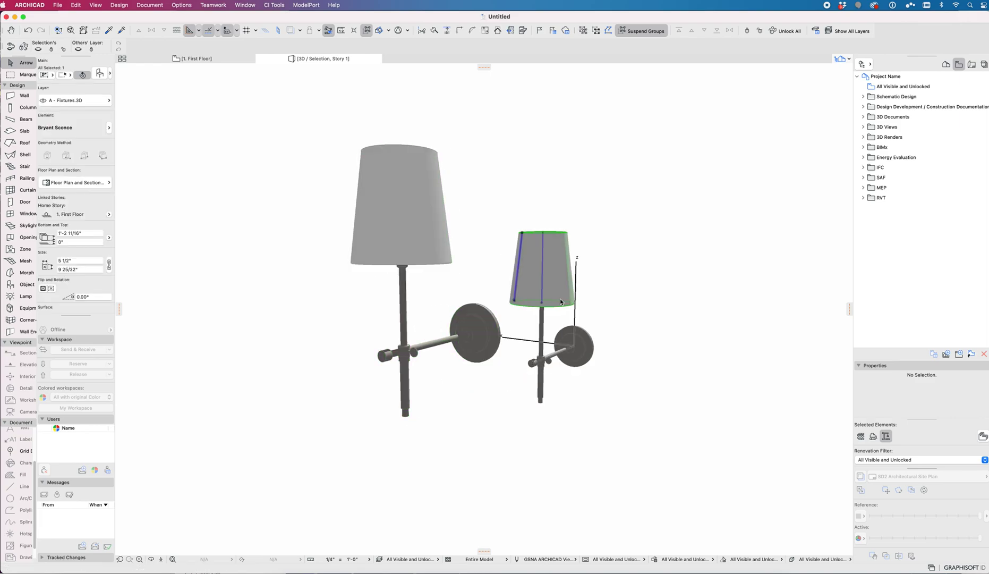
{"action": "left_click", "coordinate": [417, 255]}
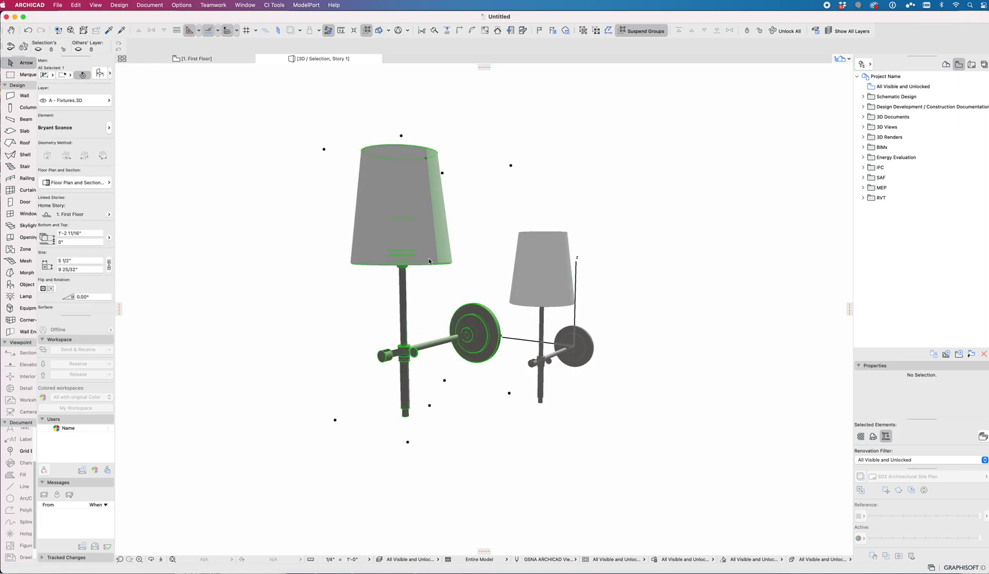
Review the line, surface, pen and building material parameters in the placed Bryant Sconce object's custom settings
{"action": "double_click", "coordinate": [429, 260]}
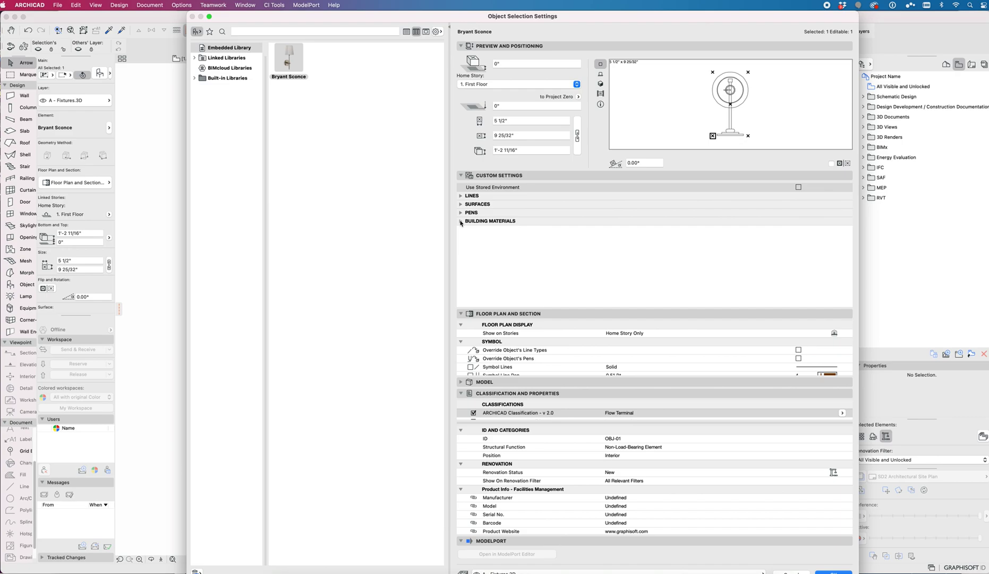
{"action": "left_click", "coordinate": [461, 221]}
{"action": "left_click", "coordinate": [460, 196]}
{"action": "left_click", "coordinate": [461, 213]}
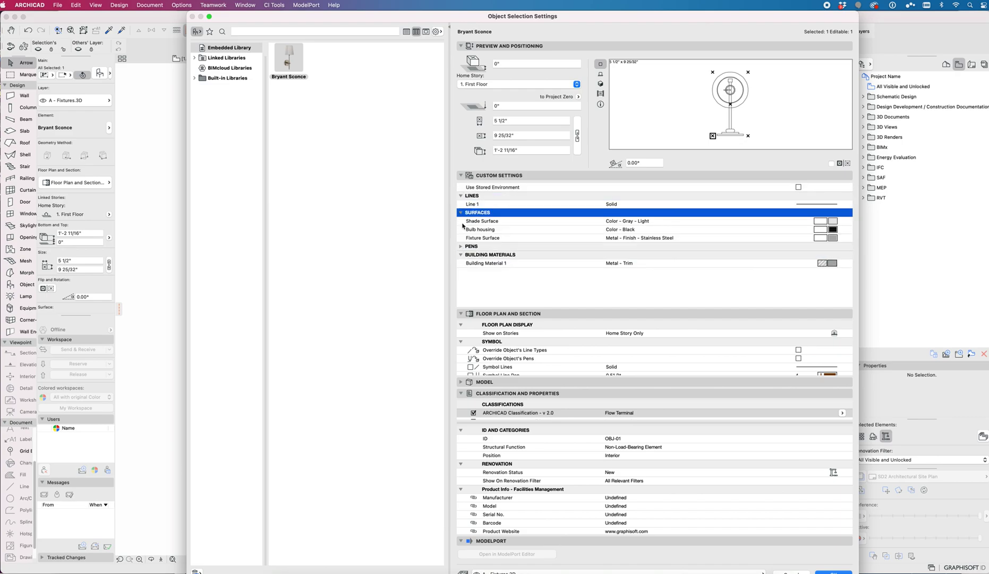
{"action": "left_click", "coordinate": [460, 248]}
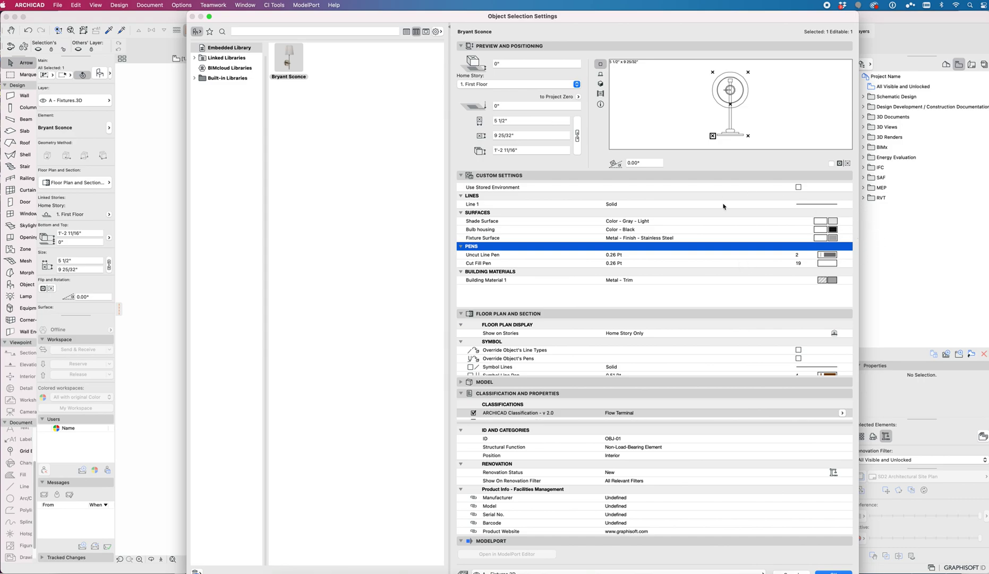
Try the MEP - Cabling surface as the Shade Surface in the Bryant Sconce object's shaded 3D preview
{"action": "left_click", "coordinate": [601, 83]}
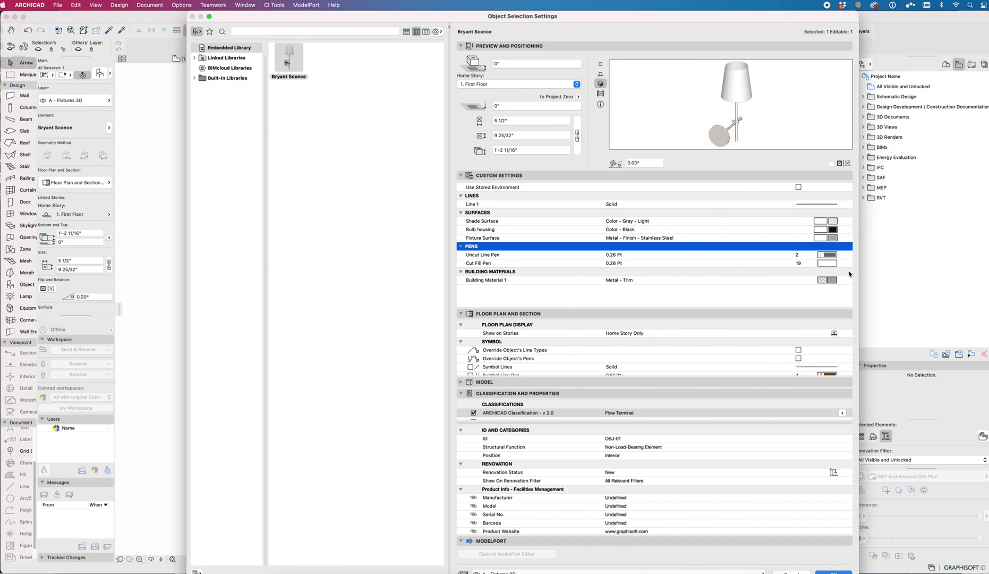
{"action": "left_click", "coordinate": [696, 222]}
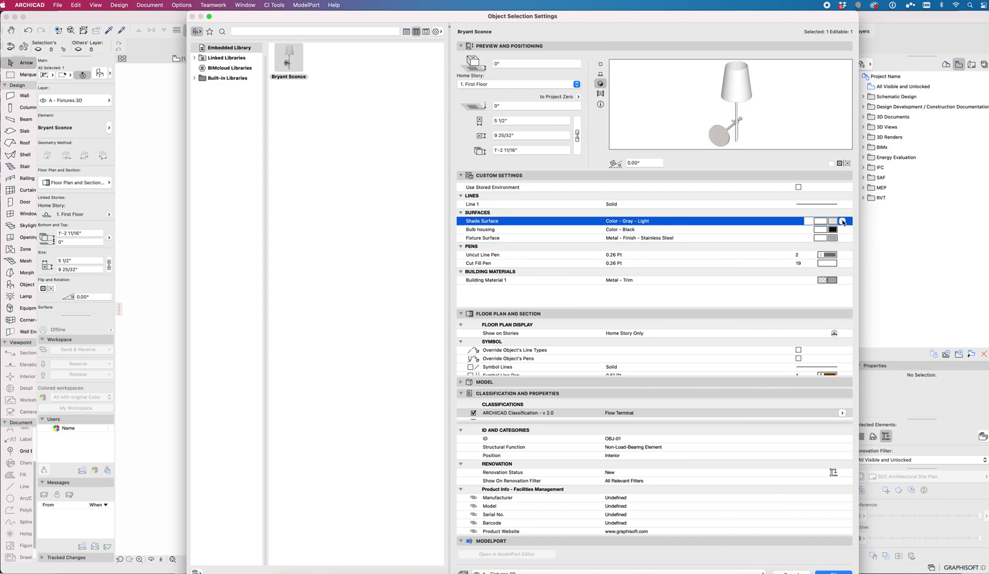
{"action": "left_click", "coordinate": [843, 222]}
{"action": "left_click", "coordinate": [671, 322]}
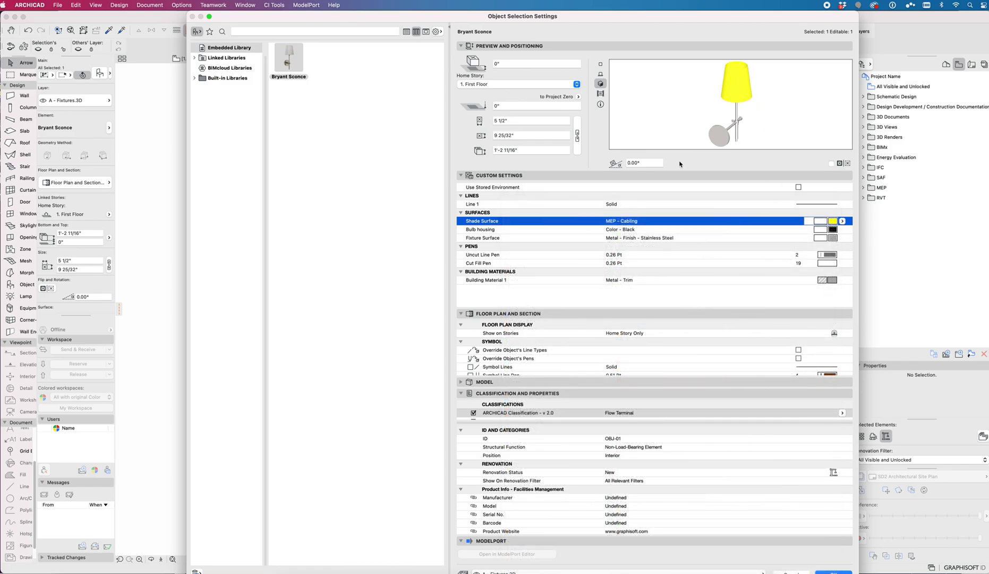
{"action": "key", "text": "Escape"}
{"action": "key", "text": "Escape"}
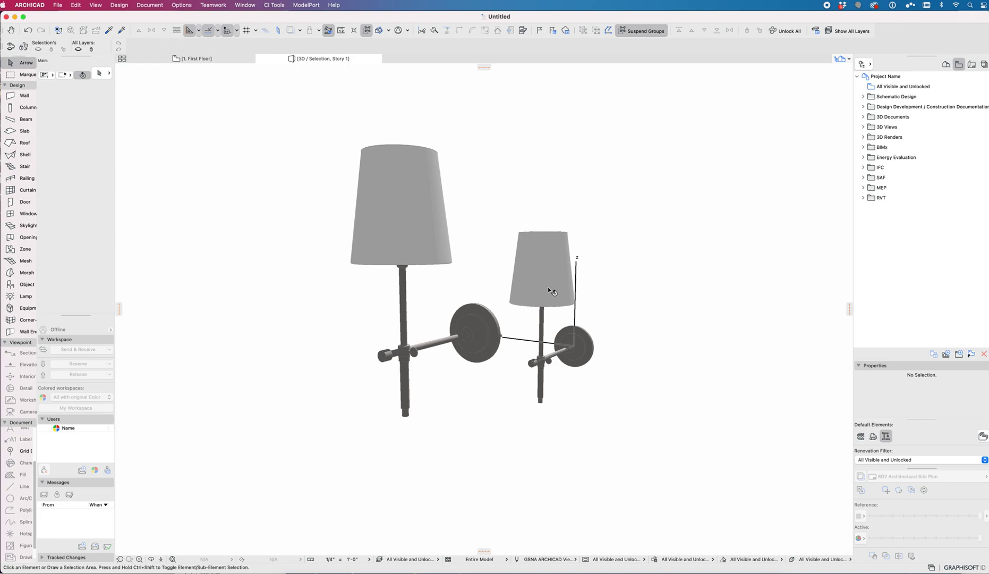
On the First Floor plan, move the original sconce shells and simplified 2D symbol together, bringing the symbol's base hotspot directly below the placed object
{"action": "key", "text": "F2"}
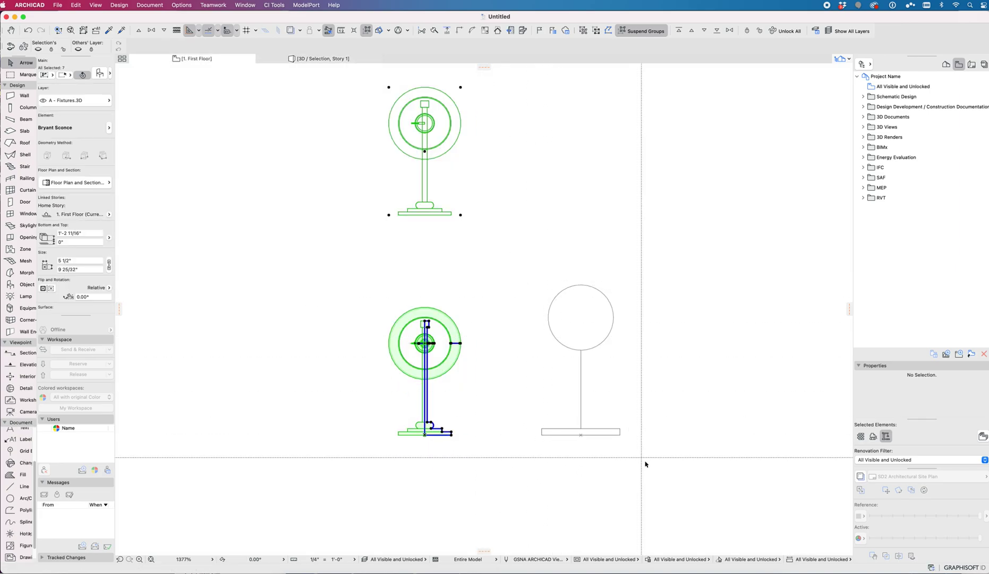
{"action": "left_click_drag", "start_coordinate": [662, 473], "coordinate": [354, 280]}
{"action": "key", "text": "super+d"}
{"action": "left_click", "coordinate": [580, 435]}
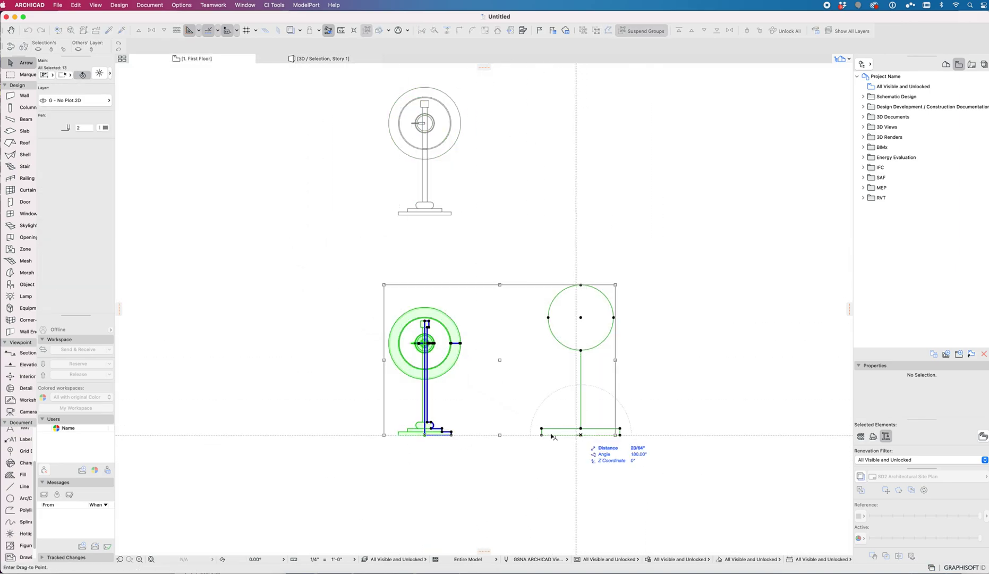
{"action": "left_click", "coordinate": [425, 434]}
{"action": "left_click", "coordinate": [535, 478]}
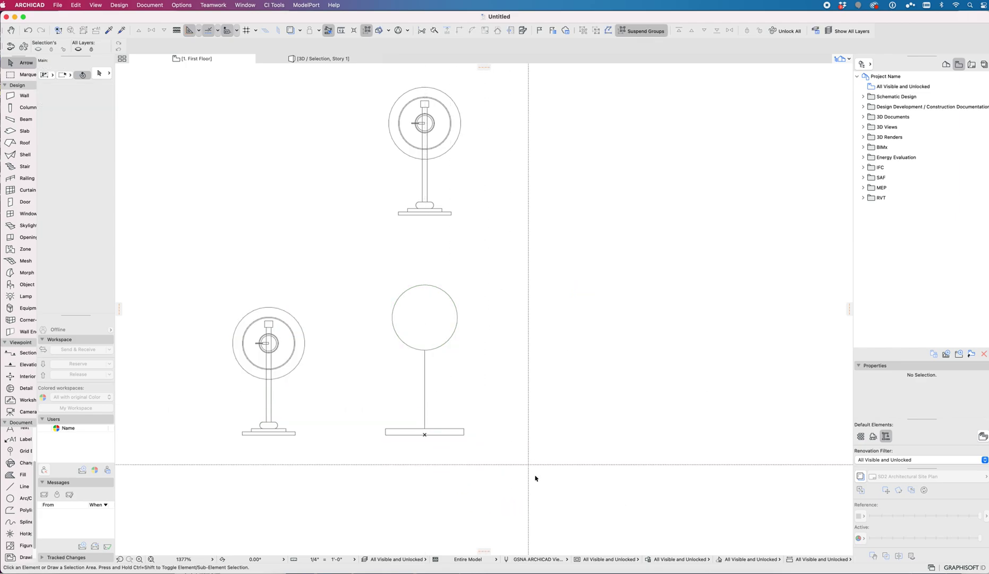
Compare the simplified 2D symbol with the placed Bryant Sconce object by selecting each on the plan
{"action": "left_click_drag", "start_coordinate": [534, 486], "coordinate": [368, 270]}
{"action": "middle_click_drag", "start_coordinate": [458, 262], "coordinate": [568, 329]}
{"action": "left_click", "coordinate": [572, 310]}
{"action": "left_click", "coordinate": [498, 183]}
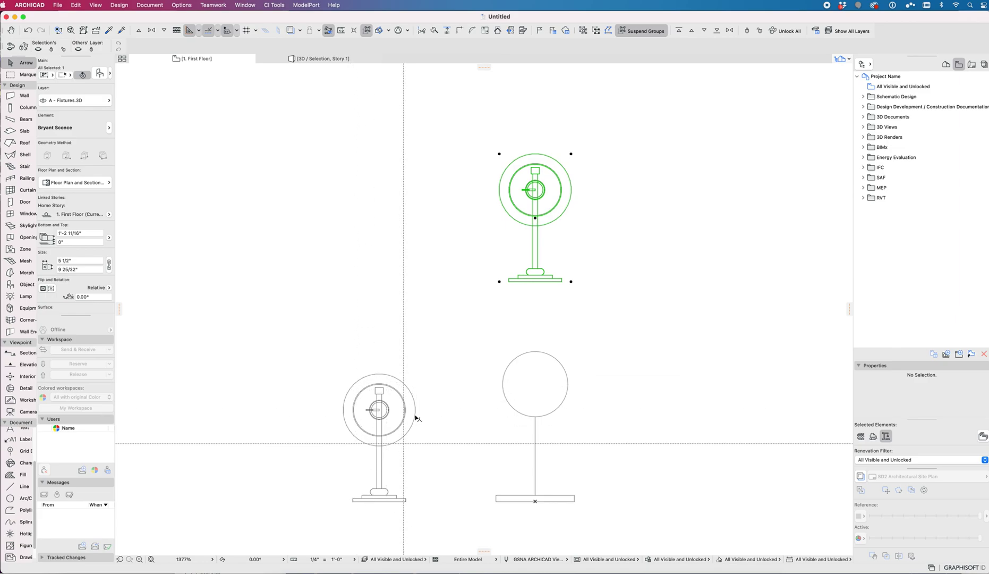
{"action": "left_click", "coordinate": [591, 518]}
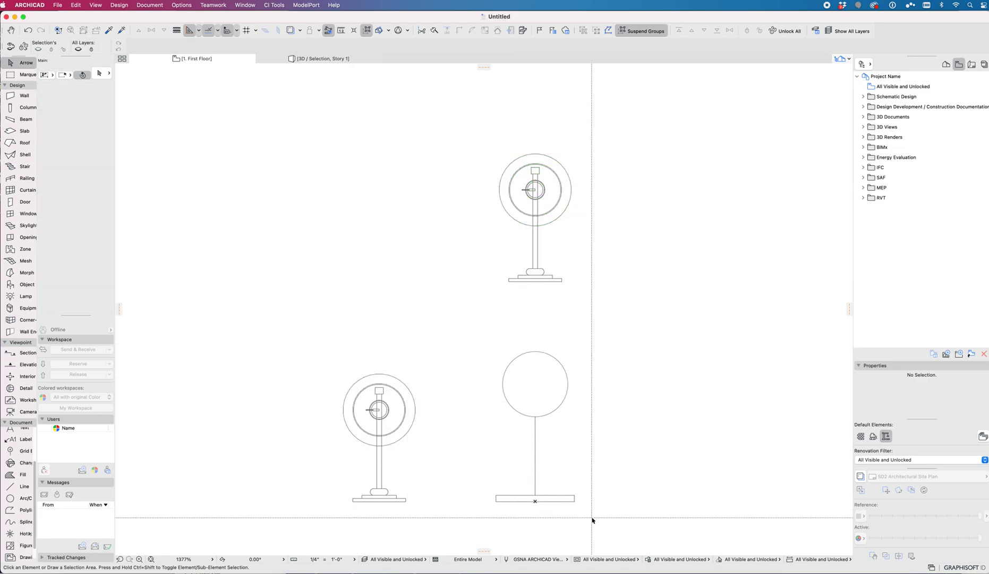
{"action": "left_click_drag", "start_coordinate": [592, 520], "coordinate": [487, 357]}
{"action": "left_click", "coordinate": [535, 501]}
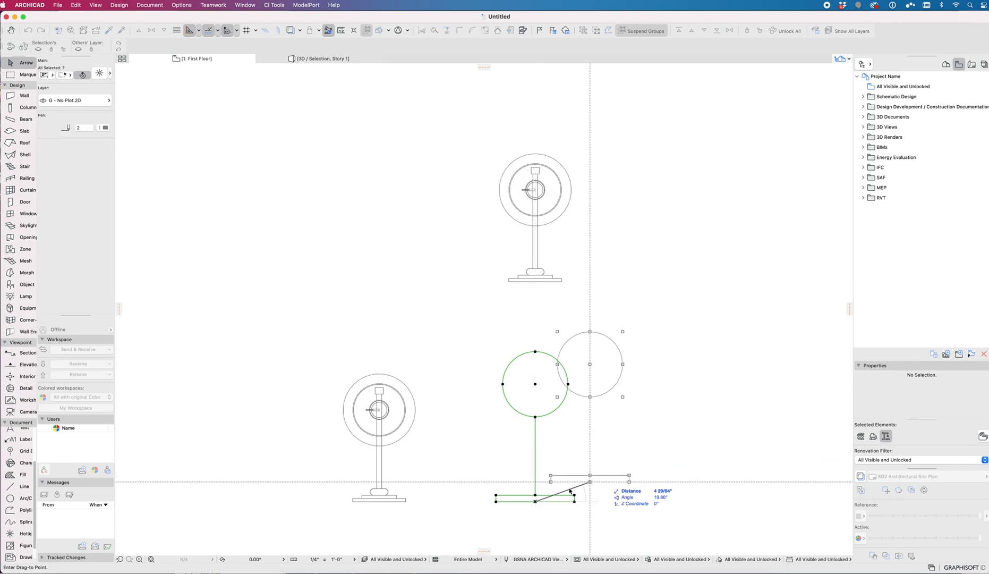
{"action": "key", "text": "Escape"}
{"action": "middle_click_drag", "start_coordinate": [554, 496], "coordinate": [508, 392]}
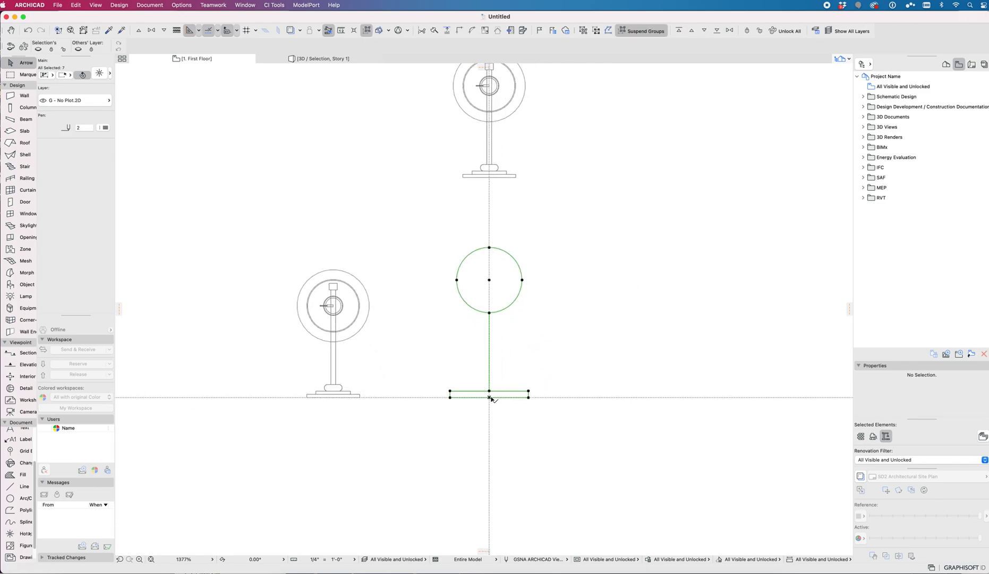
{"action": "key", "text": "Escape"}
Select the simplified 2D symbol with its base hotspot and check the element types in the selection set
{"action": "left_click_drag", "start_coordinate": [559, 413], "coordinate": [419, 232]}
{"action": "key", "text": "super+t"}
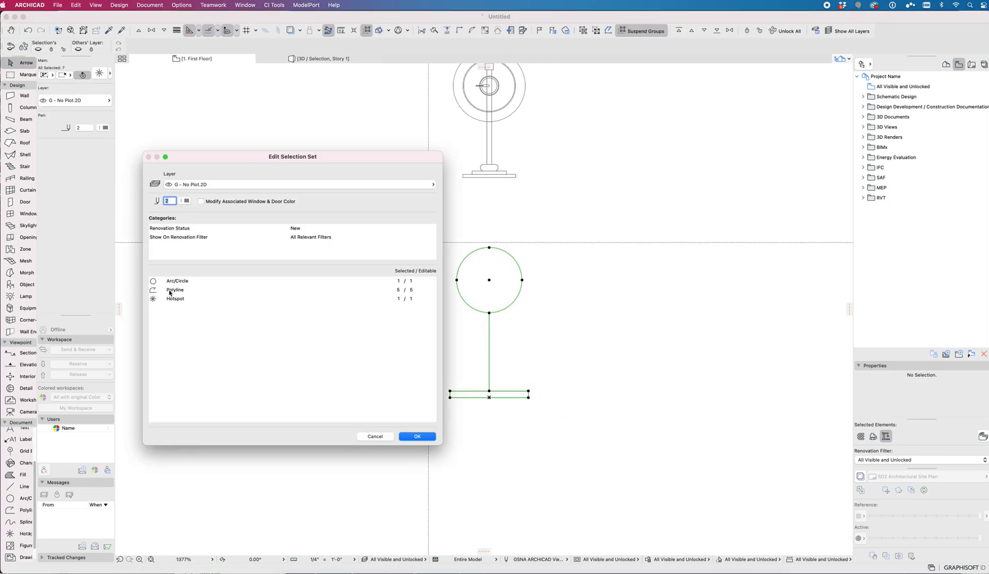
{"action": "key", "text": "Return"}
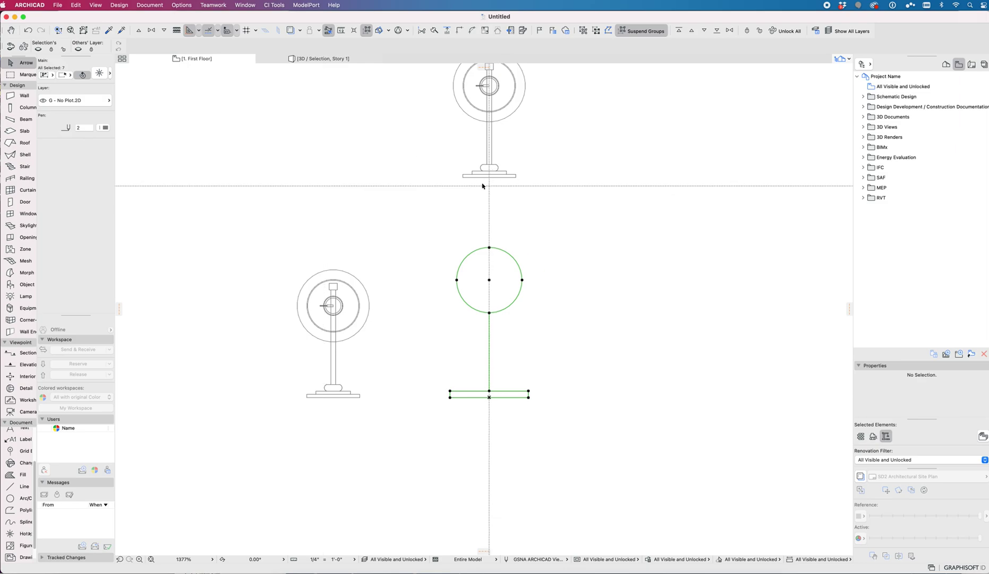
Save the selected 2D symbol linework and hotspot as an object named Temp 2d in the Embedded Library
{"action": "scroll", "coordinate": [446, 234], "scroll_direction": "up", "scroll_amount": 3}
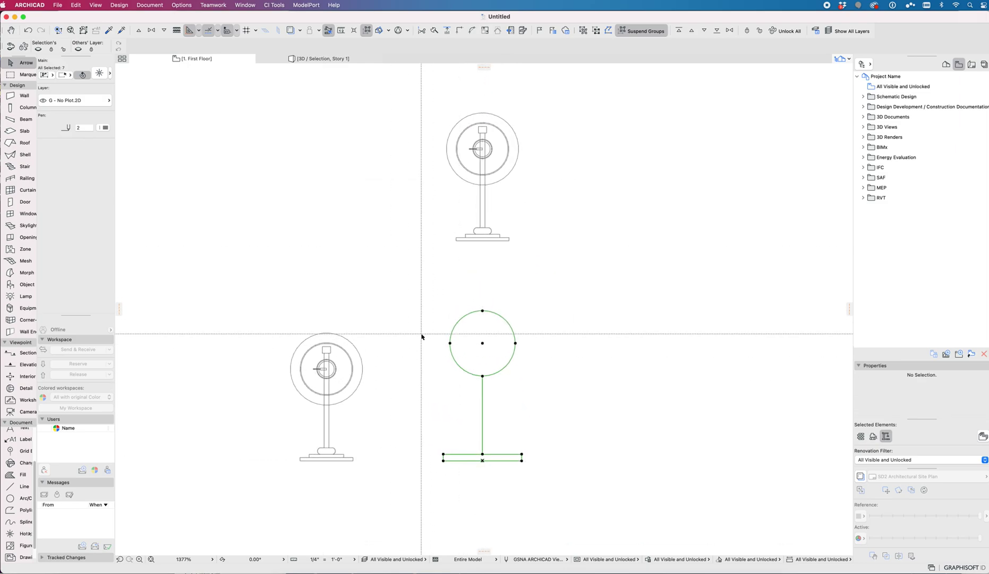
{"action": "left_click", "coordinate": [58, 6]}
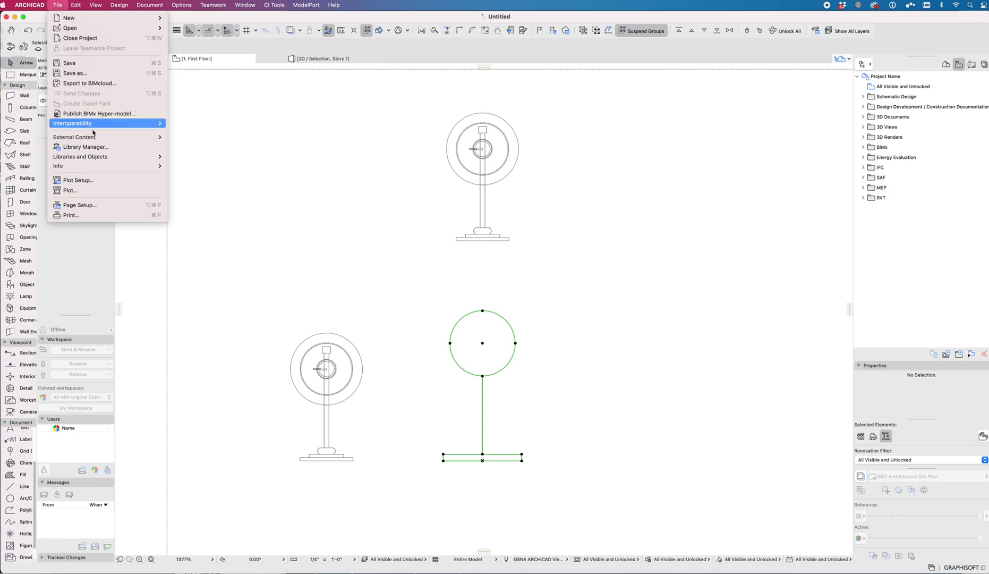
{"action": "mouse_move", "coordinate": [96, 157]}
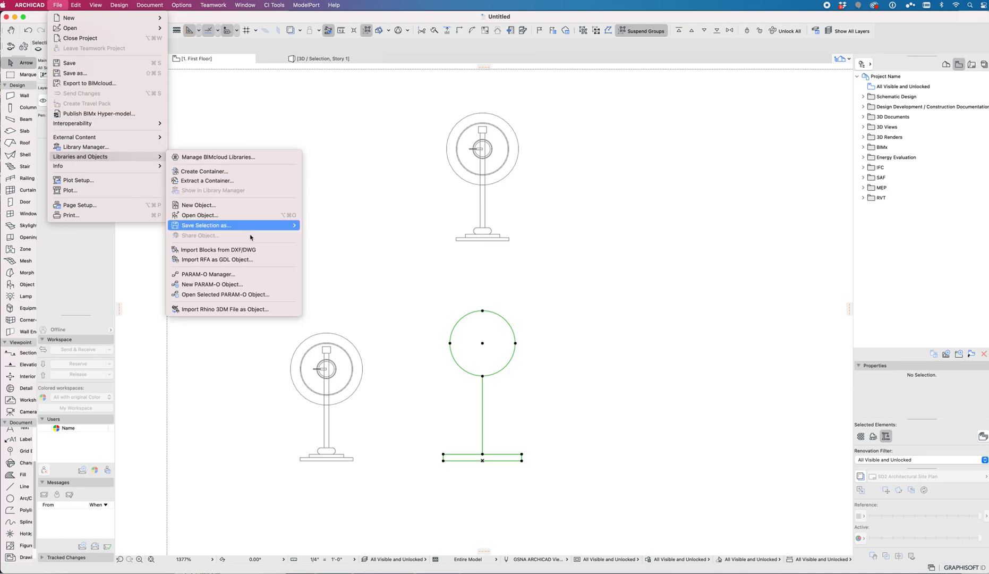
{"action": "mouse_move", "coordinate": [249, 226]}
{"action": "left_click", "coordinate": [332, 228]}
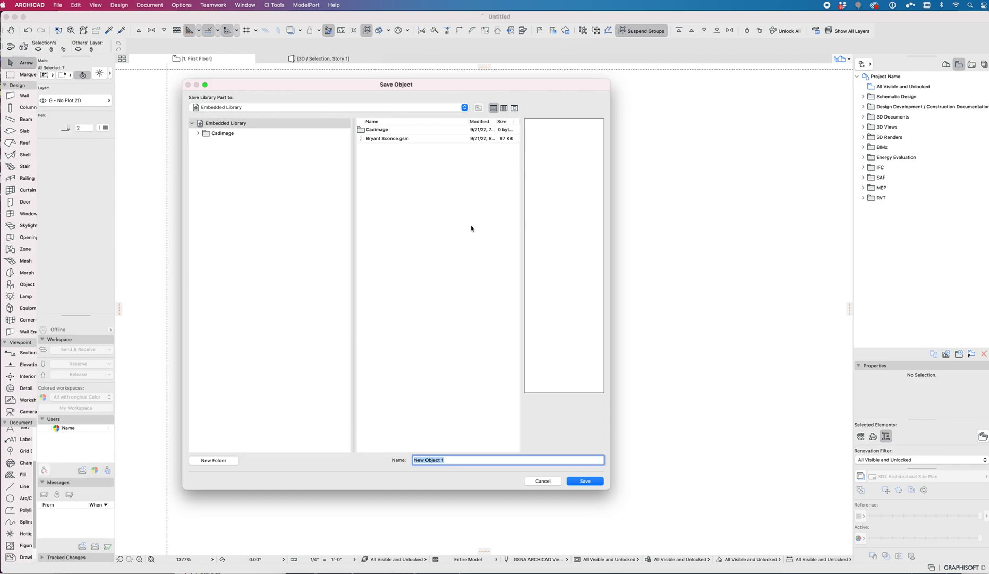
{"action": "type", "text": "Temp 2d"}
{"action": "key", "text": "Return"}
{"action": "key", "text": "Return"}
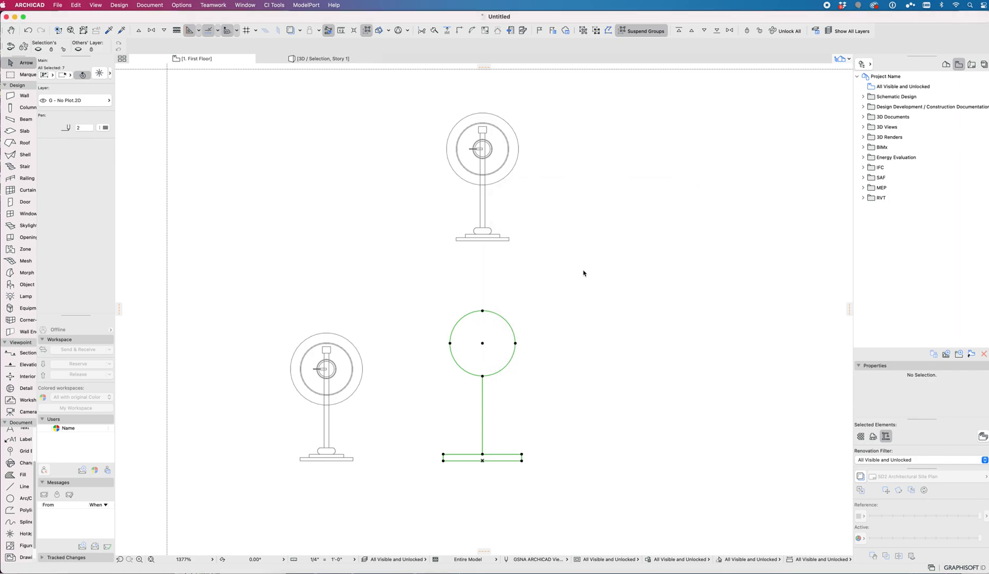
Place the Temp 2d object on the plan beside the placed Bryant Sconce object
{"action": "middle_click_drag", "start_coordinate": [501, 207], "coordinate": [470, 292]}
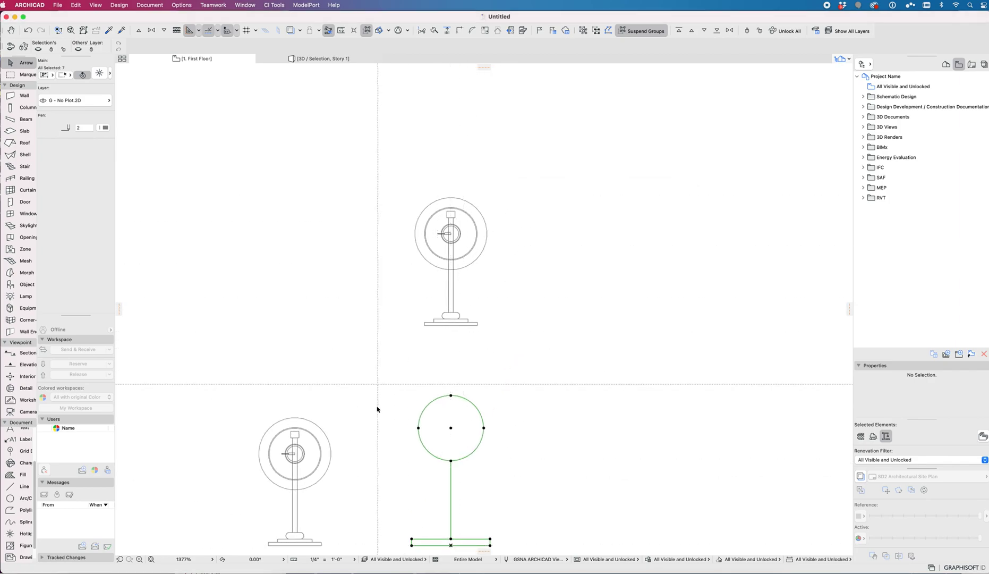
{"action": "left_click", "coordinate": [447, 386]}
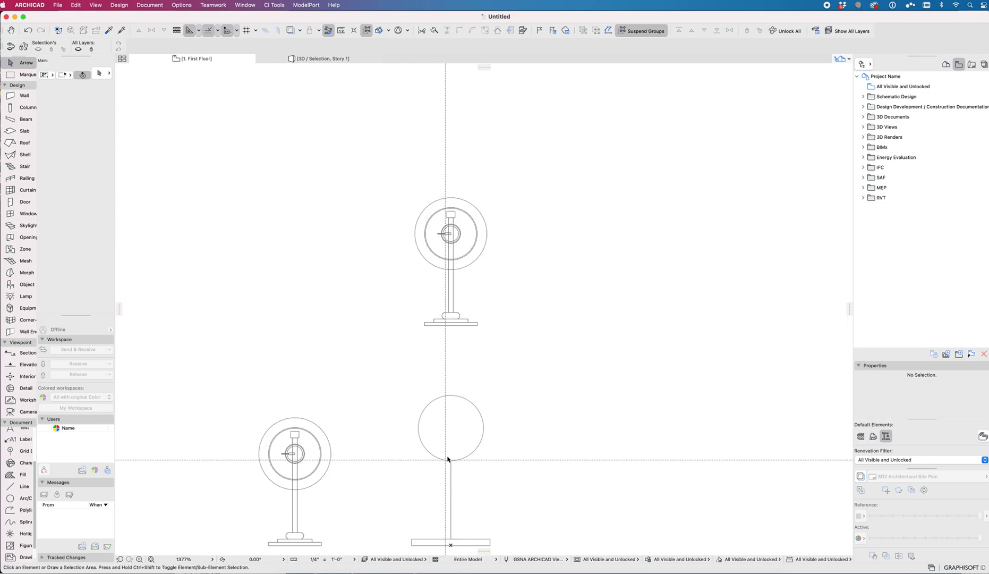
{"action": "key", "text": "o"}
{"action": "left_click", "coordinate": [545, 308]}
{"action": "key", "text": "Escape"}
Move the Temp 2d object vertically to align its base with the base of the placed Bryant Sconce
{"action": "left_click_drag", "start_coordinate": [610, 317], "coordinate": [552, 276]}
{"action": "left_click", "coordinate": [584, 307]}
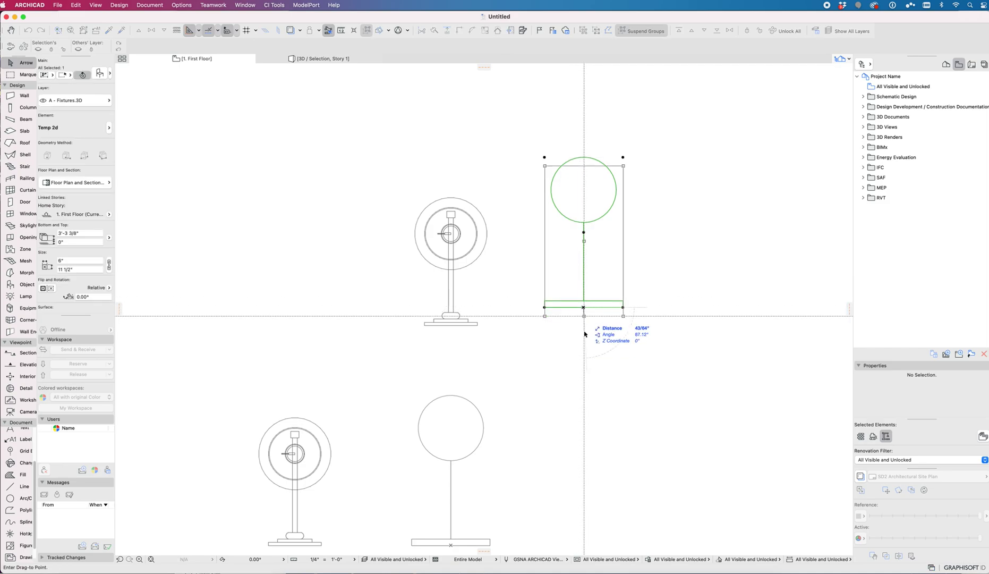
{"action": "left_click", "coordinate": [453, 328]}
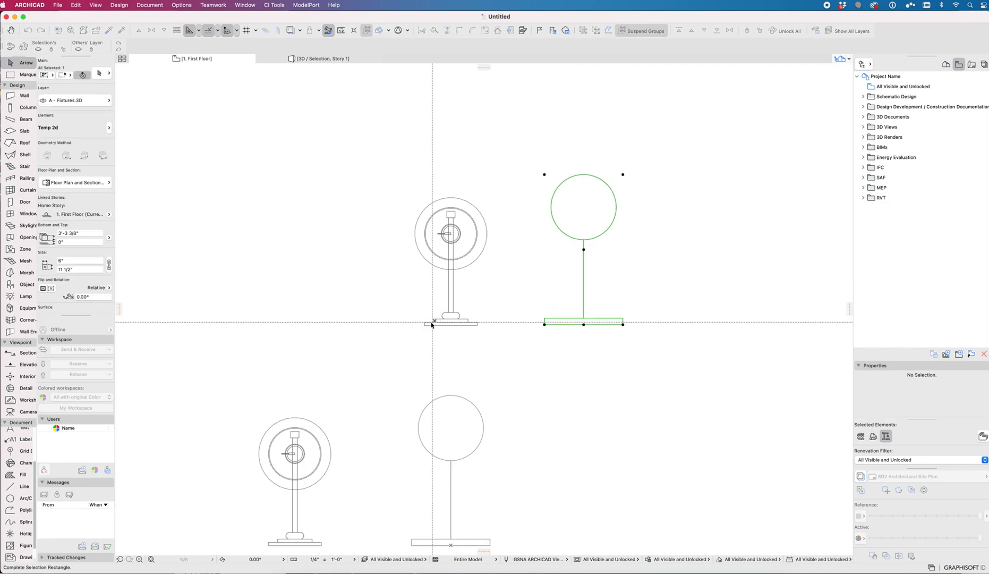
{"action": "left_click", "coordinate": [428, 324], "text": "shift"}
{"action": "key", "text": "Escape"}
{"action": "left_click", "coordinate": [584, 325]}
{"action": "key", "text": "super+d"}
{"action": "left_click", "coordinate": [584, 325]}
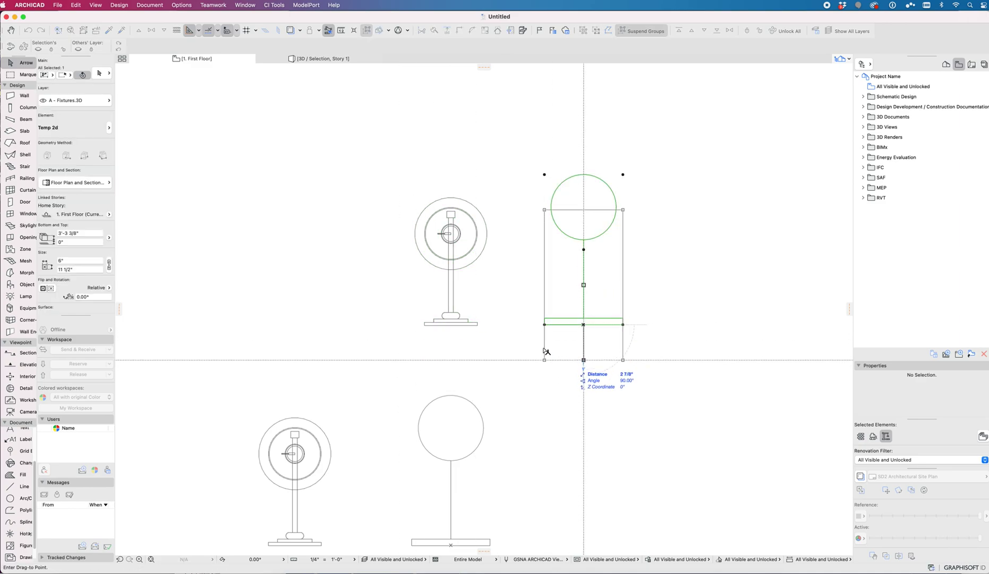
{"action": "left_click", "coordinate": [491, 325]}
{"action": "scroll", "coordinate": [499, 266], "scroll_direction": "down", "scroll_amount": 5}
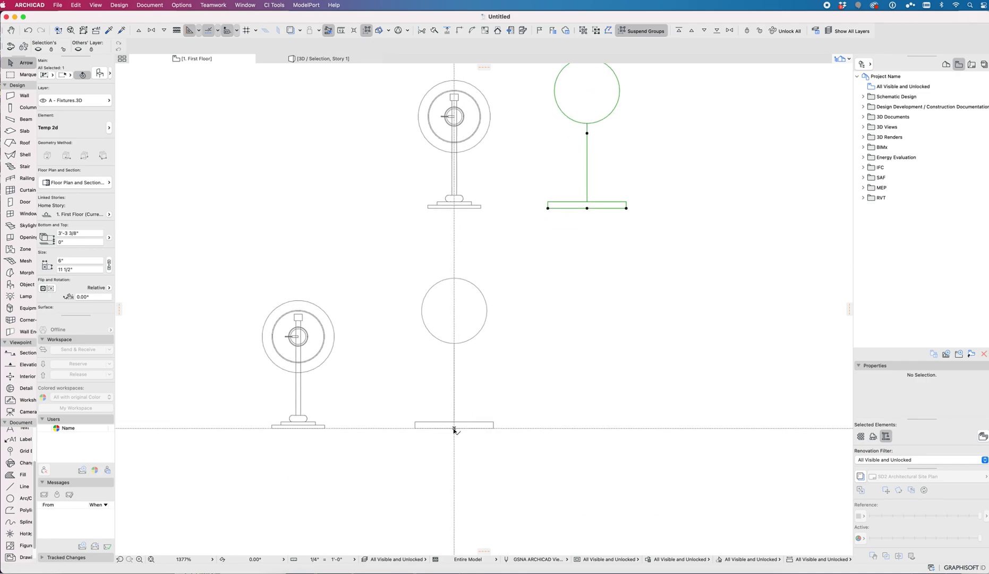
{"action": "key", "text": "Escape"}
{"action": "middle_click_drag", "start_coordinate": [589, 205], "coordinate": [576, 307]}
{"action": "left_click_drag", "start_coordinate": [638, 323], "coordinate": [512, 224]}
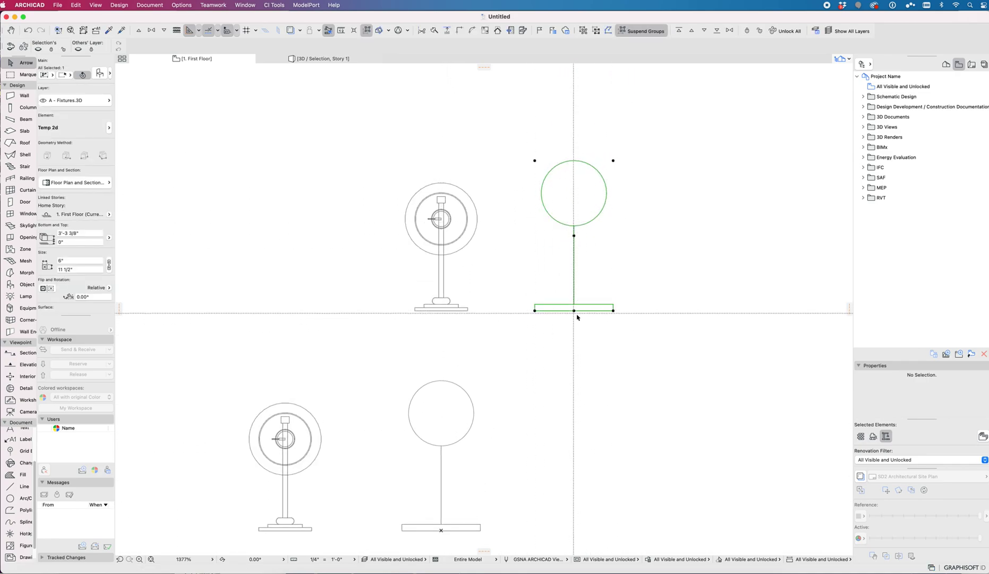
{"action": "left_click", "coordinate": [614, 160]}
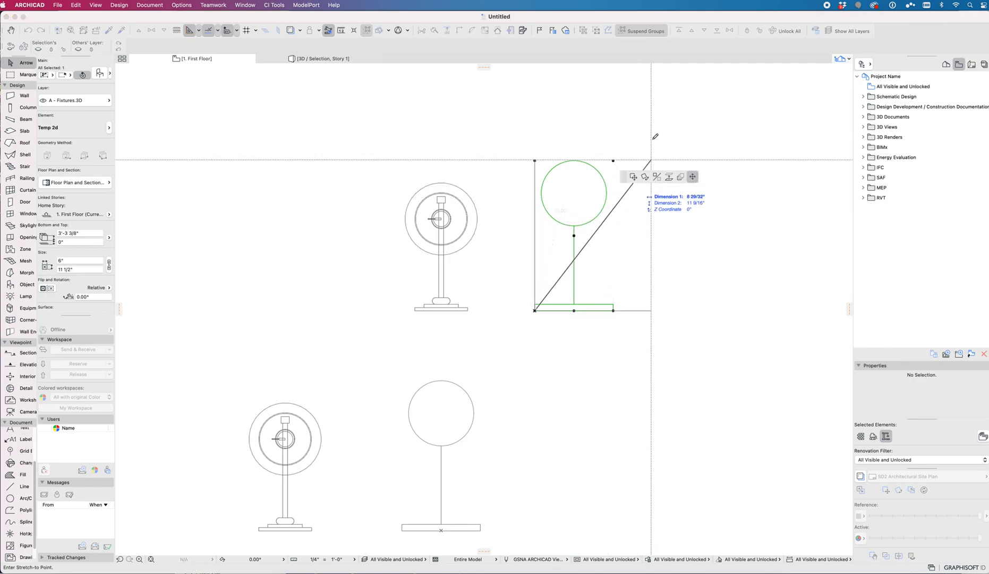
{"action": "key", "text": "Escape"}
{"action": "key", "text": "Escape"}
Open the placed Bryant Sconce and Temp 2d library parts together for editing and show the Bryant Sconce details
{"action": "left_click_drag", "start_coordinate": [644, 335], "coordinate": [371, 159]}
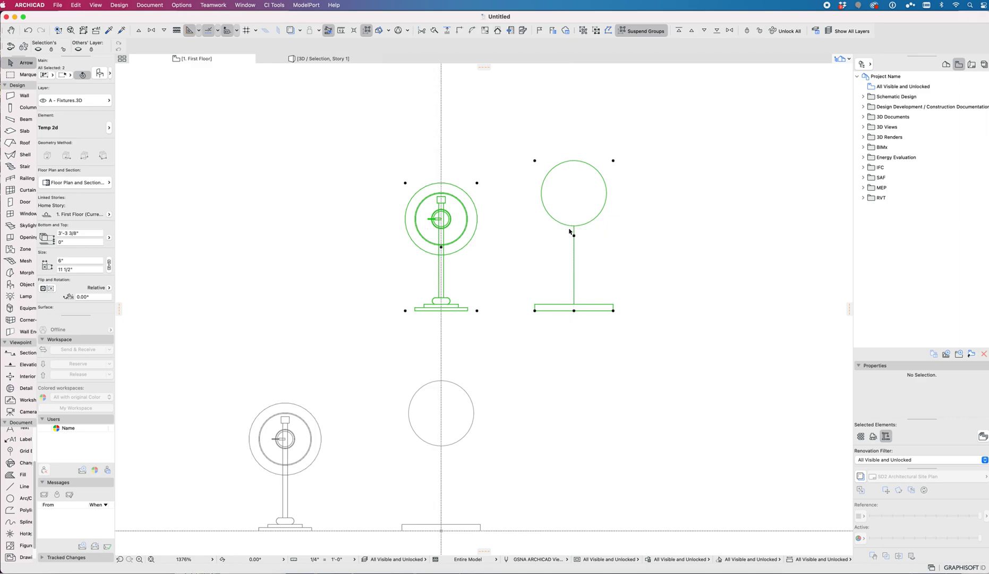
{"action": "scroll", "coordinate": [570, 231], "scroll_direction": "down", "scroll_amount": 5}
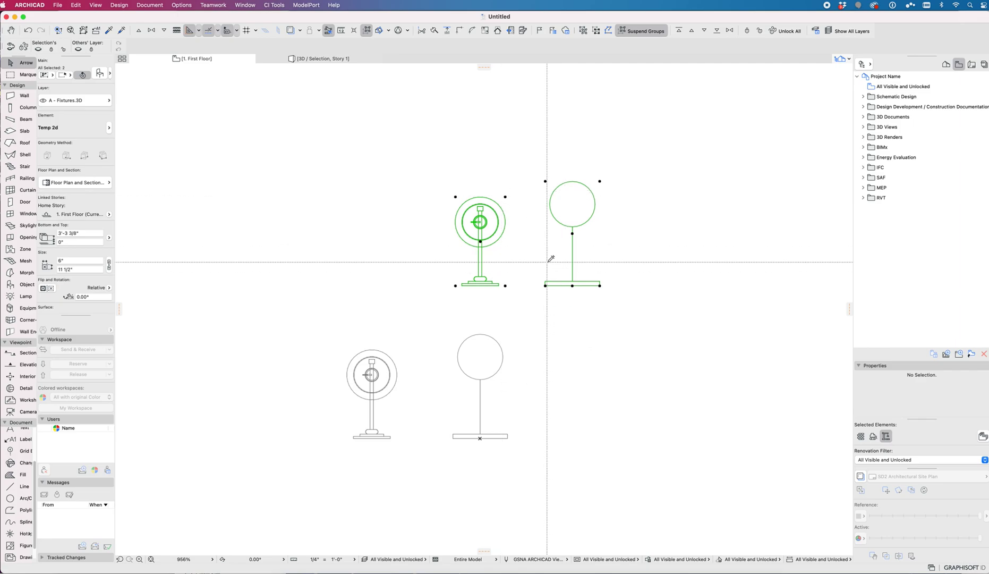
{"action": "key", "text": "super+shift+o"}
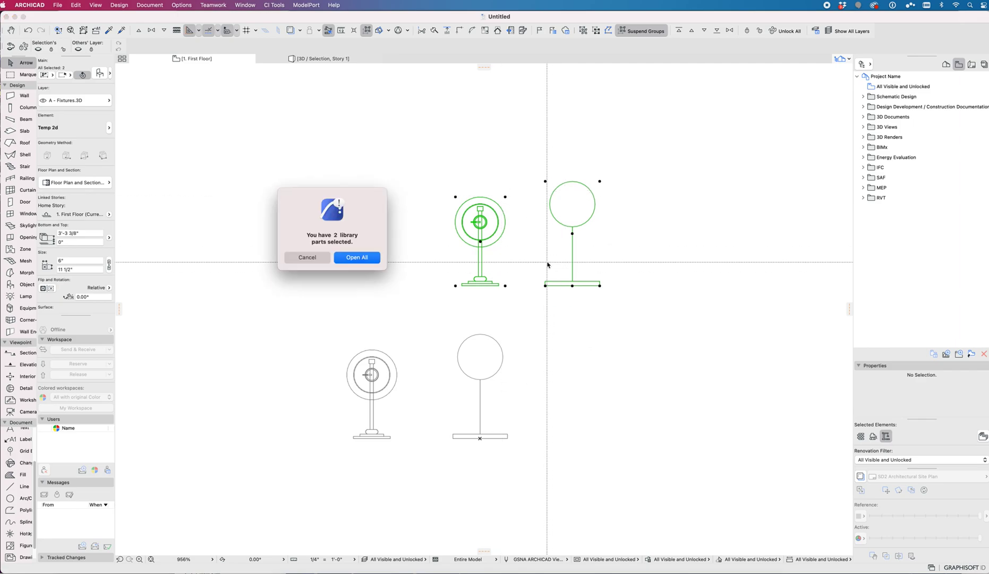
{"action": "key", "text": "Escape"}
{"action": "left_click", "coordinate": [622, 320]}
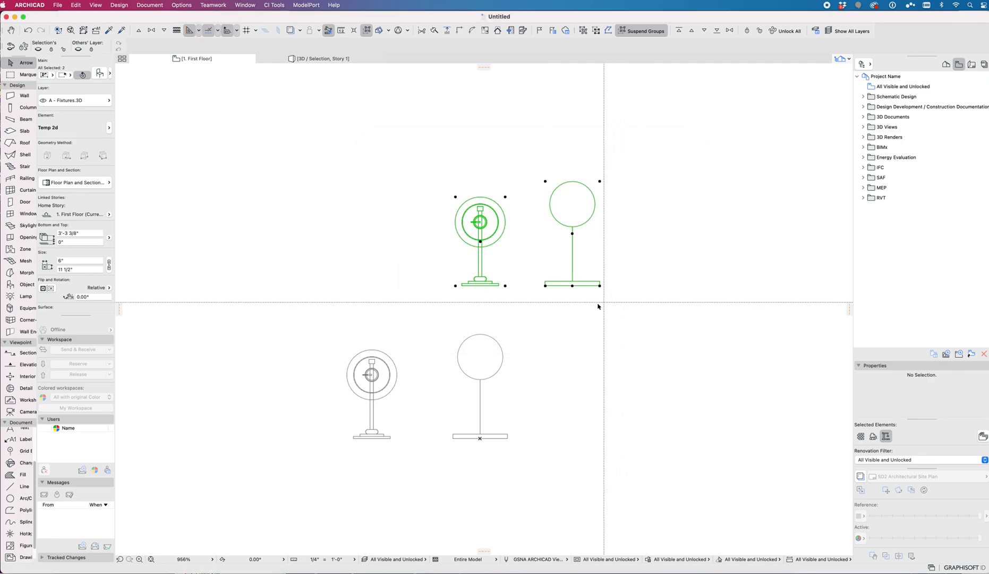
{"action": "left_click", "coordinate": [57, 5]}
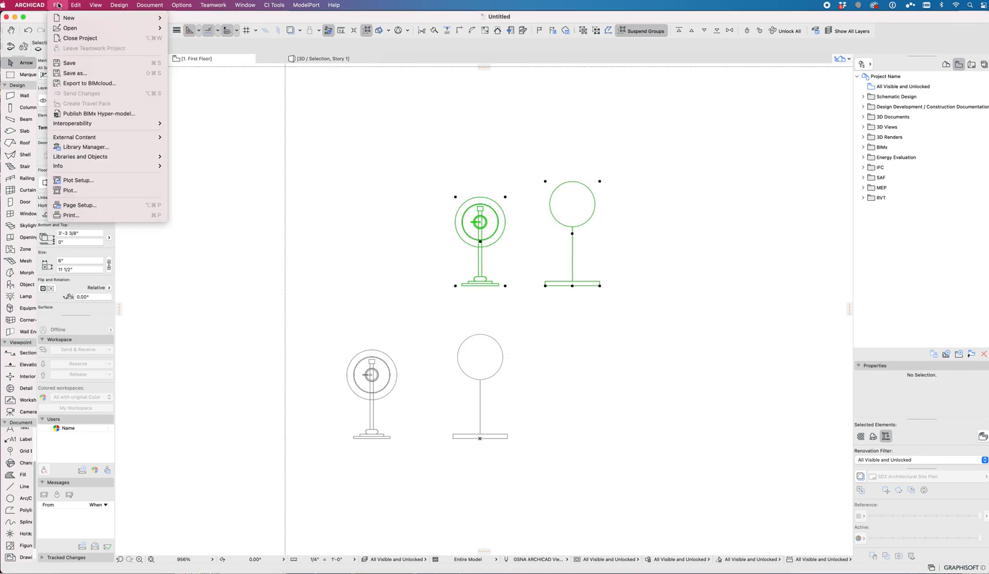
{"action": "mouse_move", "coordinate": [97, 159]}
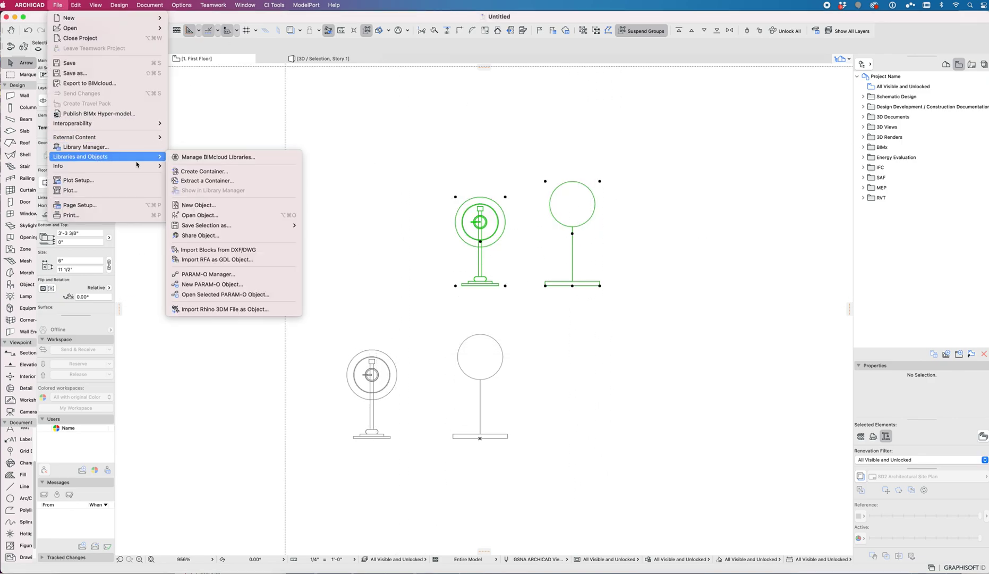
{"action": "left_click", "coordinate": [237, 222]}
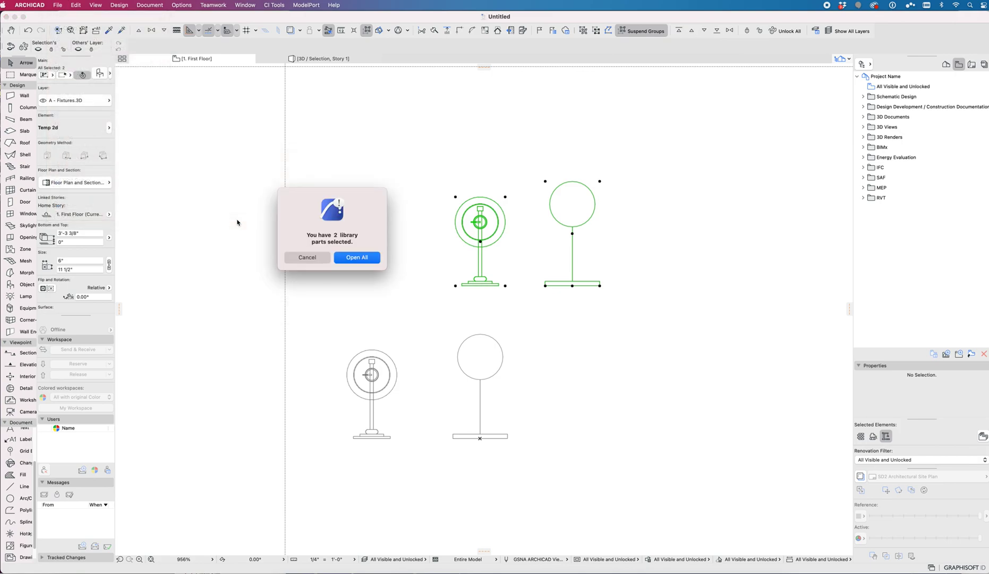
{"action": "left_click", "coordinate": [365, 261]}
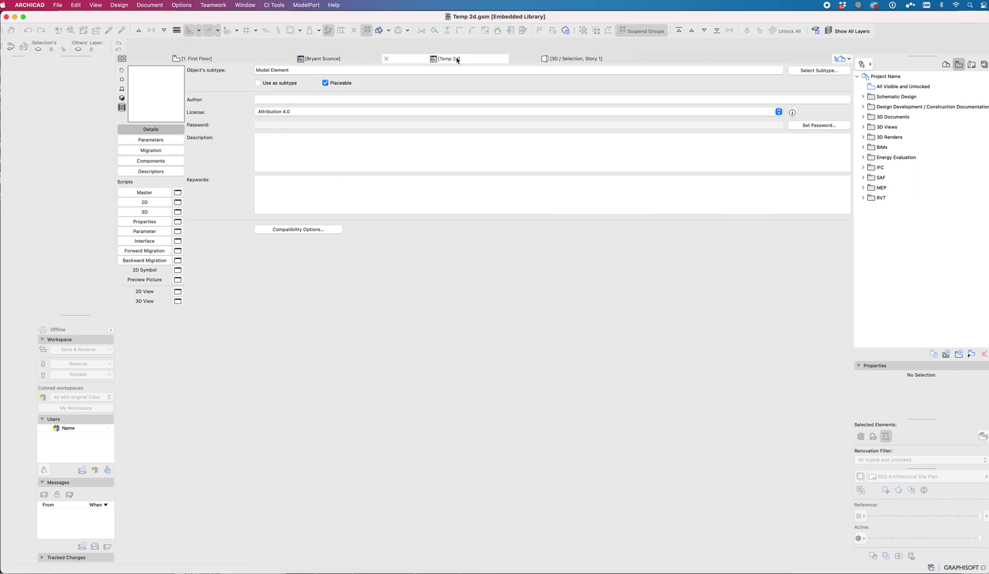
{"action": "left_click", "coordinate": [336, 60]}
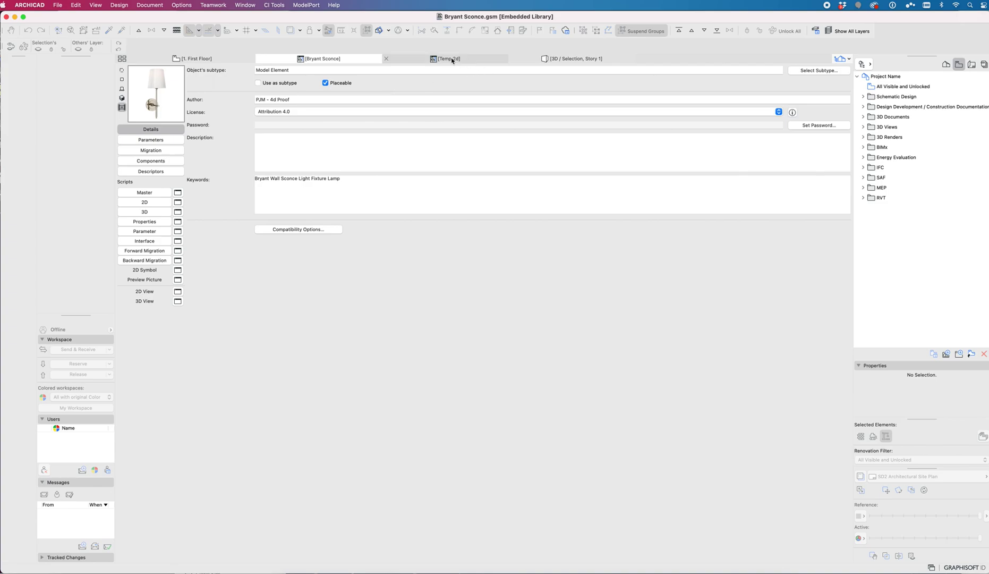
Copy the Temp 2d object's 2D script from the mul2 line through the hotspot2 line
{"action": "mouse_move", "coordinate": [435, 60]}
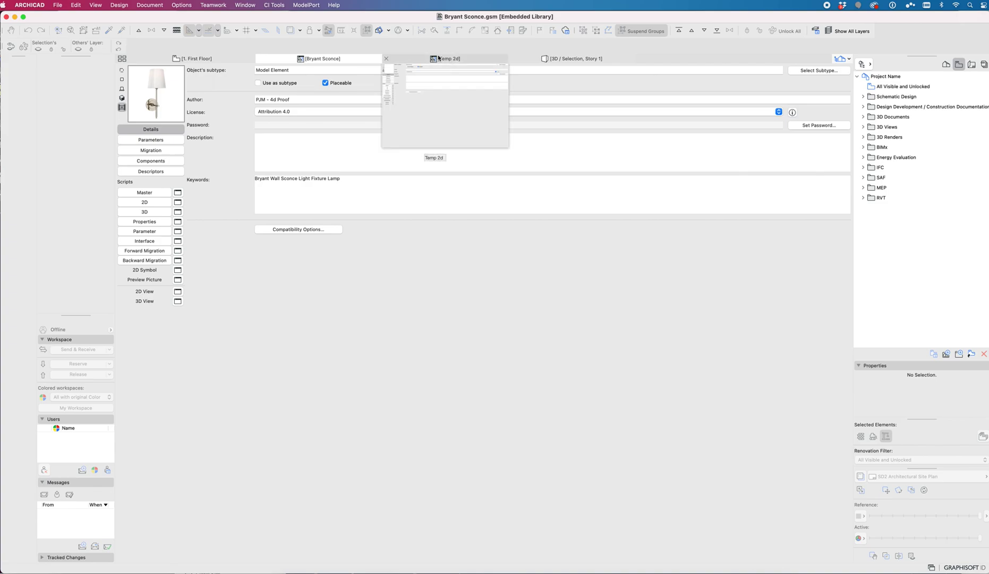
{"action": "left_click", "coordinate": [438, 59]}
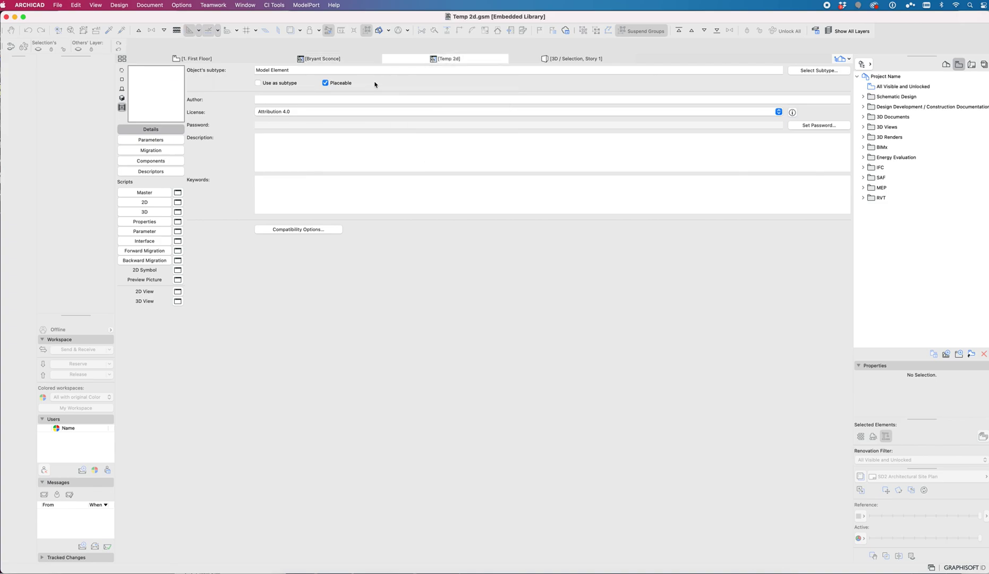
{"action": "left_click", "coordinate": [148, 203]}
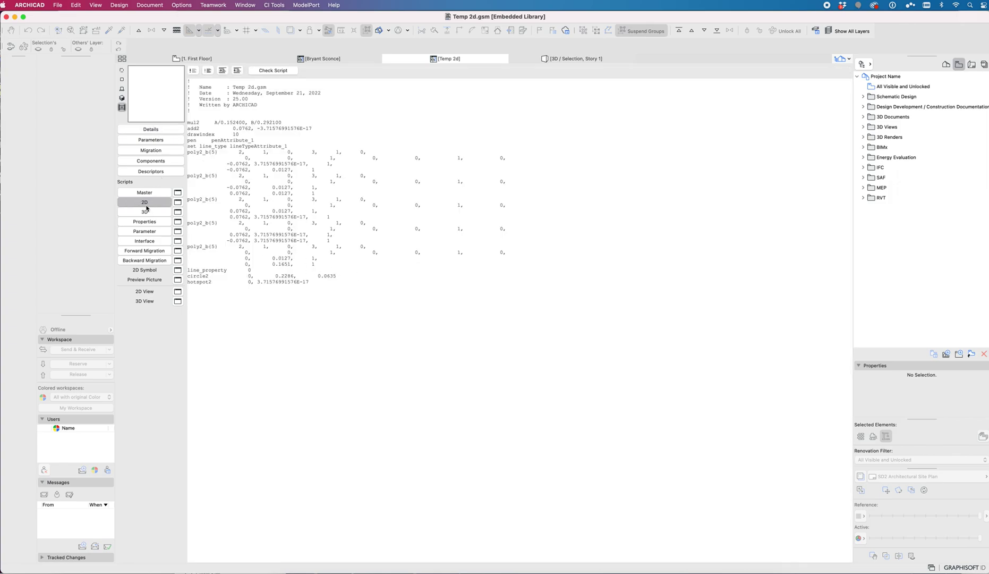
{"action": "left_click_drag", "start_coordinate": [310, 282], "coordinate": [185, 119]}
{"action": "key", "text": "super+c"}
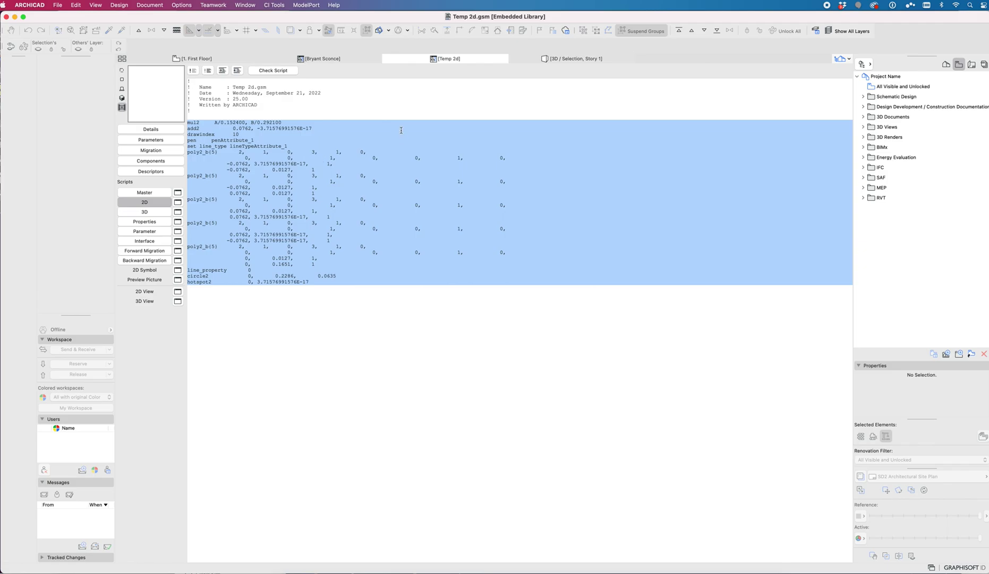
Replace the entire 2D script of Bryant Sconce with the copied Temp 2d code, with the preview set to the 2D symbol
{"action": "left_click", "coordinate": [330, 60]}
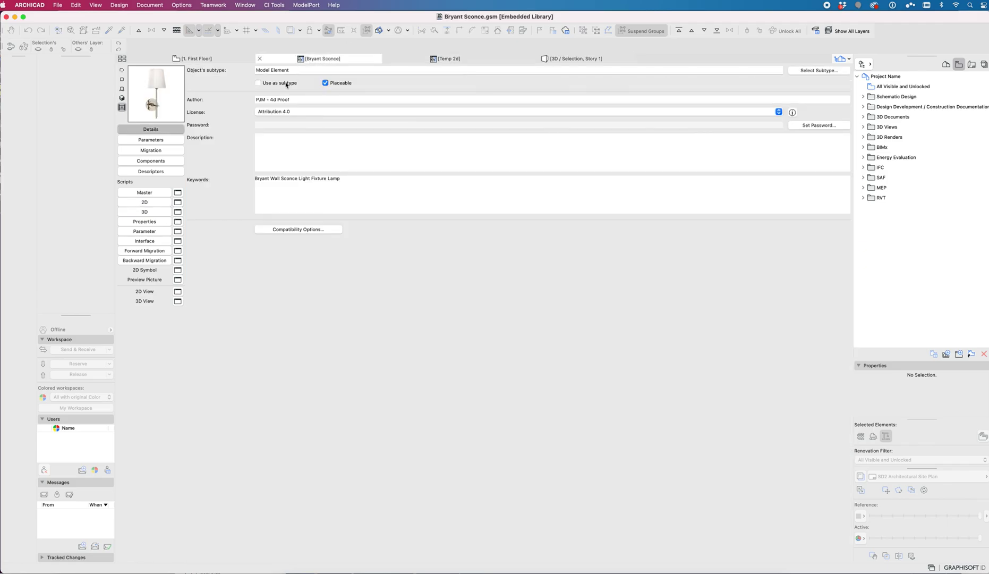
{"action": "left_click", "coordinate": [150, 202]}
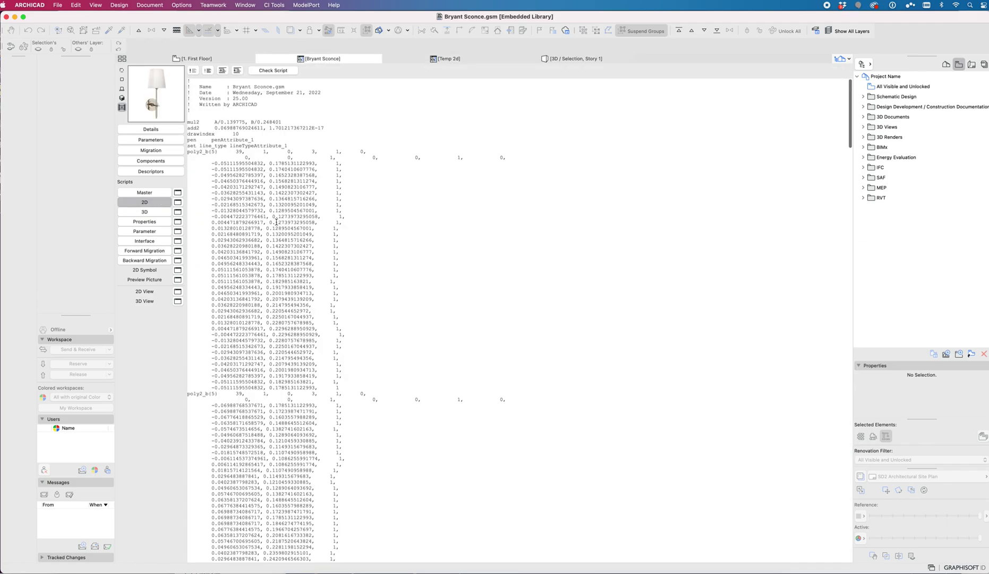
{"action": "scroll", "coordinate": [263, 210], "scroll_direction": "down", "scroll_amount": 20}
{"action": "scroll", "coordinate": [263, 210], "scroll_direction": "up", "scroll_amount": 20}
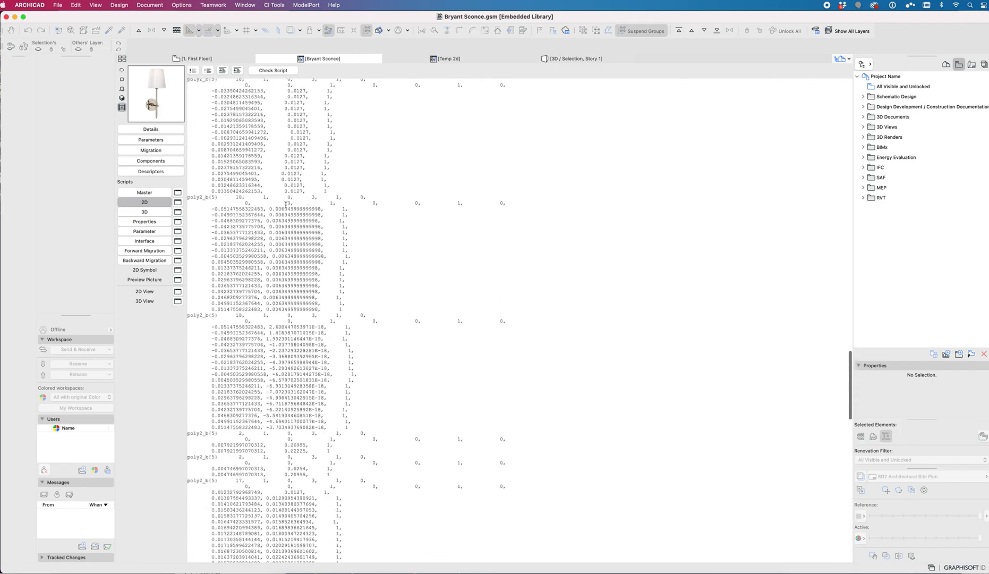
{"action": "left_click", "coordinate": [122, 79]}
{"action": "left_click", "coordinate": [201, 152]}
{"action": "type", "text": "2"}
{"action": "key", "text": "super+a"}
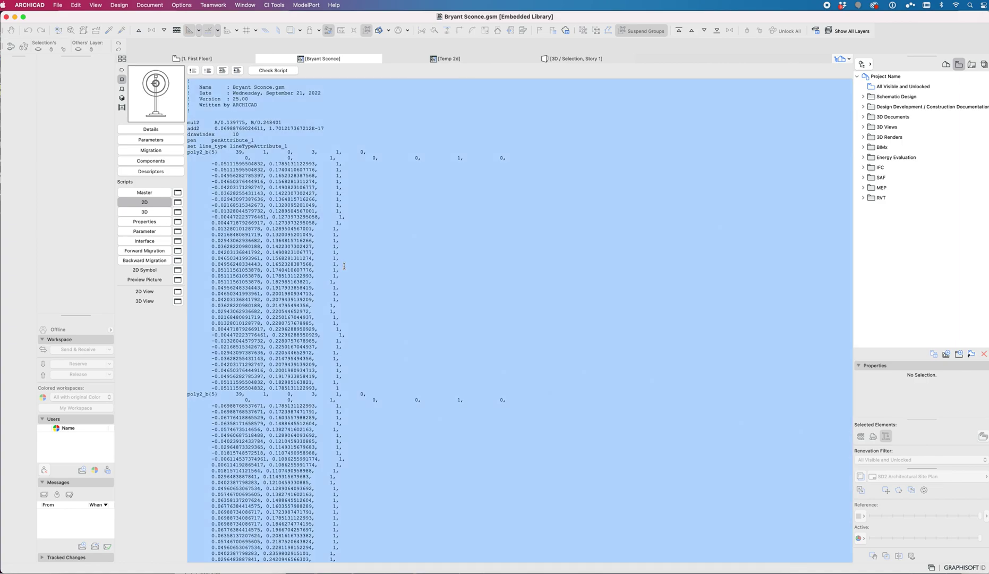
{"action": "key", "text": "BackSpace"}
{"action": "key", "text": "super+v"}
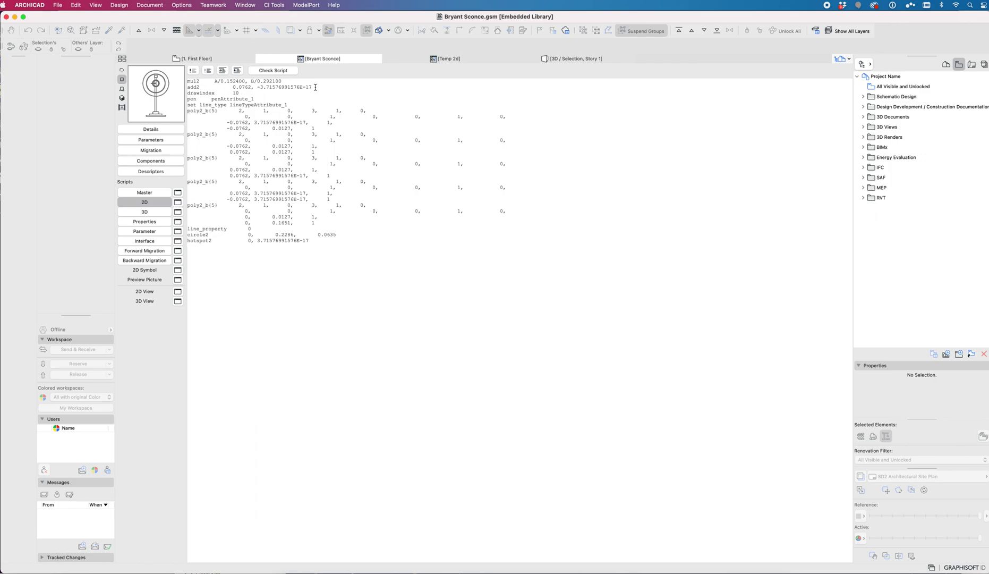
Comment out the mul2 and add2 lines in the Bryant Sconce 2D script and add blank lines beneath them
{"action": "left_click_drag", "start_coordinate": [316, 87], "coordinate": [187, 87]}
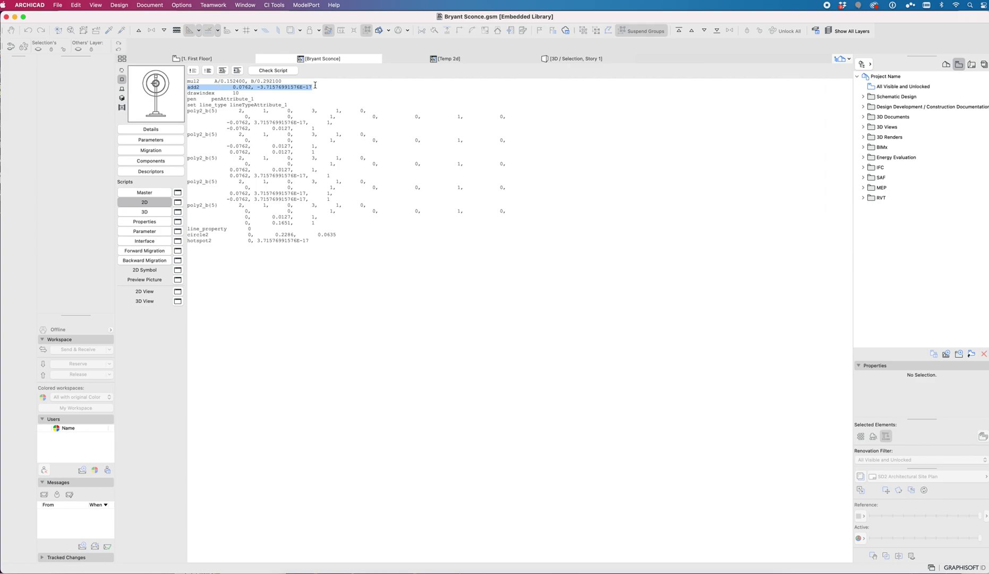
{"action": "left_click_drag", "start_coordinate": [316, 87], "coordinate": [192, 77]}
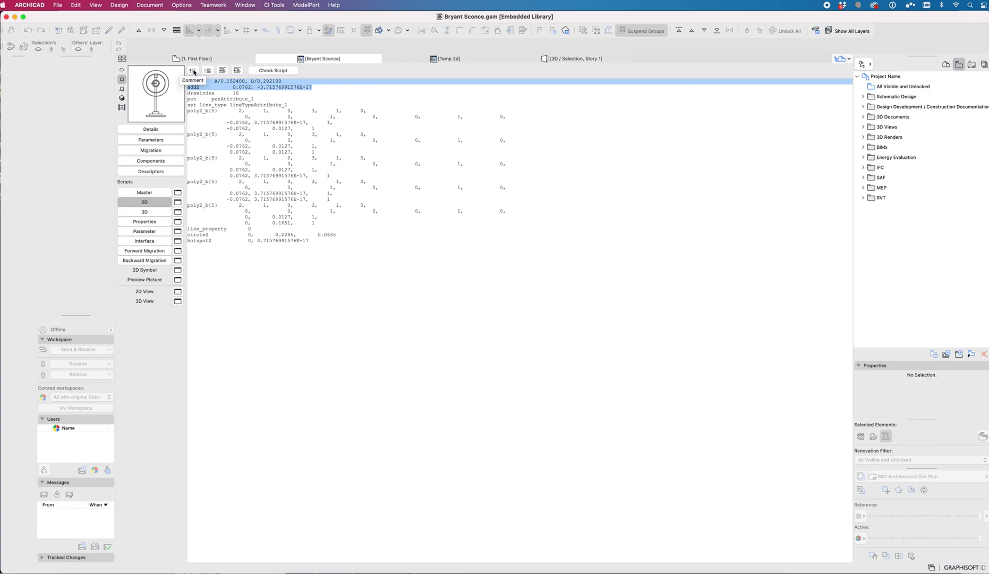
{"action": "left_click", "coordinate": [193, 70]}
{"action": "left_click", "coordinate": [318, 86]}
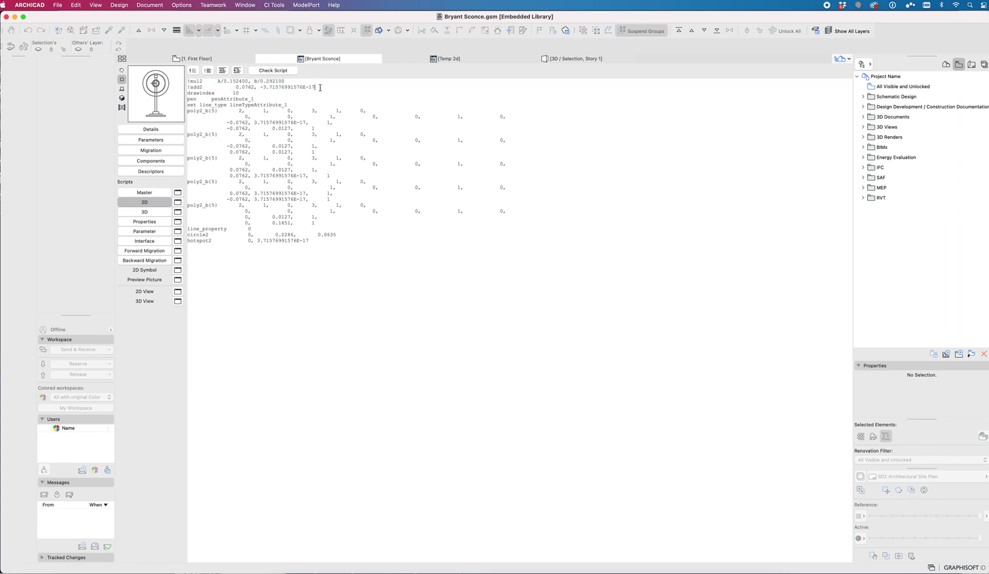
{"action": "key", "text": "Return"}
{"action": "key", "text": "Return"}
Comment out the mulx, muly, mulz and add lines in the Bryant Sconce 3D script
{"action": "left_click", "coordinate": [147, 212]}
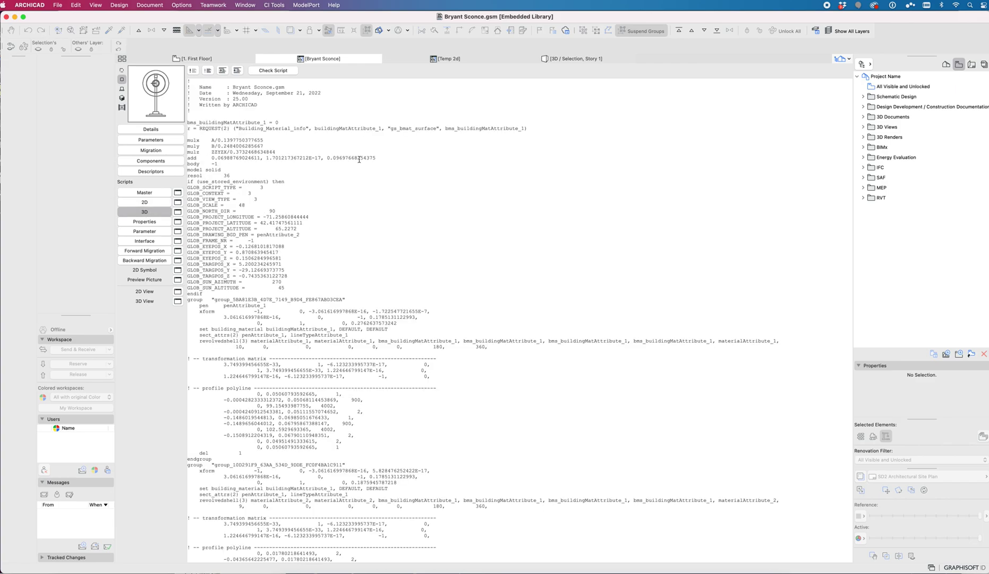
{"action": "left_click_drag", "start_coordinate": [376, 158], "coordinate": [178, 142]}
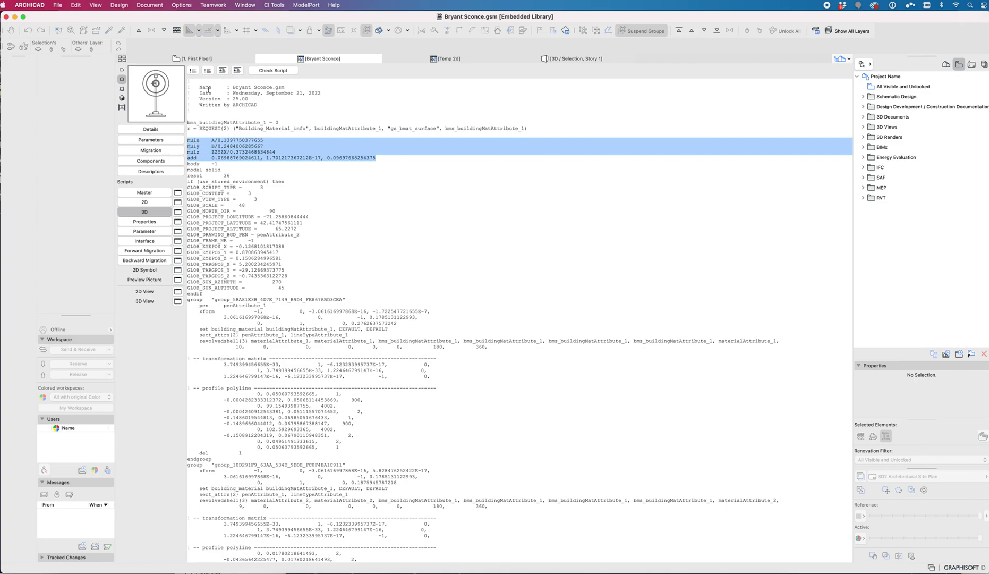
{"action": "left_click", "coordinate": [192, 71]}
Add the line PROJECT2 3,270,2 above drawindex in the 2D script and refresh the symbol preview
{"action": "left_click", "coordinate": [157, 202]}
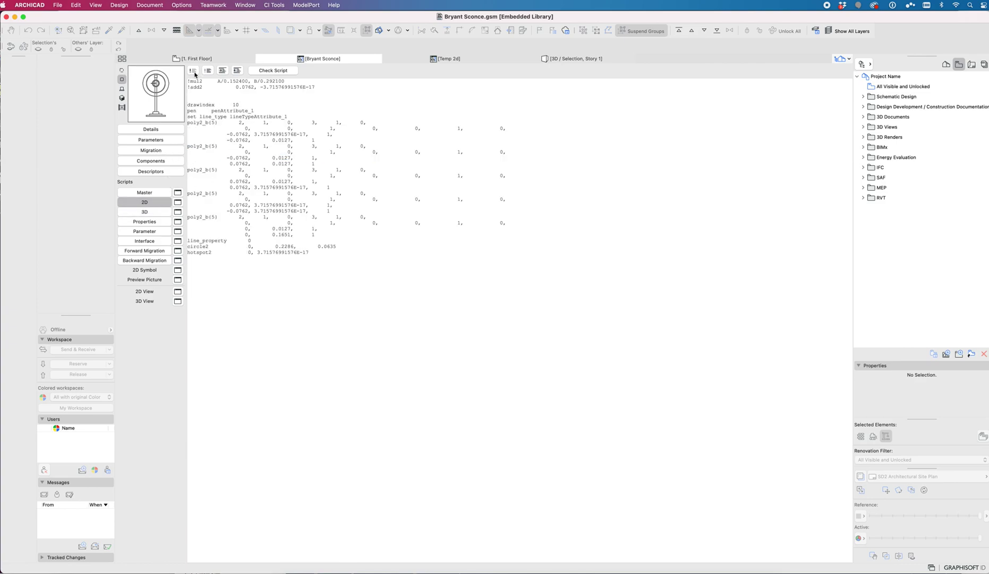
{"action": "left_click", "coordinate": [152, 92]}
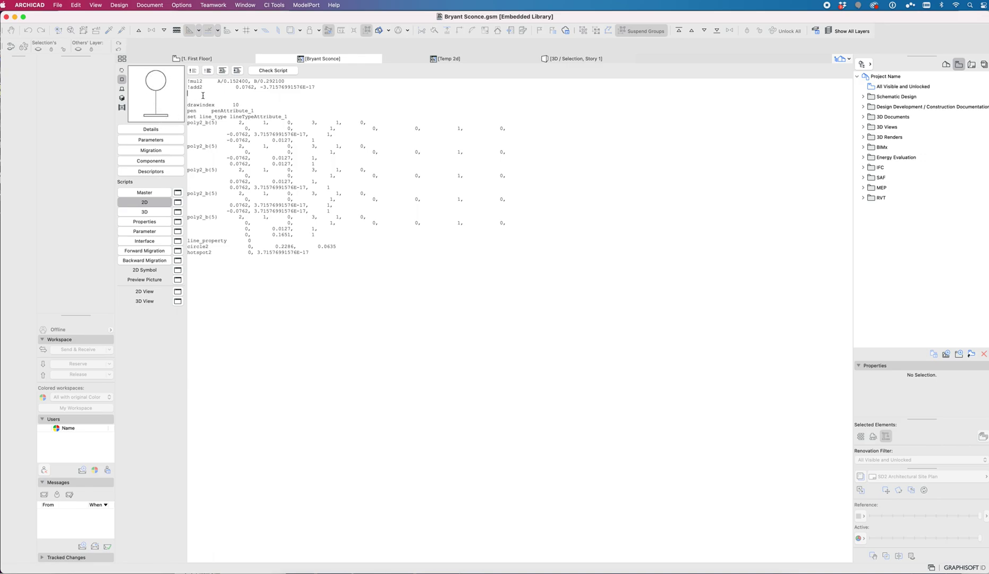
{"action": "key", "text": "Return"}
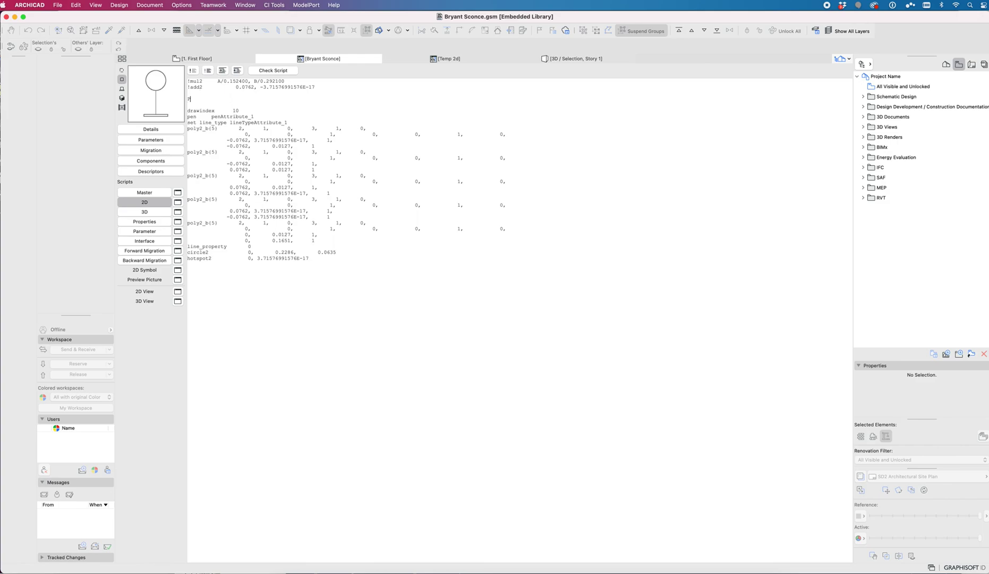
{"action": "type", "text": "PROJECT2 3,270,2"}
{"action": "left_click", "coordinate": [168, 106]}
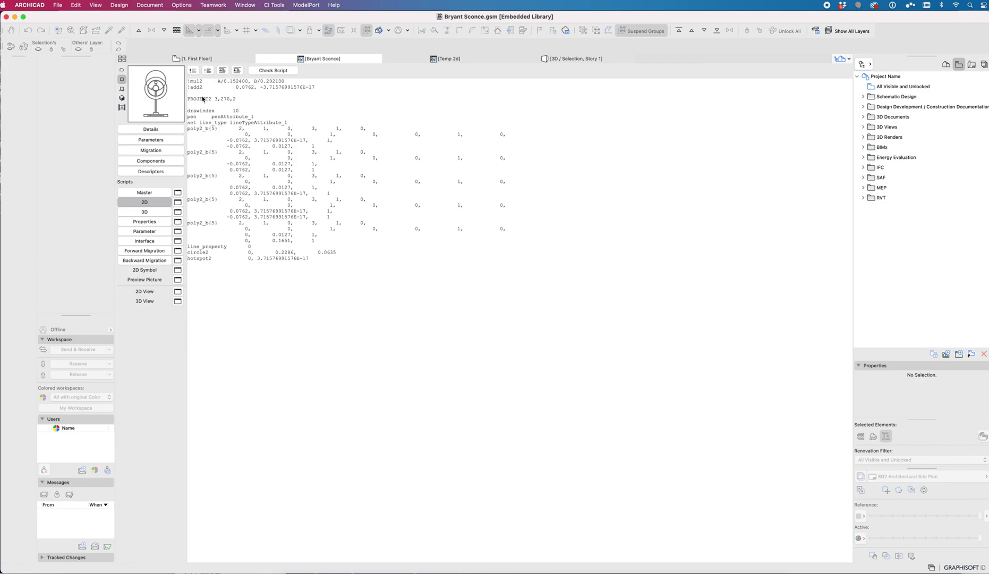
Comment out the PROJECT2 line in the 2D script and refresh the symbol preview
{"action": "type", "text": "!"}
{"action": "left_click_drag", "start_coordinate": [239, 98], "coordinate": [192, 98]}
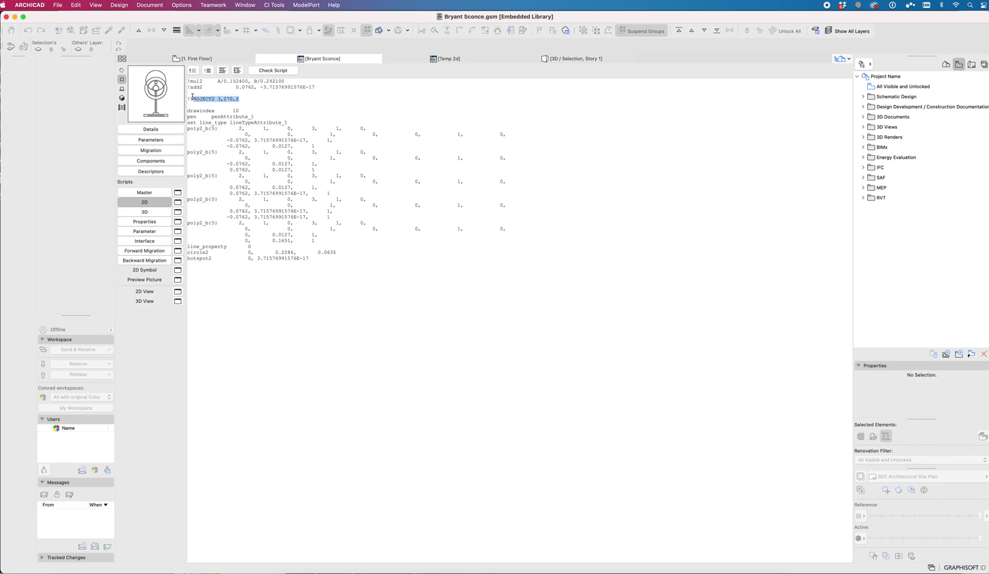
{"action": "left_click", "coordinate": [159, 98]}
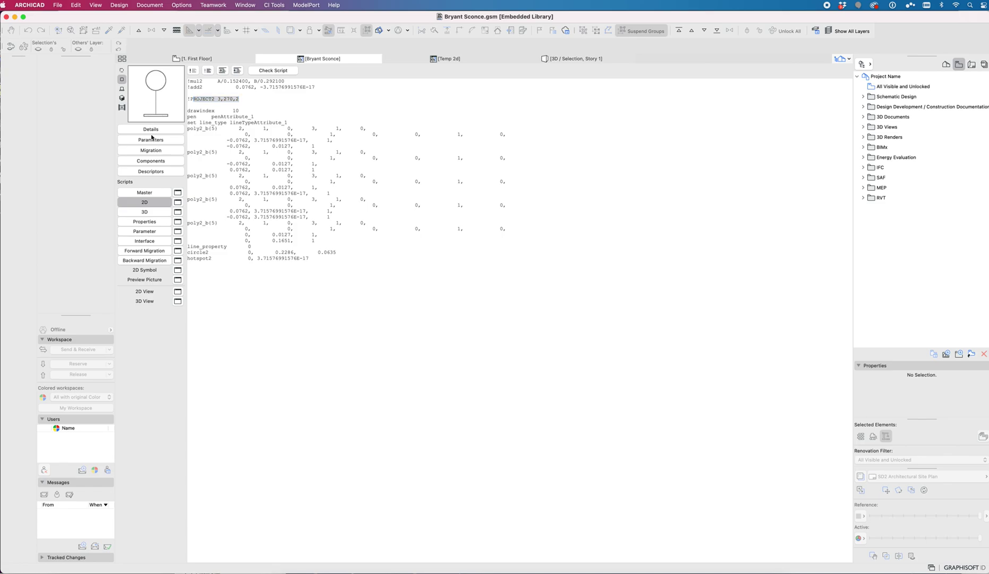
Insert blank lines between the commented-out transformation lines and the body line in the 3D script
{"action": "left_click", "coordinate": [150, 211]}
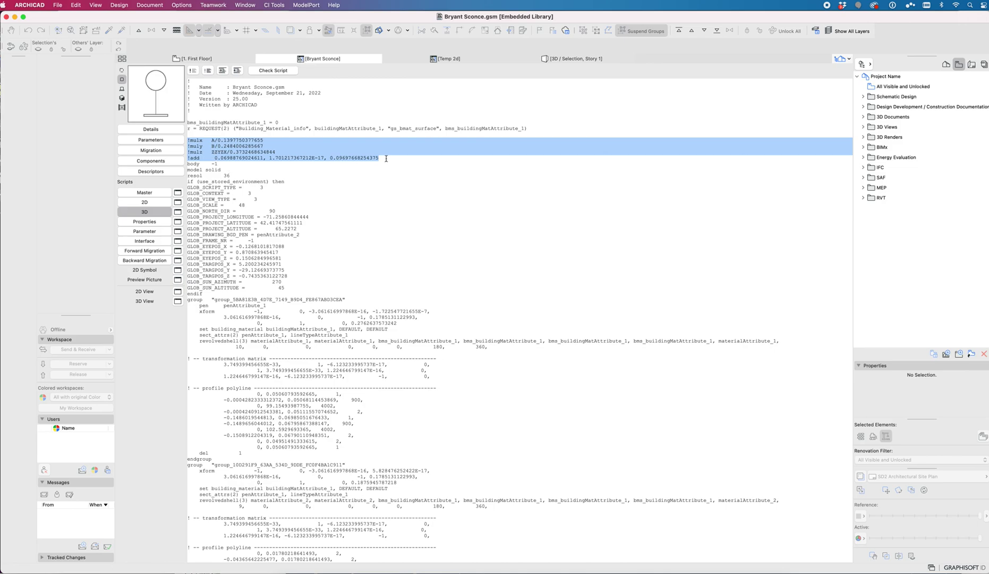
{"action": "left_click", "coordinate": [383, 158]}
{"action": "key", "text": "Return"}
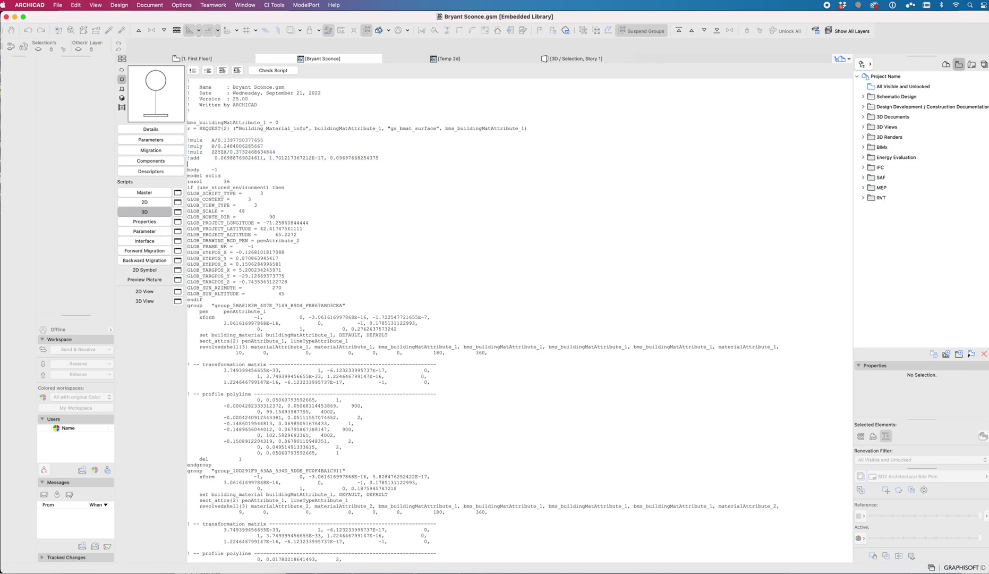
{"action": "left_click_drag", "start_coordinate": [190, 158], "coordinate": [266, 158]}
{"action": "left_click", "coordinate": [197, 163]}
{"action": "key", "text": "Return"}
{"action": "key", "text": "Return"}
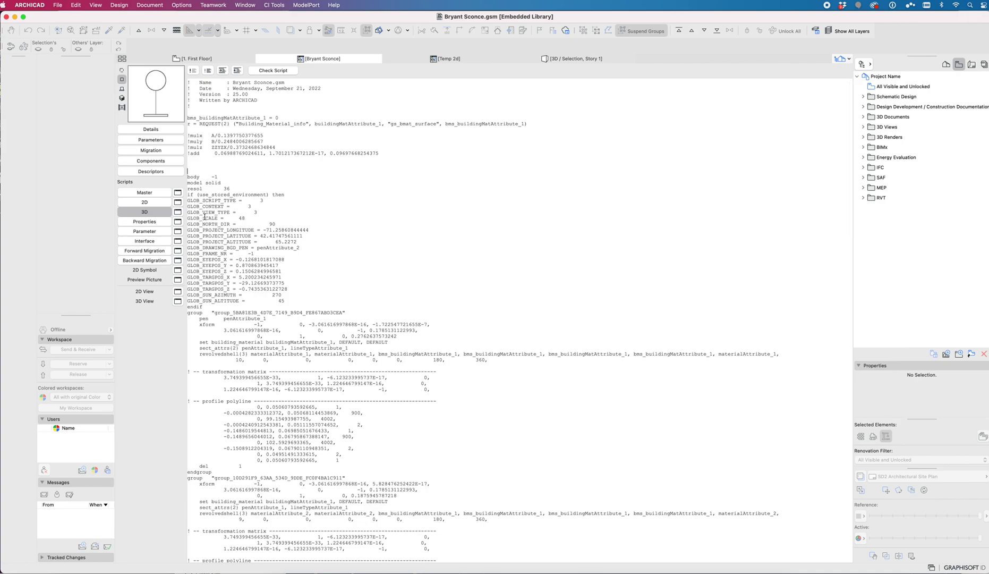
Add the line HOTSPOT 0,0,0 beneath the commented-out transformations in the 3D script and check the 3D and 2D previews
{"action": "left_click", "coordinate": [194, 166]}
{"action": "type", "text": "HOTSPOT 0,0,0"}
{"action": "left_click", "coordinate": [121, 98]}
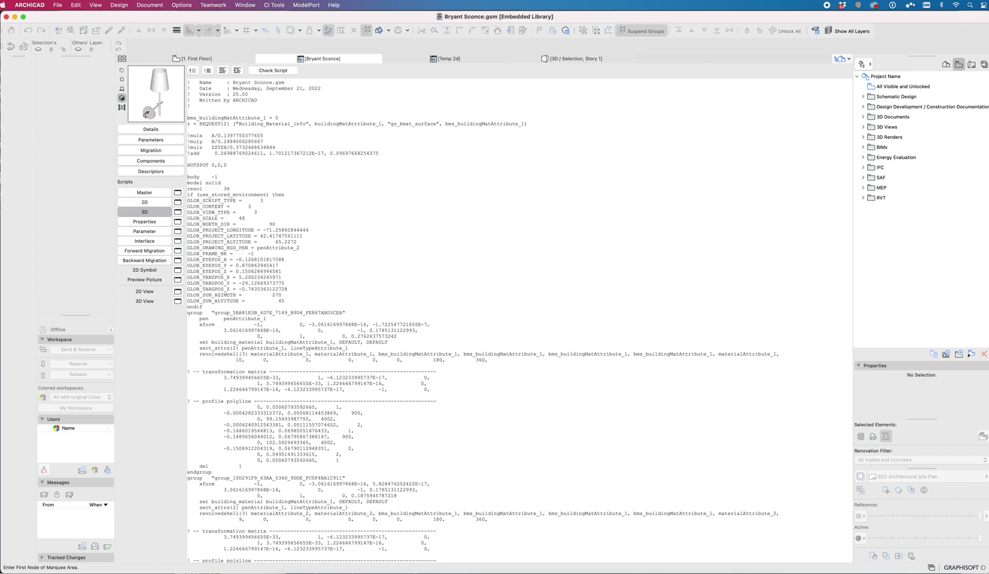
{"action": "left_click", "coordinate": [122, 79]}
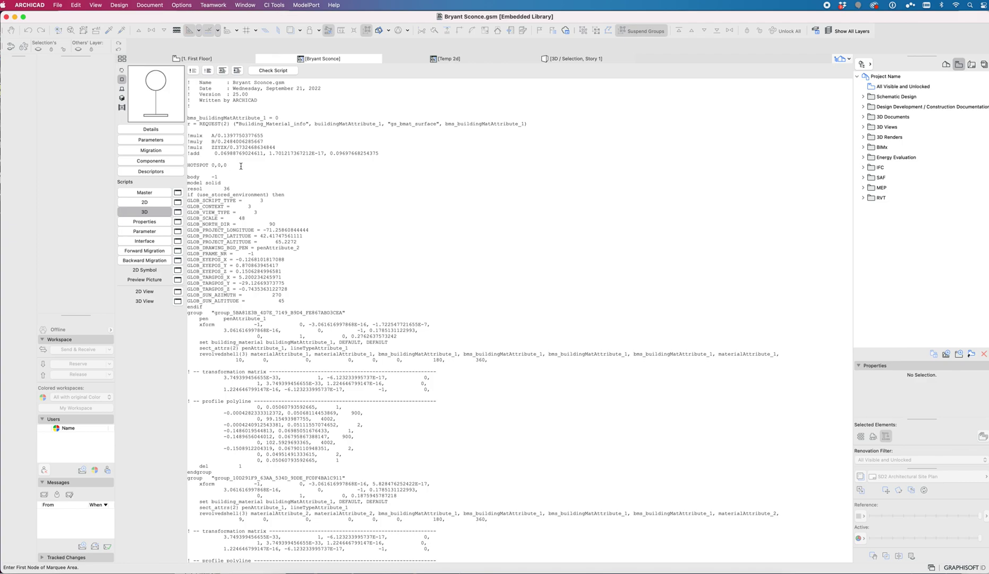
{"action": "left_click_drag", "start_coordinate": [229, 165], "coordinate": [211, 165]}
{"action": "scroll", "coordinate": [293, 297], "scroll_direction": "down", "scroll_amount": 20}
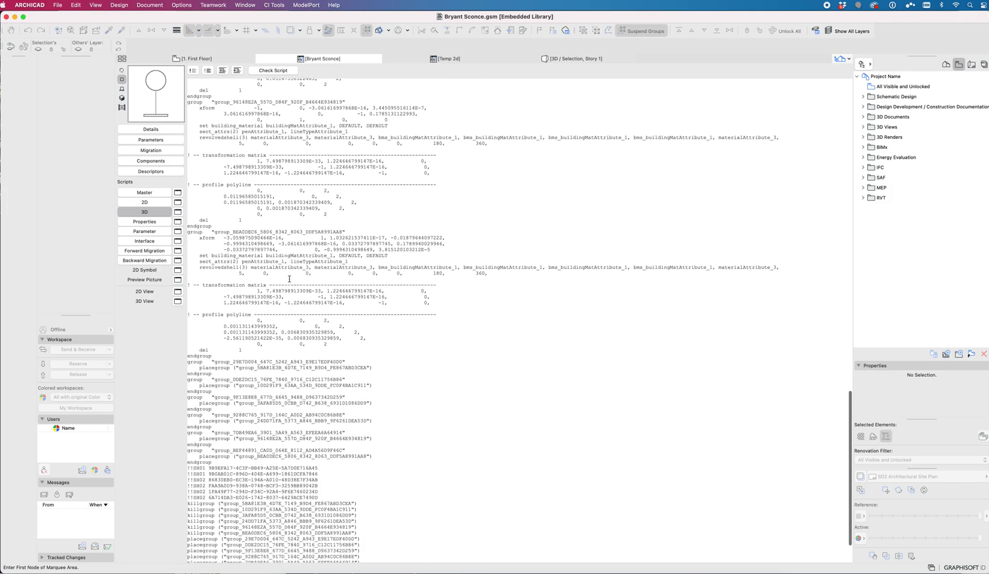
{"action": "scroll", "coordinate": [290, 278], "scroll_direction": "up", "scroll_amount": 20}
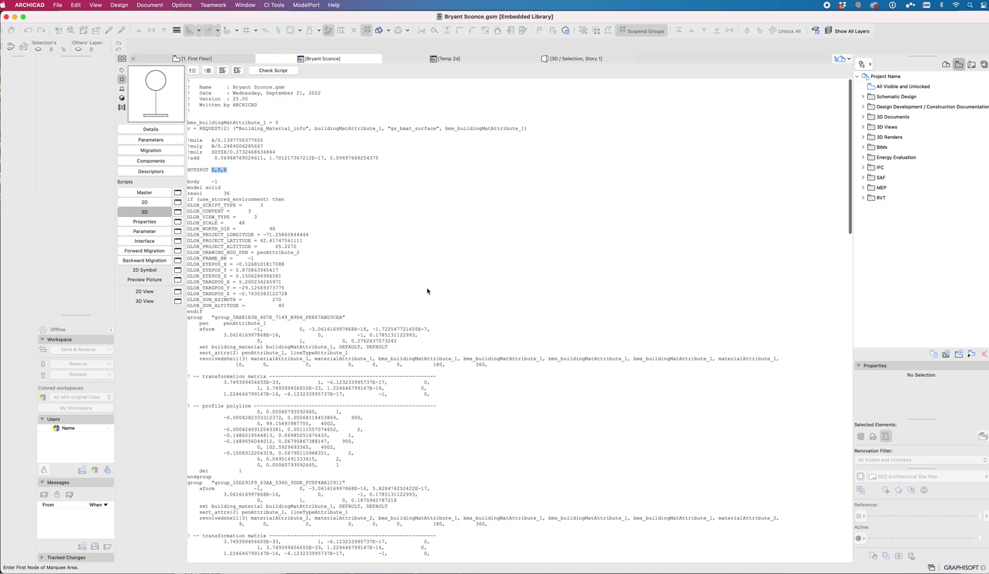
Select the original shell-modelled sconce on the floor plan and drag a copy of it horizontally to the empty space beside it
{"action": "key", "text": "F2"}
{"action": "middle_click_drag", "start_coordinate": [500, 319], "coordinate": [575, 291]}
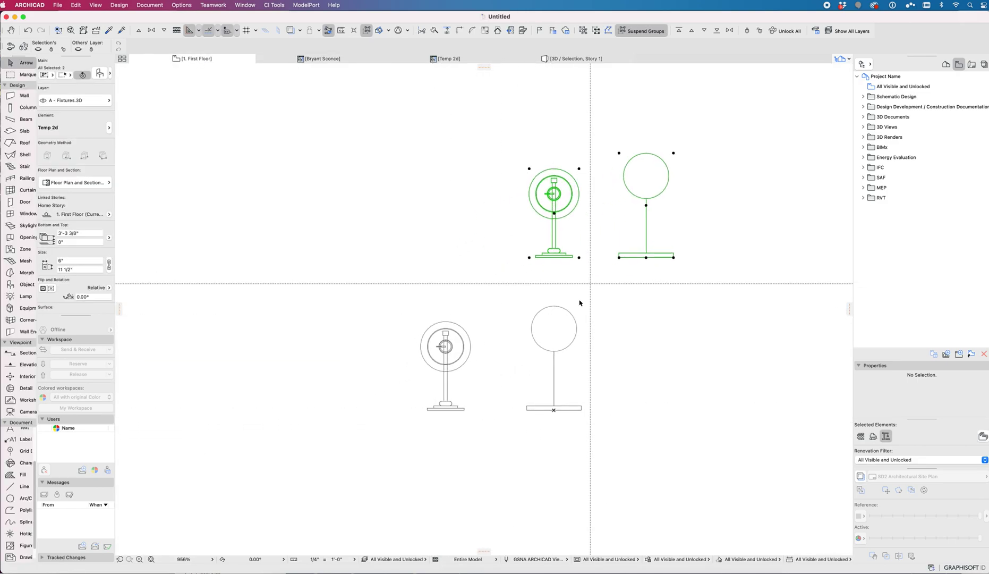
{"action": "left_click_drag", "start_coordinate": [497, 433], "coordinate": [399, 304]}
{"action": "key", "text": "shift+super+d"}
{"action": "left_click", "coordinate": [473, 375]}
{"action": "left_click_drag", "start_coordinate": [355, 378], "coordinate": [354, 376]}
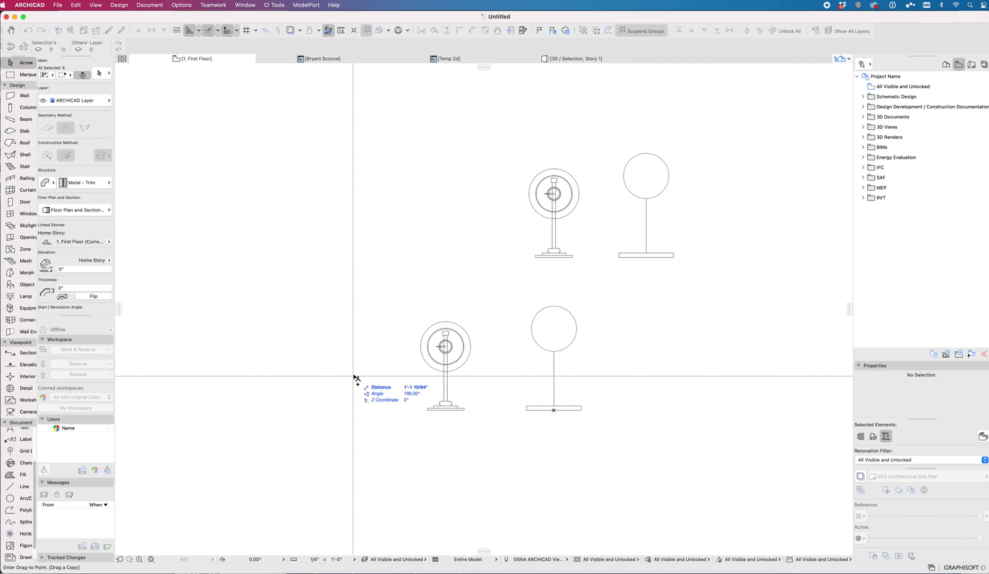
Convert the copied sconce's shells to morphs, accepting deletion of the originals
{"action": "right_click", "coordinate": [355, 368]}
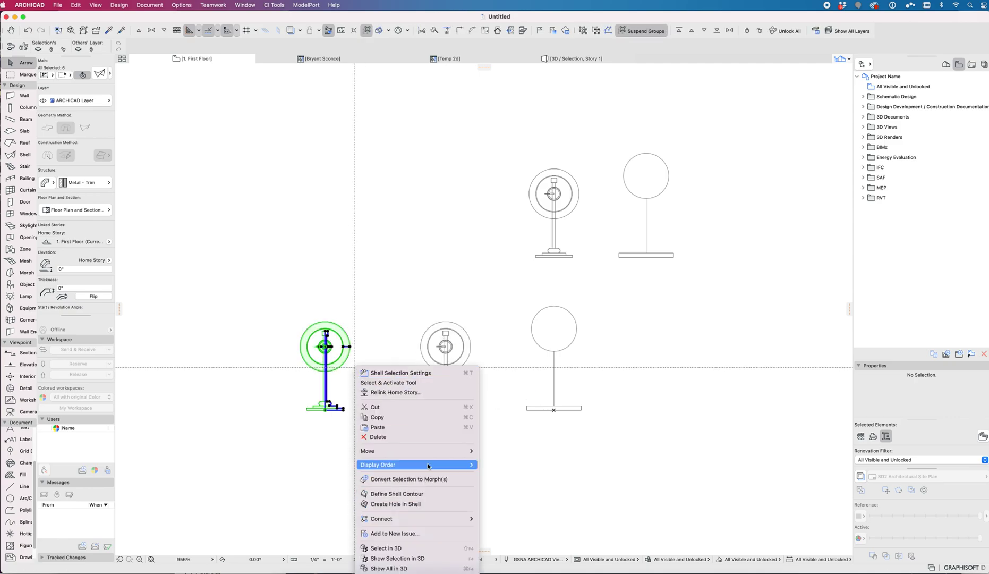
{"action": "left_click", "coordinate": [433, 479]}
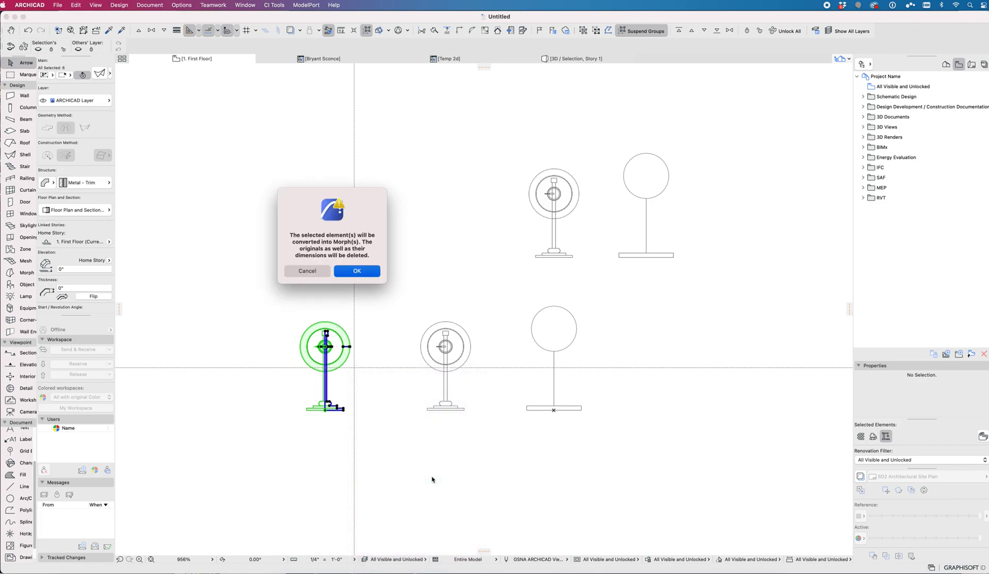
{"action": "key", "text": "Return"}
Examine the morph copy and the original shell sconce together in 3D and return to the floor plan
{"action": "left_click_drag", "start_coordinate": [486, 442], "coordinate": [244, 288]}
{"action": "key", "text": "F5"}
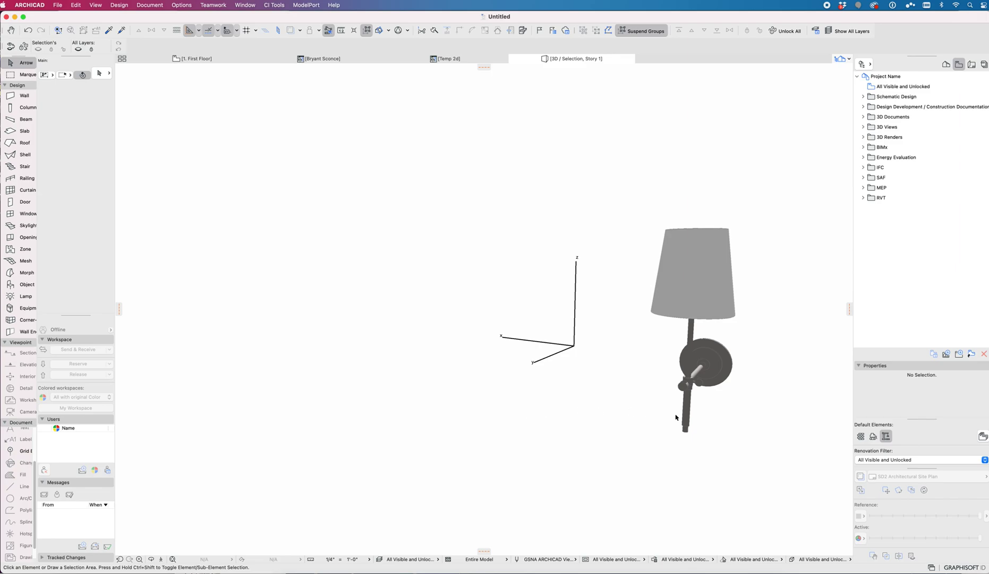
{"action": "scroll", "coordinate": [605, 393], "scroll_direction": "down", "scroll_amount": 10}
{"action": "scroll", "coordinate": [603, 392], "scroll_direction": "up", "scroll_amount": 5}
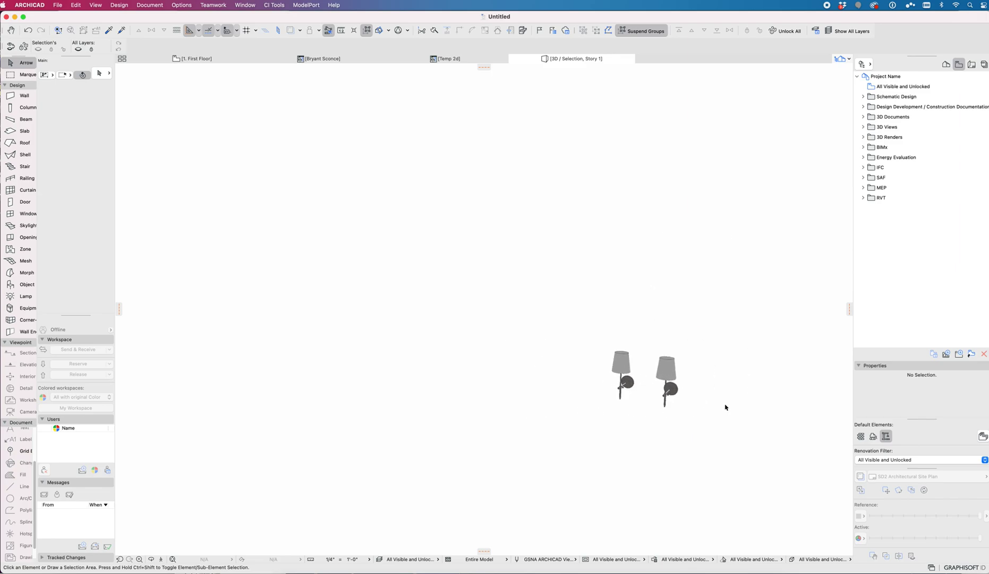
{"action": "left_click_drag", "start_coordinate": [668, 398], "coordinate": [682, 399]}
{"action": "key", "text": "Escape"}
{"action": "key", "text": "Escape"}
{"action": "left_click", "coordinate": [633, 382]}
{"action": "left_click", "coordinate": [635, 396]}
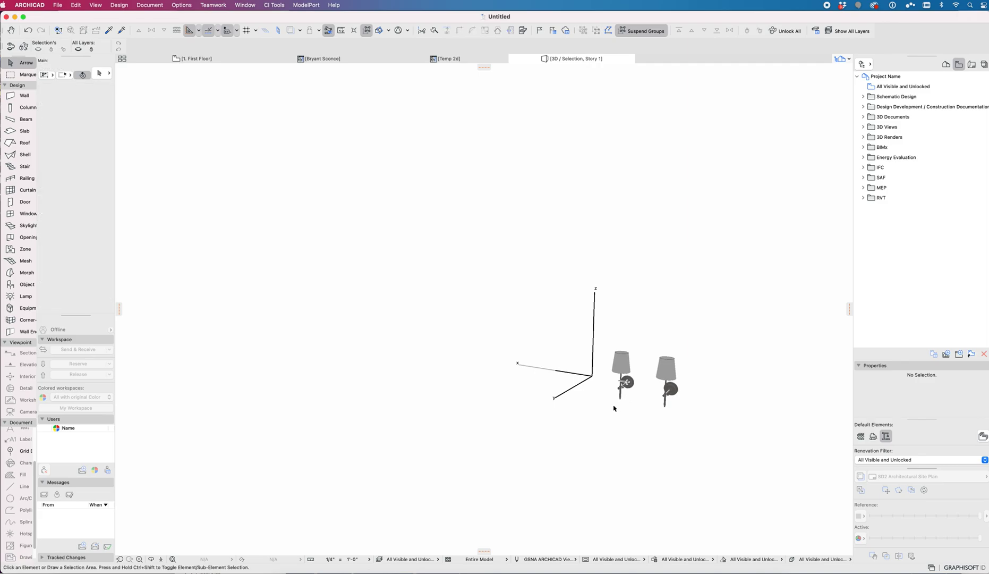
{"action": "key", "text": "F2"}
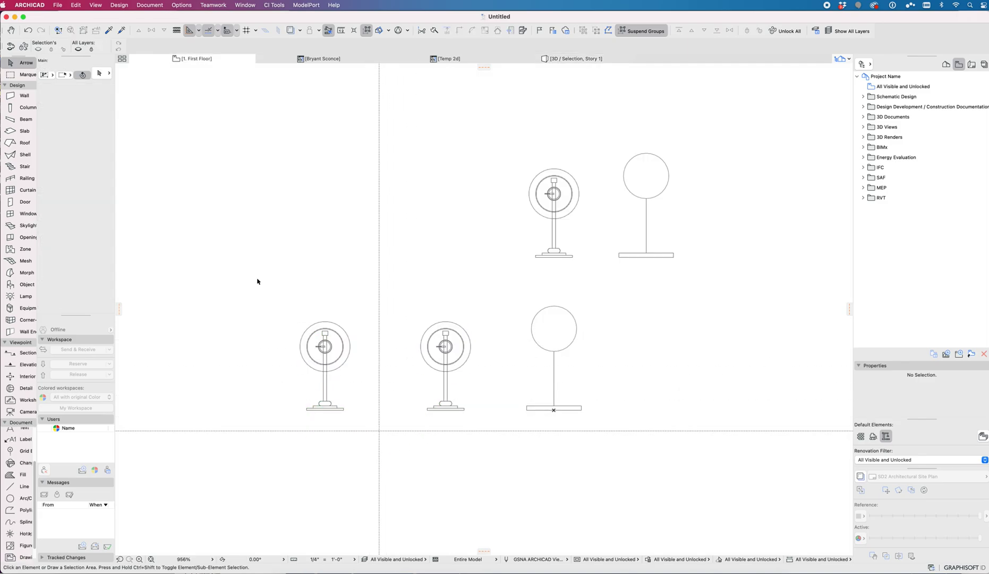
Save the selected sconce morphs as an object named "sconce sample morph" with its default basic settings and place it on the floor plan
{"action": "left_click", "coordinate": [260, 276]}
{"action": "left_click", "coordinate": [58, 5]}
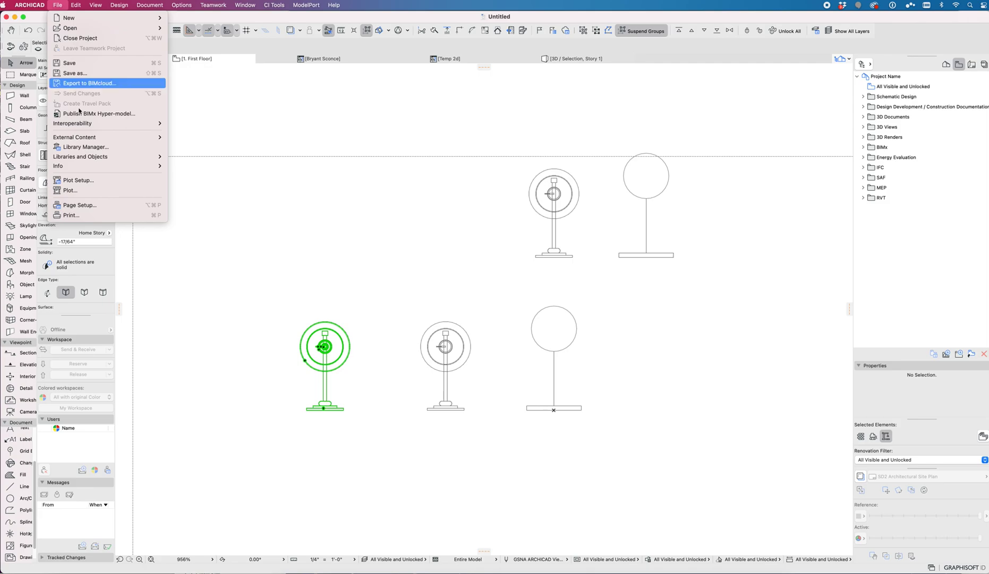
{"action": "mouse_move", "coordinate": [83, 160]}
{"action": "mouse_move", "coordinate": [266, 226]}
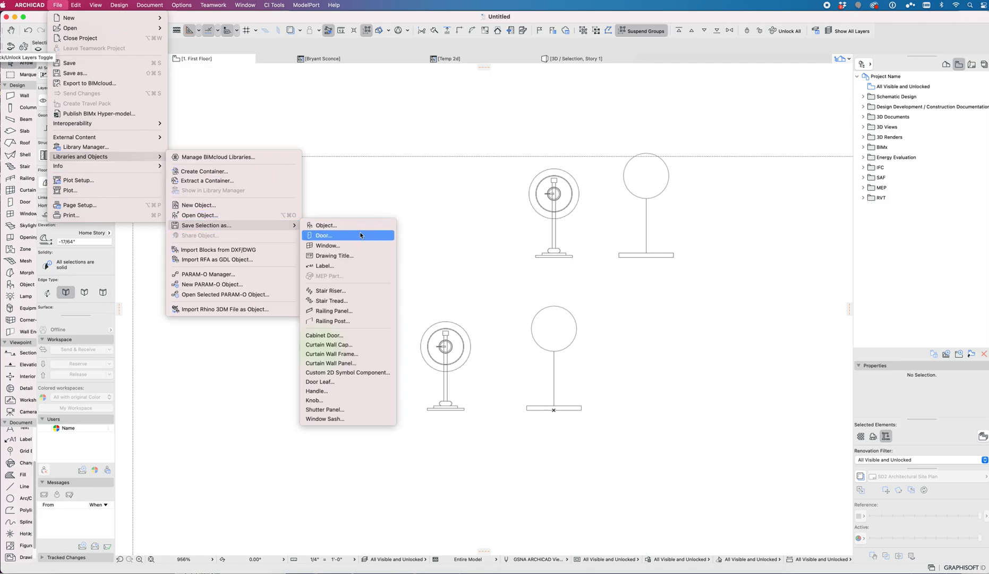
{"action": "left_click", "coordinate": [350, 225]}
{"action": "type", "text": "sconc"}
{"action": "type", "text": "e model morph"}
{"action": "key", "text": "Return"}
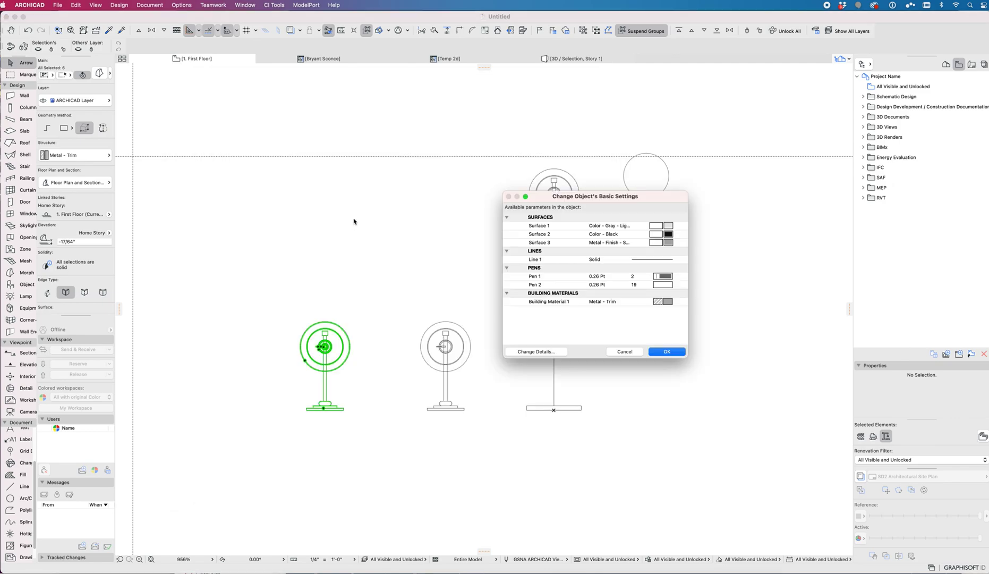
{"action": "key", "text": "Return"}
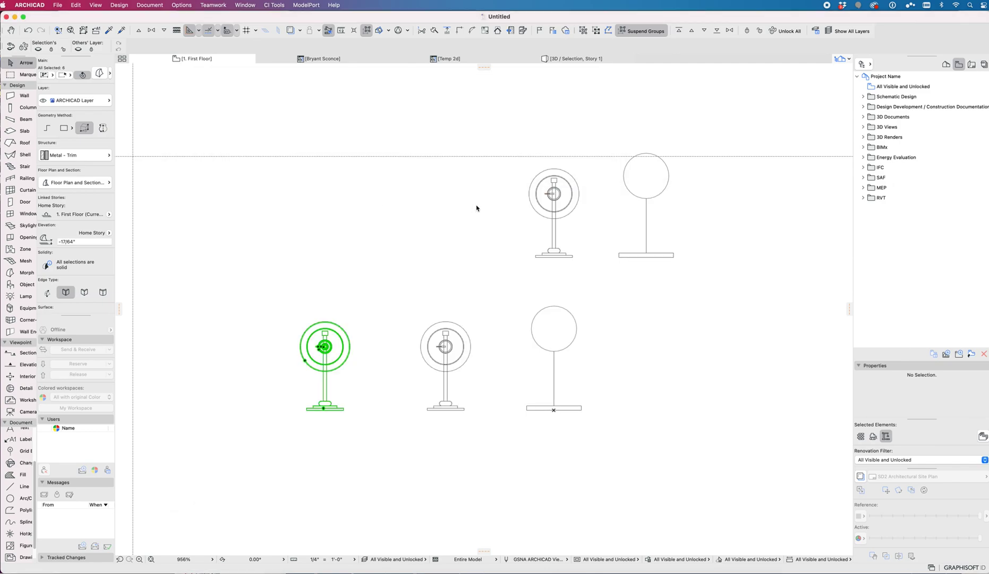
{"action": "left_click", "coordinate": [463, 212]}
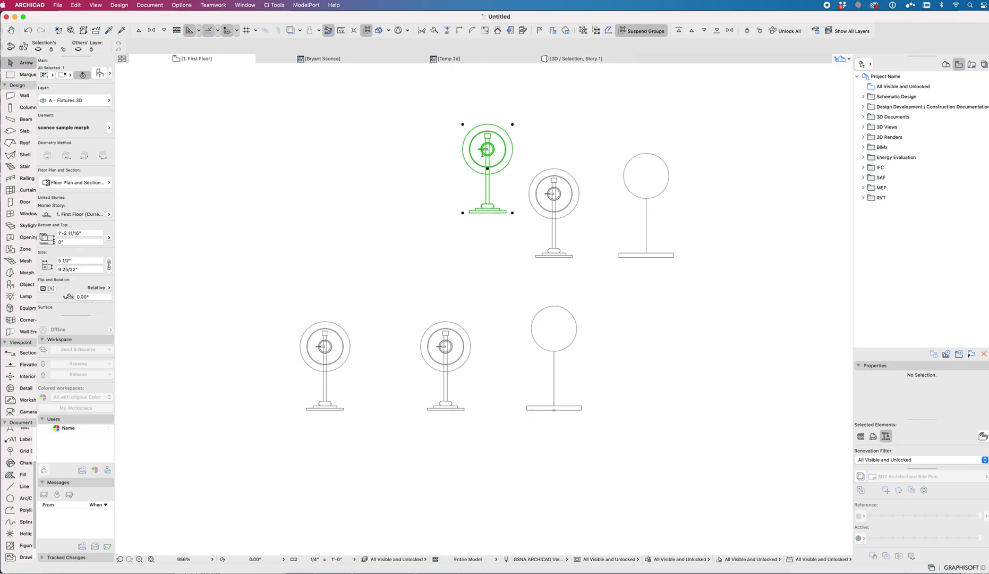
Open the placed sconce sample morph object for editing and examine the vertex, edge and vector code in its 3D script
{"action": "key", "text": "super+shift+o"}
{"action": "left_click", "coordinate": [154, 211]}
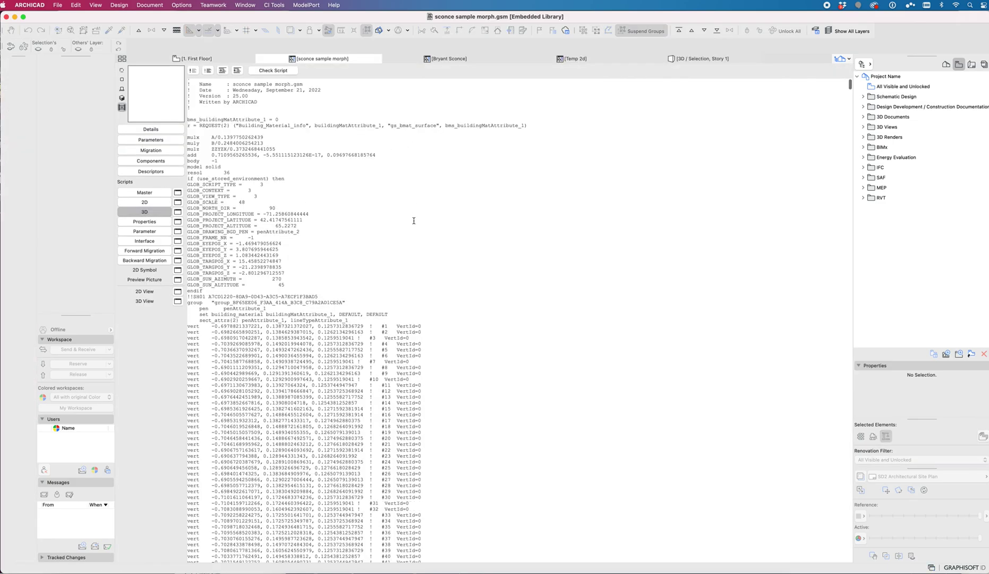
{"action": "scroll", "coordinate": [448, 209], "scroll_direction": "down", "scroll_amount": 10}
{"action": "scroll", "coordinate": [436, 210], "scroll_direction": "down", "scroll_amount": 20}
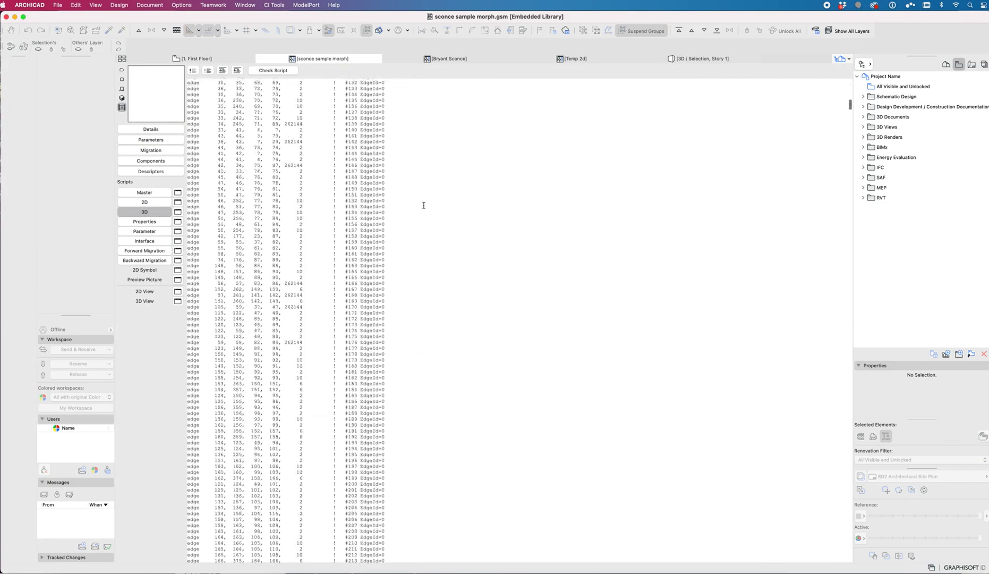
{"action": "scroll", "coordinate": [746, 193], "scroll_direction": "down", "scroll_amount": 20}
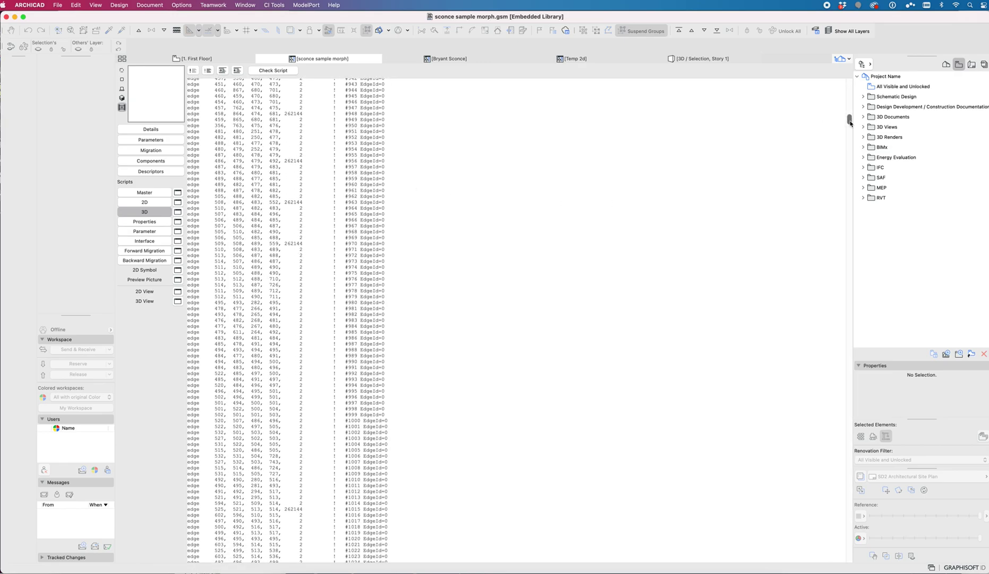
{"action": "scroll", "coordinate": [777, 290], "scroll_direction": "down", "scroll_amount": 15}
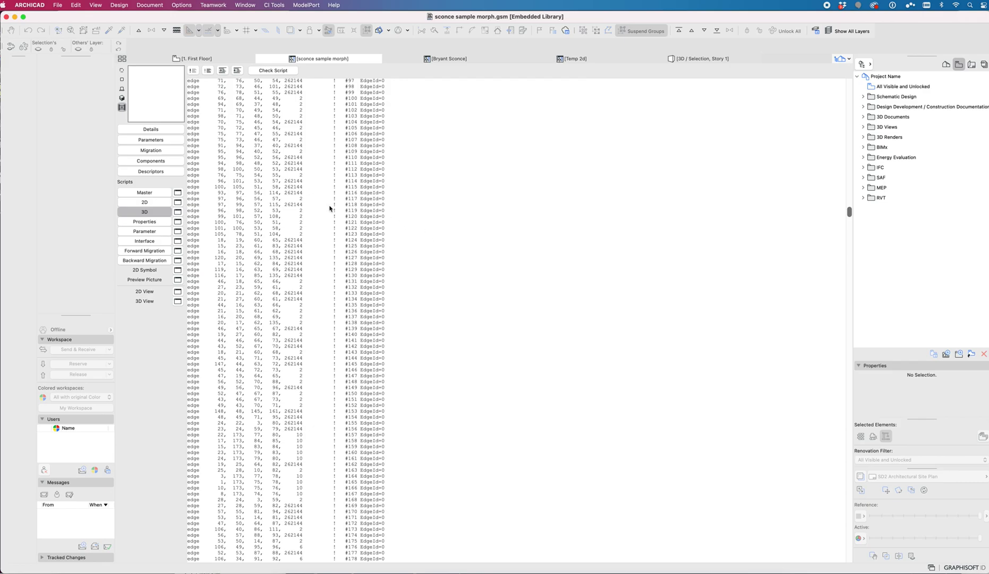
{"action": "scroll", "coordinate": [778, 202], "scroll_direction": "down", "scroll_amount": 20}
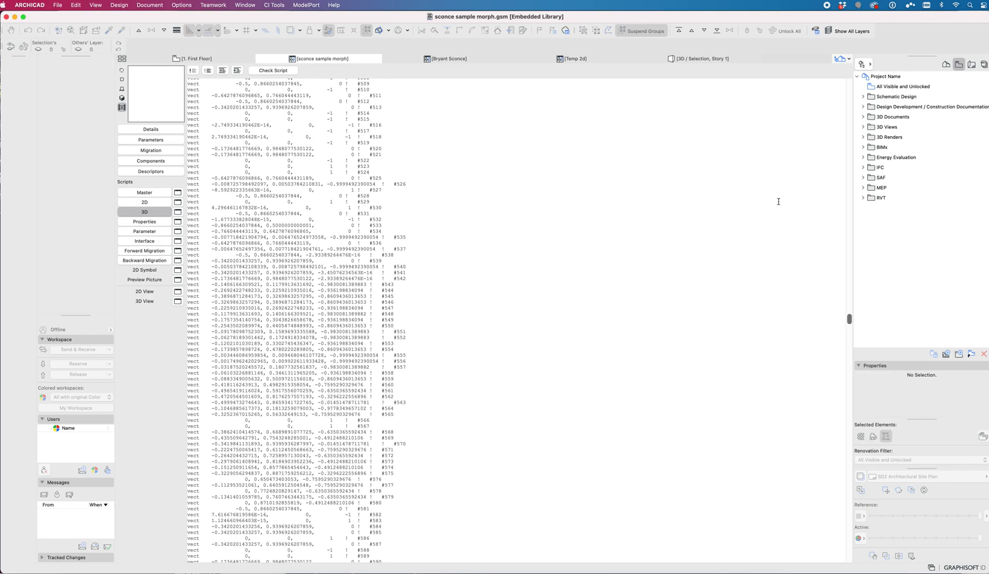
Compare the file sizes of the Bryant Sconce and sconce sample morph in the embedded library, then close the morph object's editor
{"action": "left_click", "coordinate": [60, 4]}
{"action": "mouse_move", "coordinate": [80, 139]}
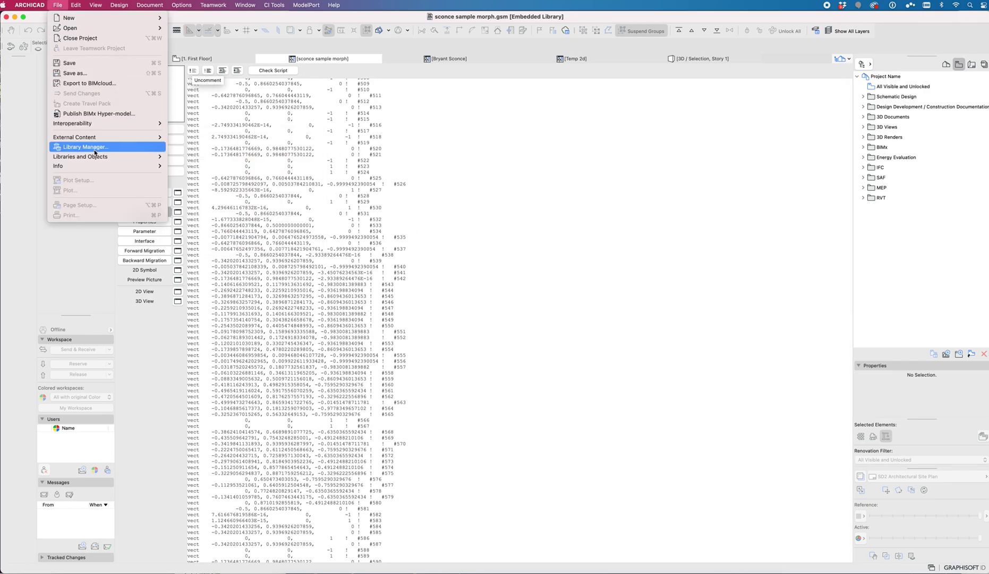
{"action": "left_click", "coordinate": [93, 148]}
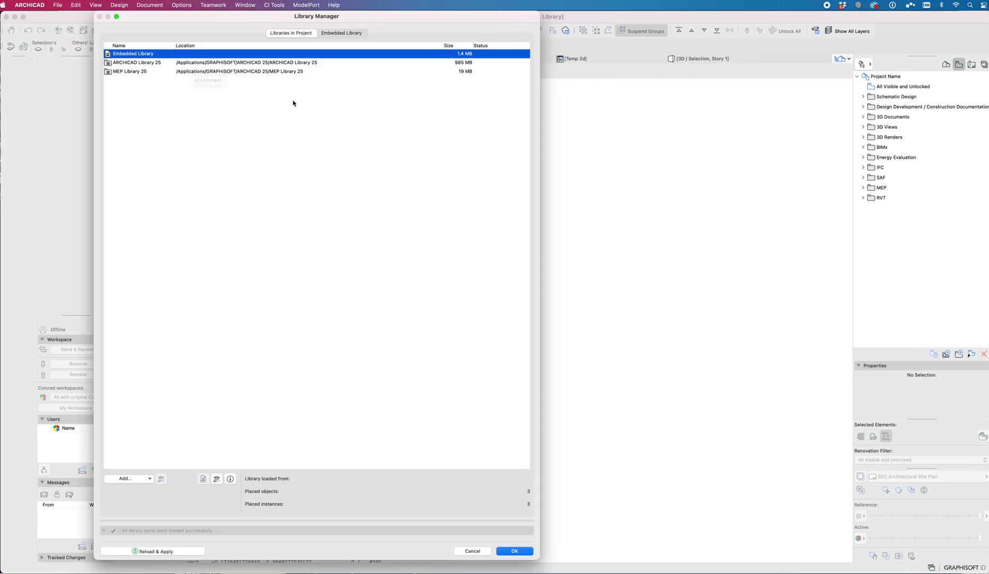
{"action": "left_click", "coordinate": [329, 33]}
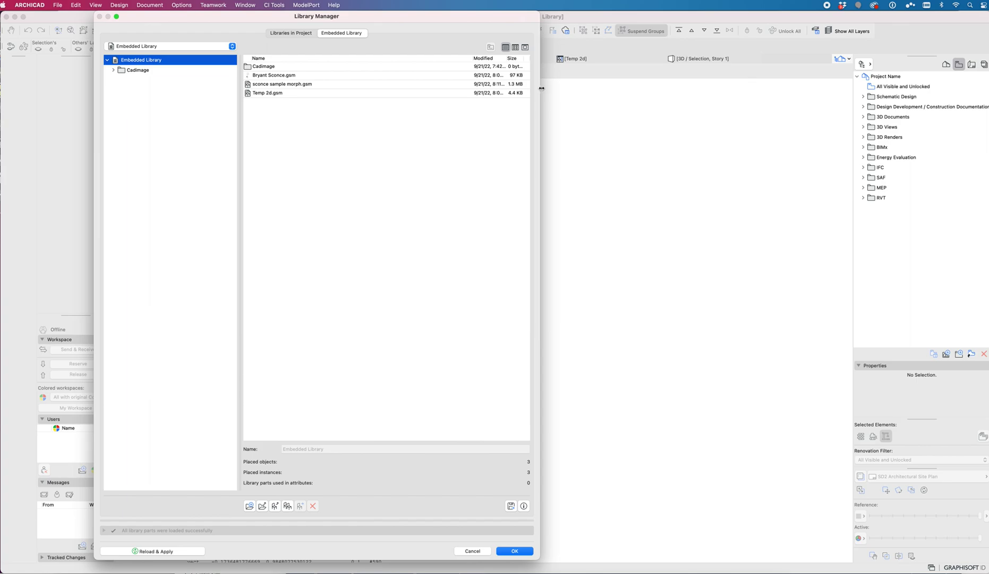
{"action": "left_click_drag", "start_coordinate": [542, 89], "coordinate": [618, 95]}
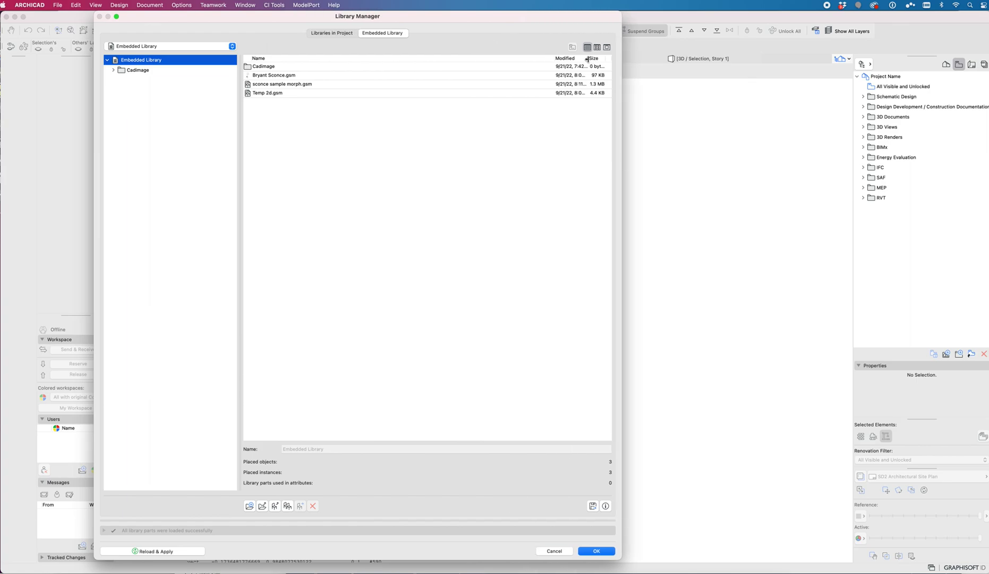
{"action": "left_click_drag", "start_coordinate": [587, 59], "coordinate": [578, 59]}
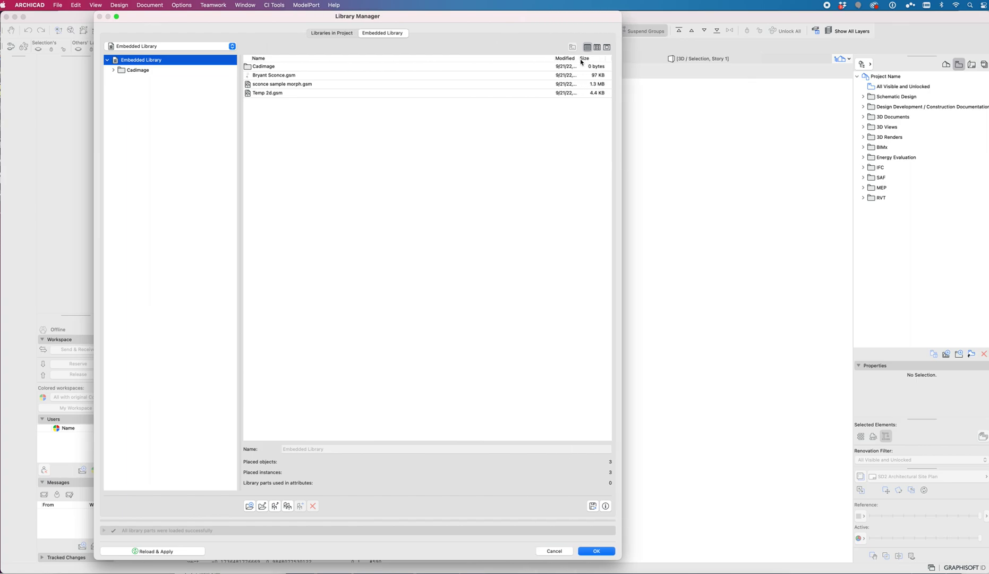
{"action": "left_click", "coordinate": [603, 77]}
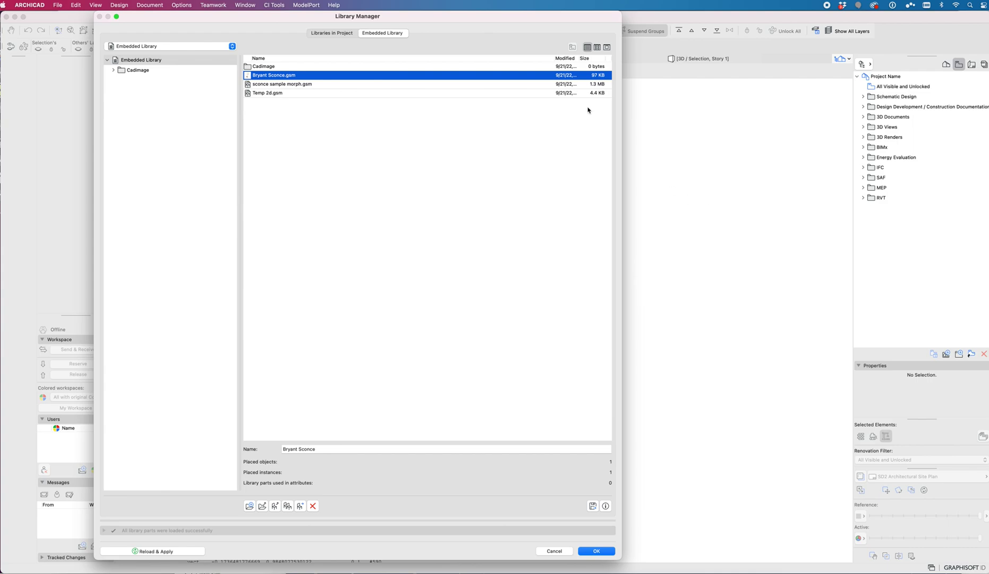
{"action": "key", "text": "Escape"}
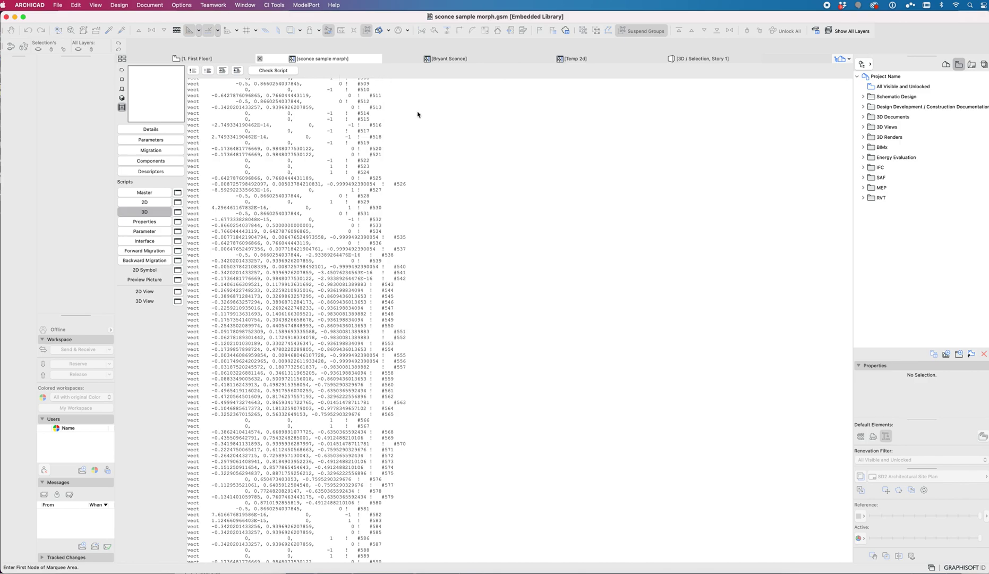
{"action": "key", "text": "super+w"}
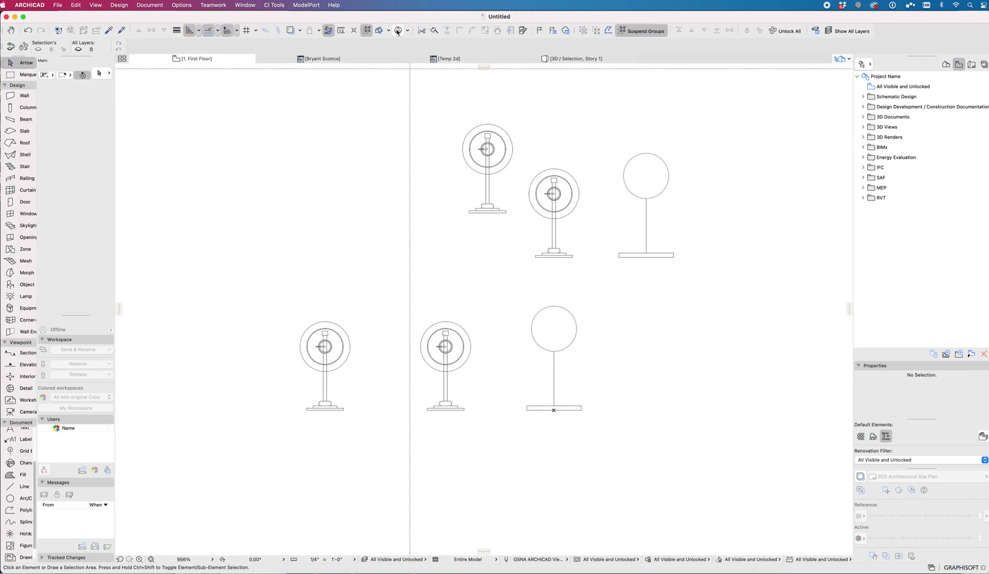
Review the Bryant Sconce object's 3D script and 3D preview, then save the object and close its editor
{"action": "left_click", "coordinate": [325, 59]}
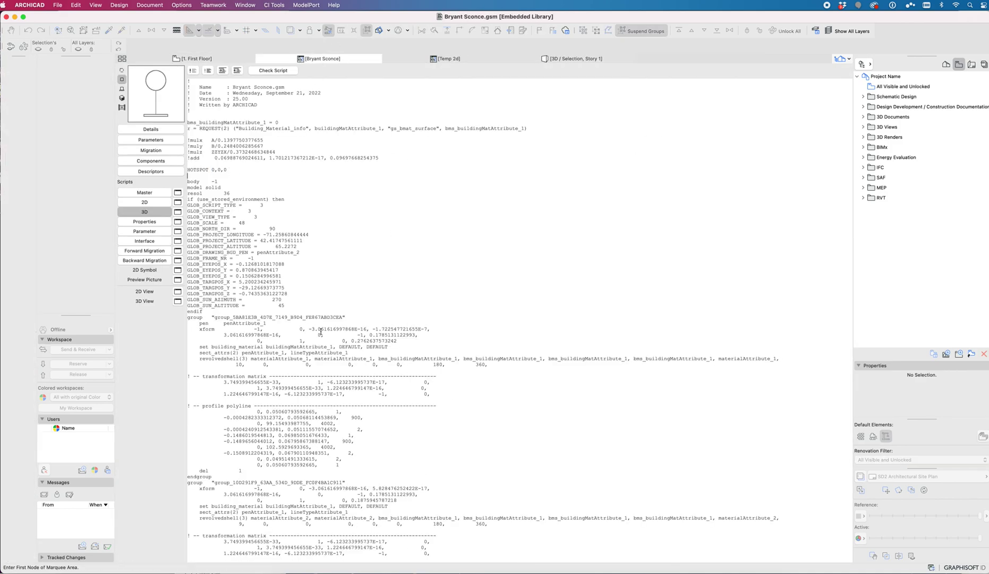
{"action": "scroll", "coordinate": [320, 332], "scroll_direction": "down", "scroll_amount": 20}
{"action": "left_click", "coordinate": [121, 98]}
{"action": "left_click", "coordinate": [122, 98]}
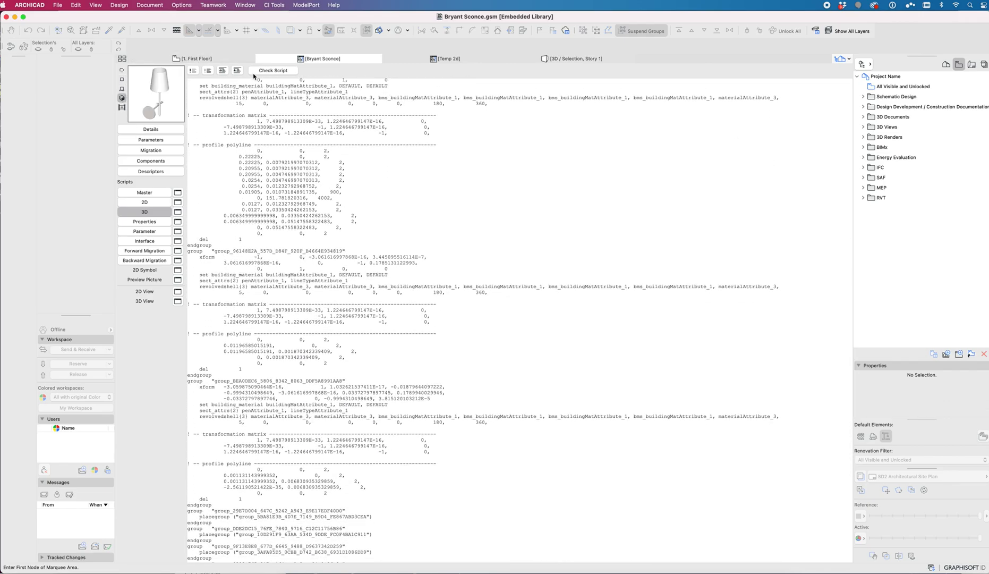
{"action": "left_click", "coordinate": [57, 6]}
{"action": "left_click", "coordinate": [79, 63]}
{"action": "key", "text": "super+w"}
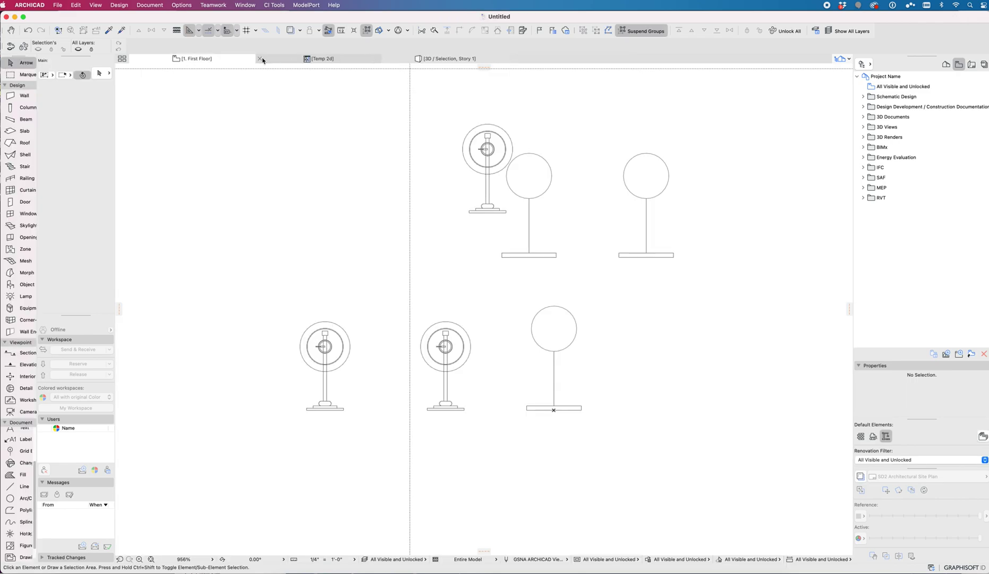
Move the placed Bryant Sconce object by its base hotspot to the empty space on the far side of the morph-based object
{"action": "left_click", "coordinate": [529, 256]}
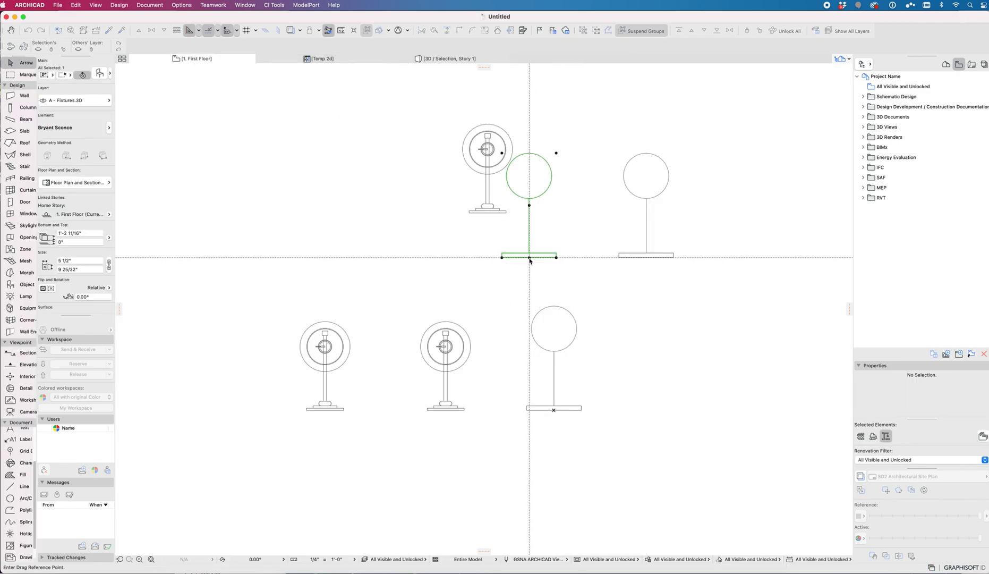
{"action": "left_click", "coordinate": [529, 257]}
{"action": "left_click", "coordinate": [351, 212]}
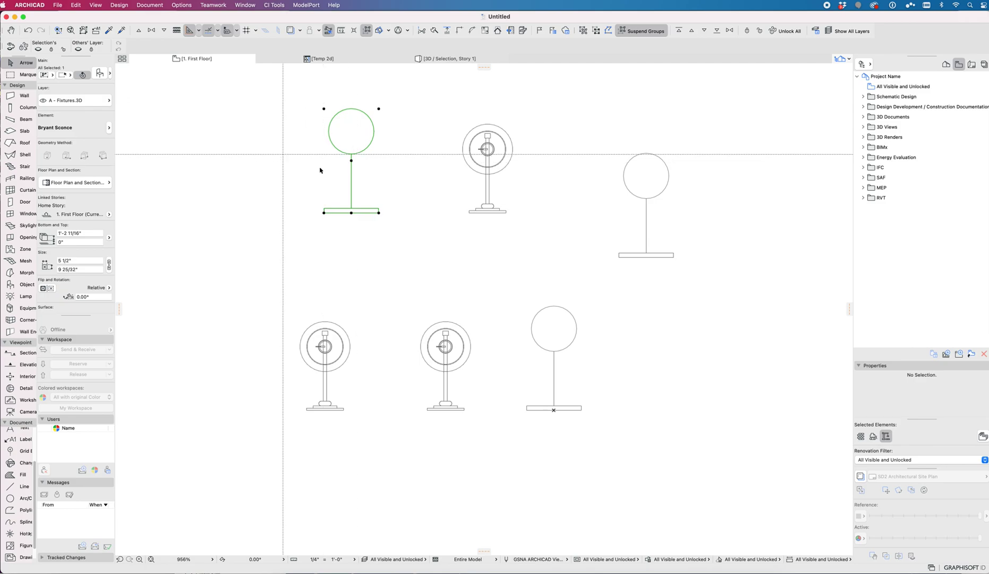
Enclose the placed Bryant Sconce object in a marquee and show only that area in 3D
{"action": "middle_click_drag", "start_coordinate": [343, 158], "coordinate": [411, 206]}
{"action": "key", "text": "m"}
{"action": "left_click", "coordinate": [486, 277]}
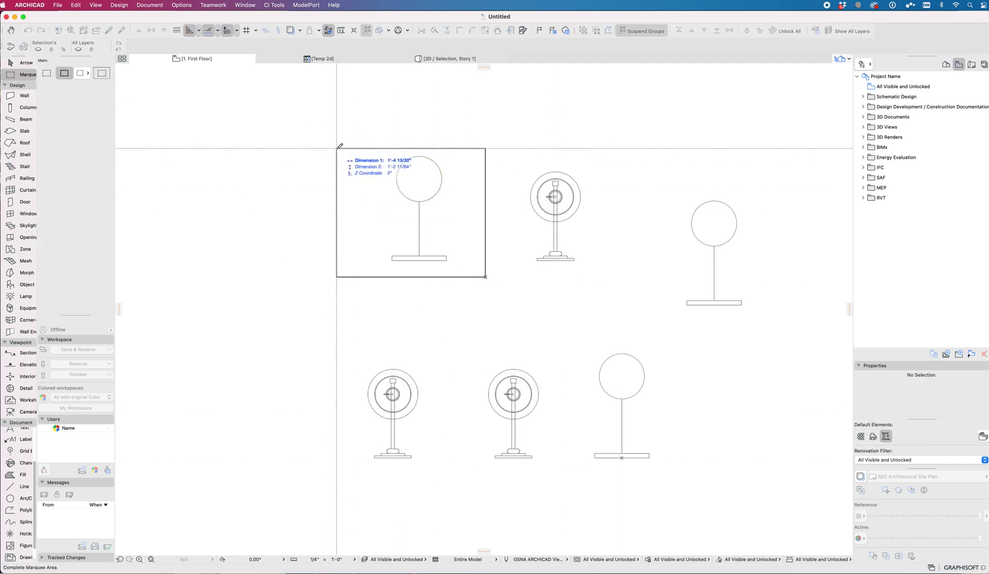
{"action": "left_click", "coordinate": [340, 145]}
{"action": "key", "text": "F5"}
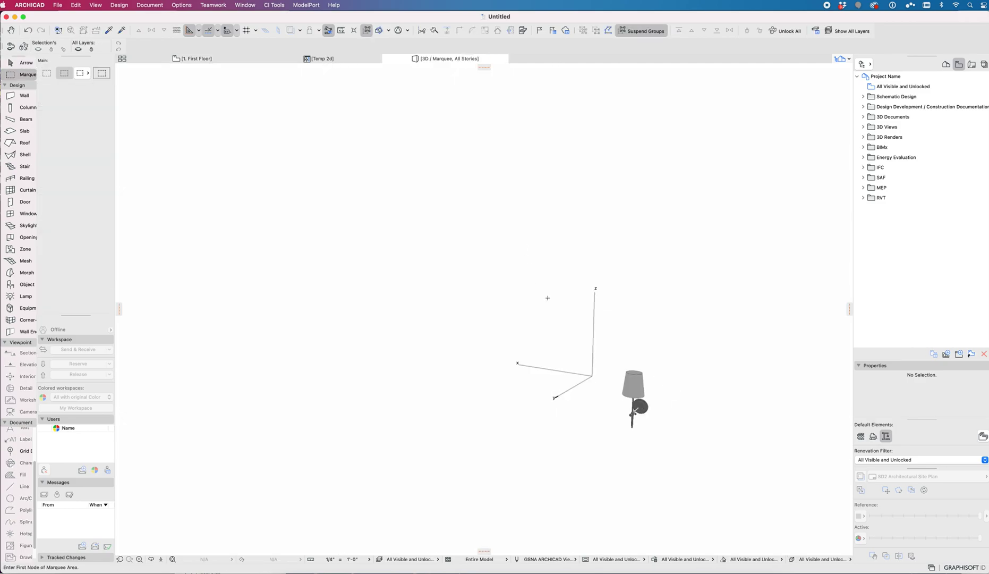
Select the Bryant Sconce in 3D and examine its model and hotspots from several angles, especially around the wall plate
{"action": "key", "text": "w"}
{"action": "left_click", "coordinate": [638, 389]}
{"action": "middle_click_drag", "start_coordinate": [647, 402], "coordinate": [616, 409], "text": "shift"}
{"action": "scroll", "coordinate": [591, 402], "scroll_direction": "up", "scroll_amount": 5}
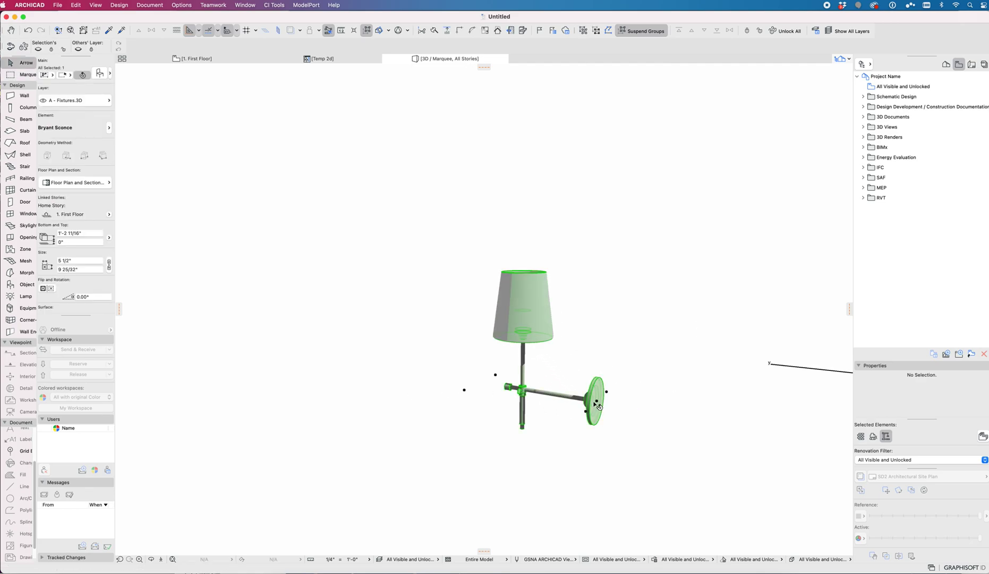
{"action": "left_click", "coordinate": [596, 401]}
{"action": "key", "text": "Escape"}
{"action": "key", "text": "Escape"}
{"action": "left_click_drag", "start_coordinate": [465, 391], "coordinate": [542, 303]}
{"action": "left_click", "coordinate": [463, 395]}
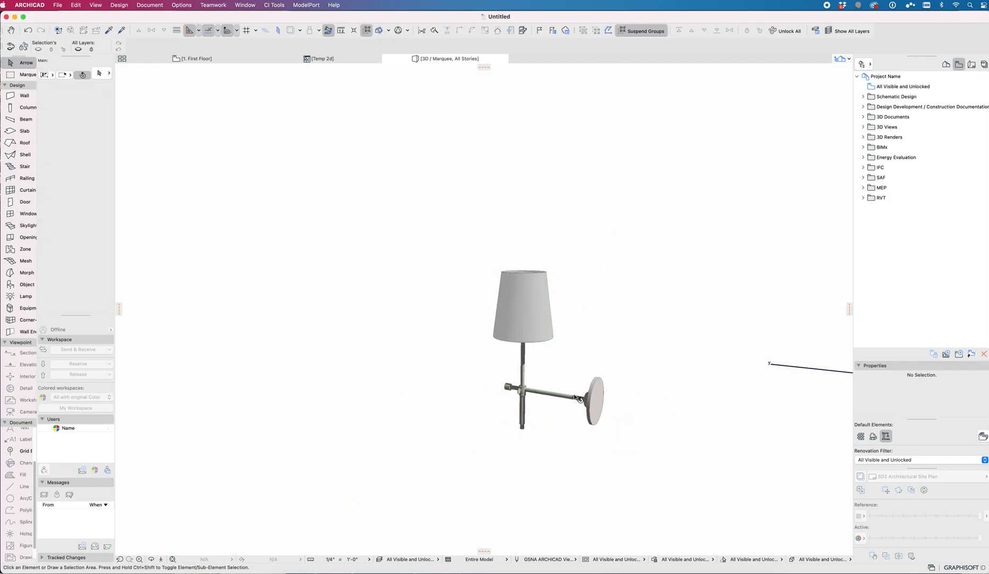
{"action": "left_click", "coordinate": [595, 406]}
{"action": "middle_click_drag", "start_coordinate": [591, 396], "coordinate": [574, 409], "text": "shift"}
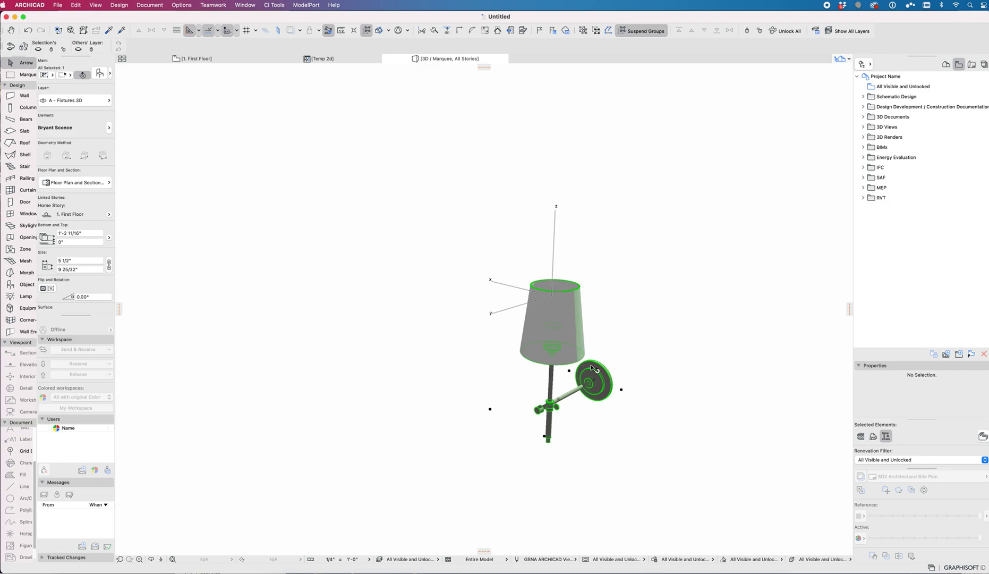
{"action": "middle_click_drag", "start_coordinate": [605, 380], "coordinate": [552, 396], "text": "shift"}
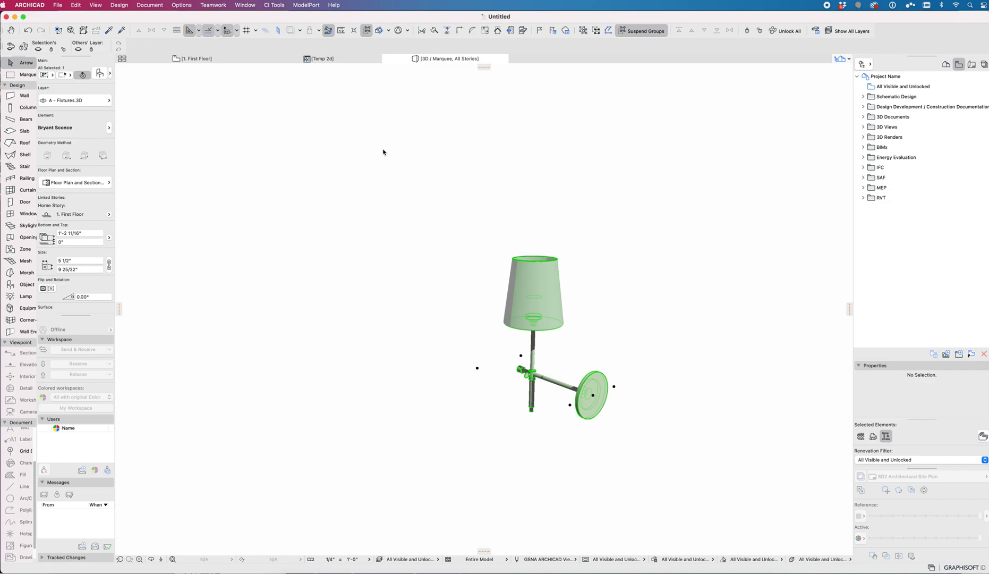
Open the Bryant Sconce object's parameters and hide A, B, ZZYZX and use_stored_environment from display
{"action": "key", "text": "super+shift+o"}
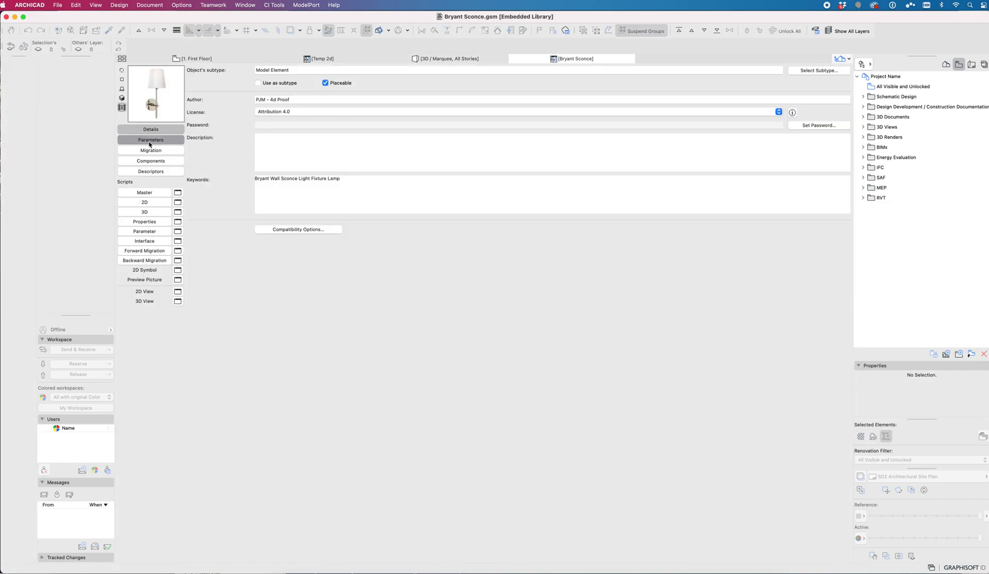
{"action": "left_click", "coordinate": [150, 140]}
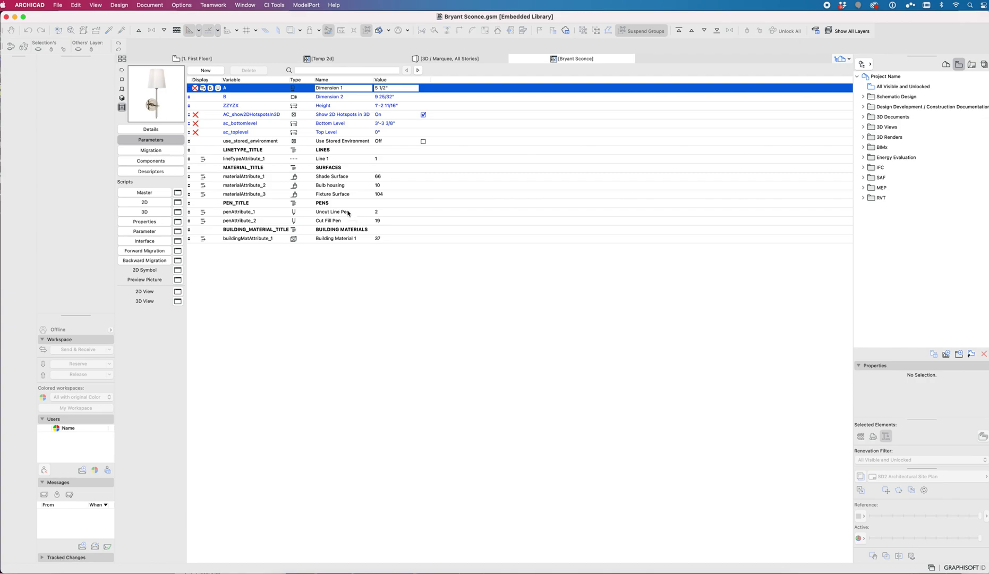
{"action": "left_click", "coordinate": [195, 98]}
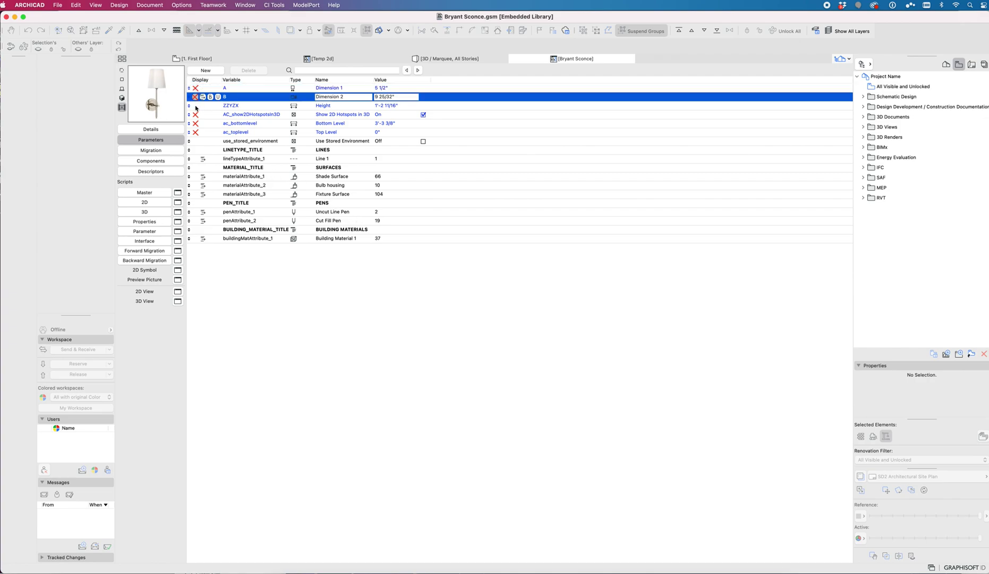
{"action": "left_click", "coordinate": [196, 107]}
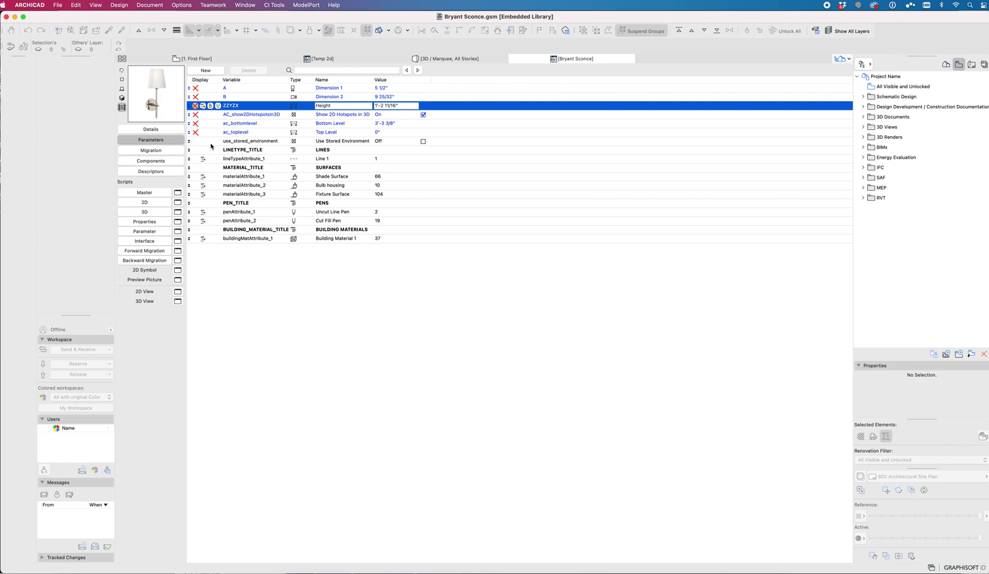
{"action": "left_click", "coordinate": [251, 140]}
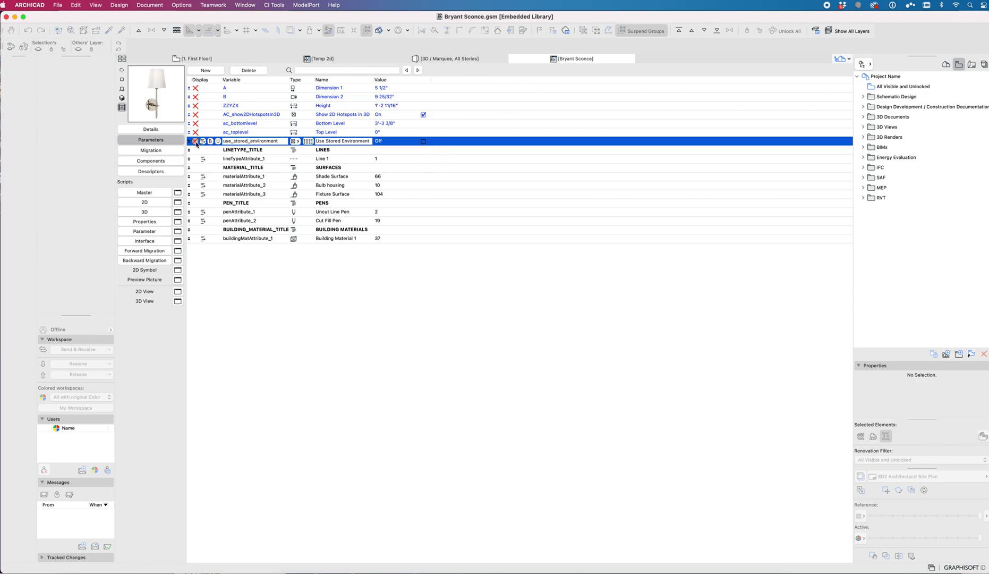
{"action": "left_click", "coordinate": [340, 261]}
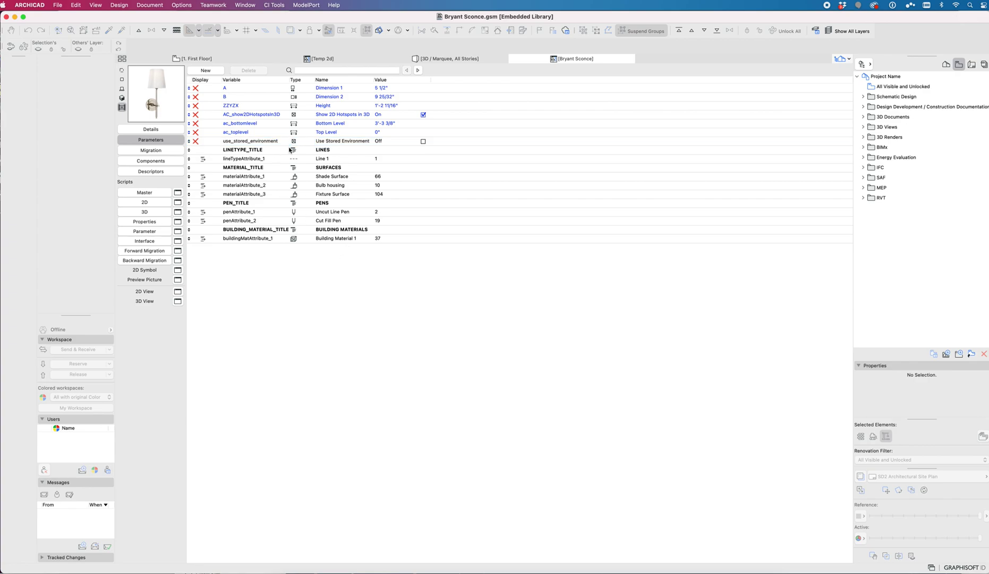
Inspect the Building Material 1 parameter and its assigned value in the Bryant Sconce parameter list
{"action": "left_click", "coordinate": [262, 232]}
{"action": "left_click", "coordinate": [252, 239]}
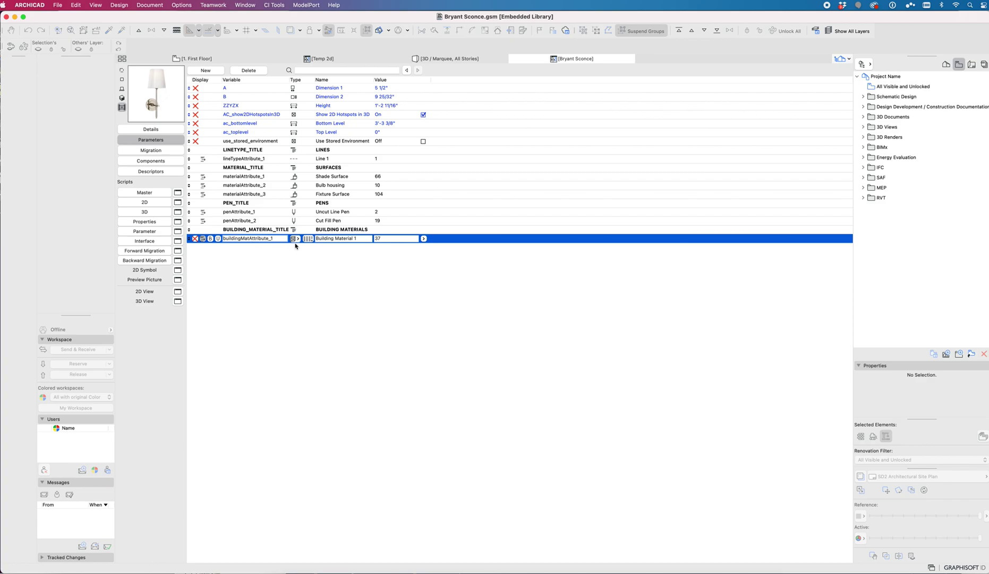
{"action": "left_click", "coordinate": [378, 266]}
{"action": "left_click", "coordinate": [422, 241]}
{"action": "left_click_drag", "start_coordinate": [387, 239], "coordinate": [339, 235]}
Save the library part outside the Embedded Library as an ARCHICAD Object File named Bryant Sconce on the Desktop
{"action": "left_click", "coordinate": [57, 6]}
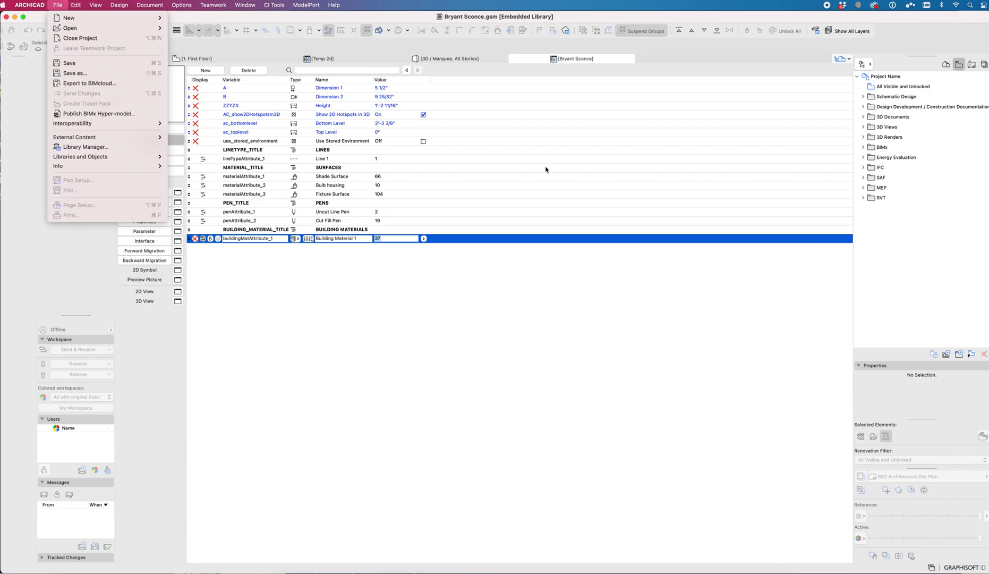
{"action": "left_click", "coordinate": [455, 331]}
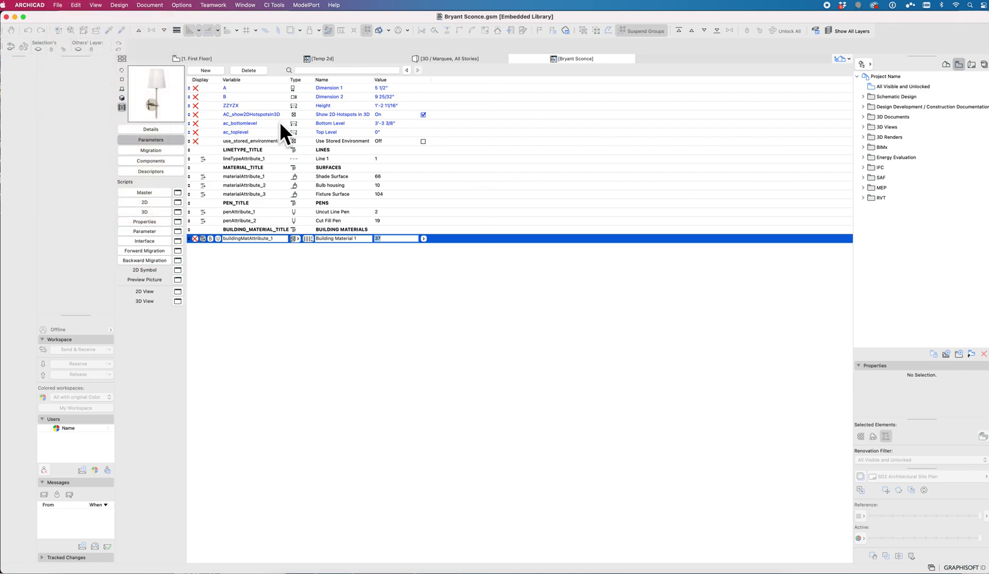
{"action": "left_click", "coordinate": [57, 6]}
{"action": "left_click", "coordinate": [67, 75]}
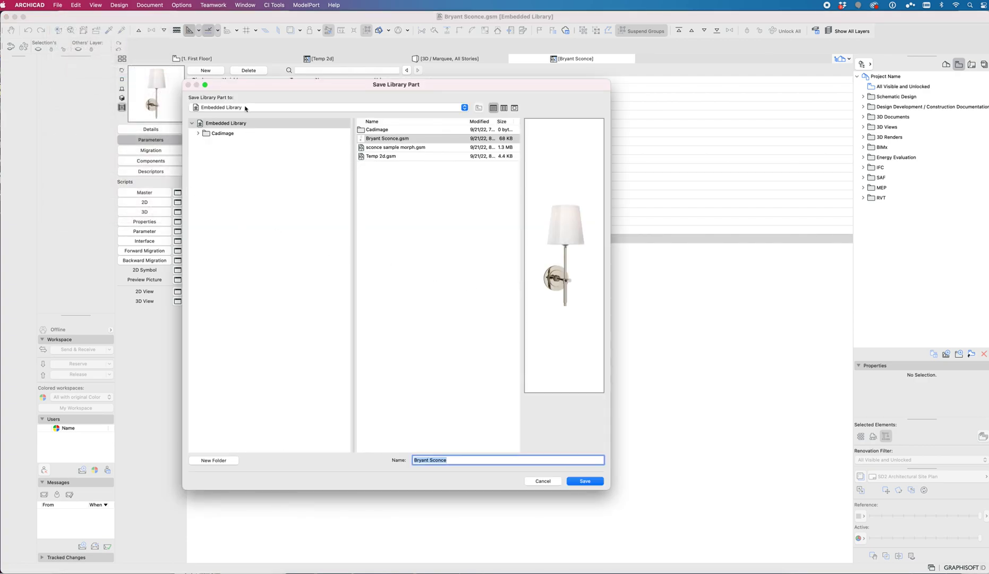
{"action": "left_click", "coordinate": [245, 107]}
{"action": "left_click", "coordinate": [281, 121]}
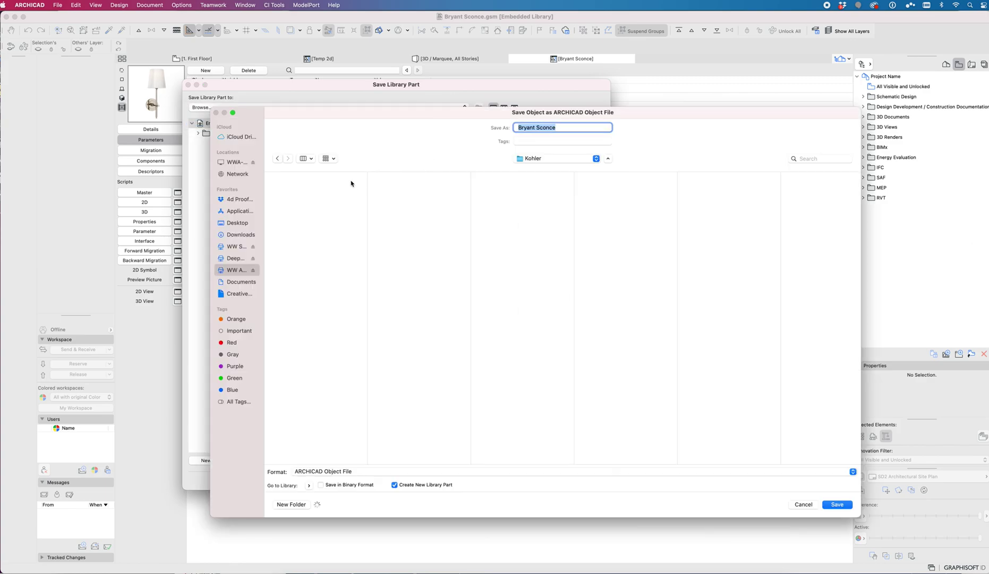
{"action": "left_click_drag", "start_coordinate": [342, 117], "coordinate": [303, 100]}
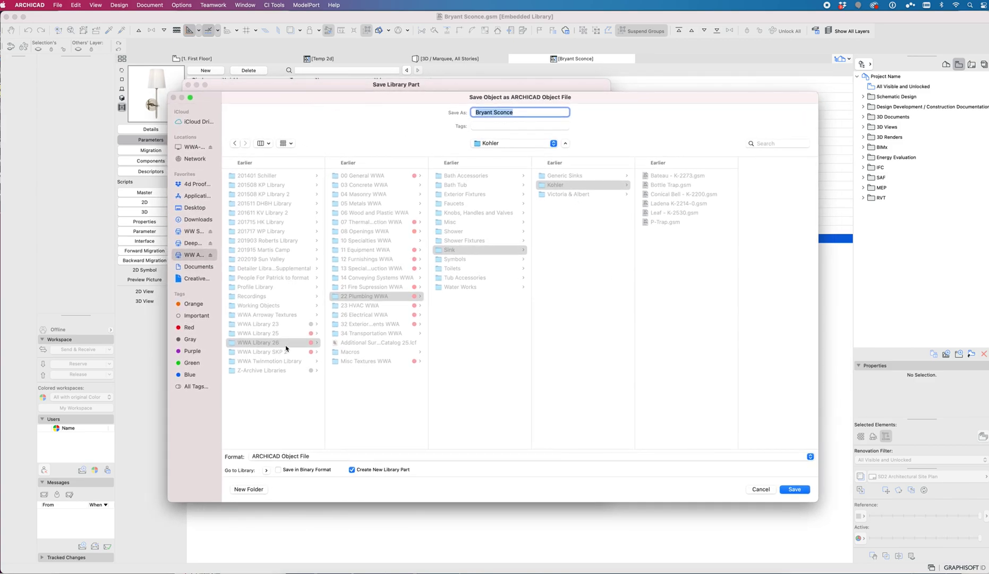
{"action": "left_click", "coordinate": [190, 209]}
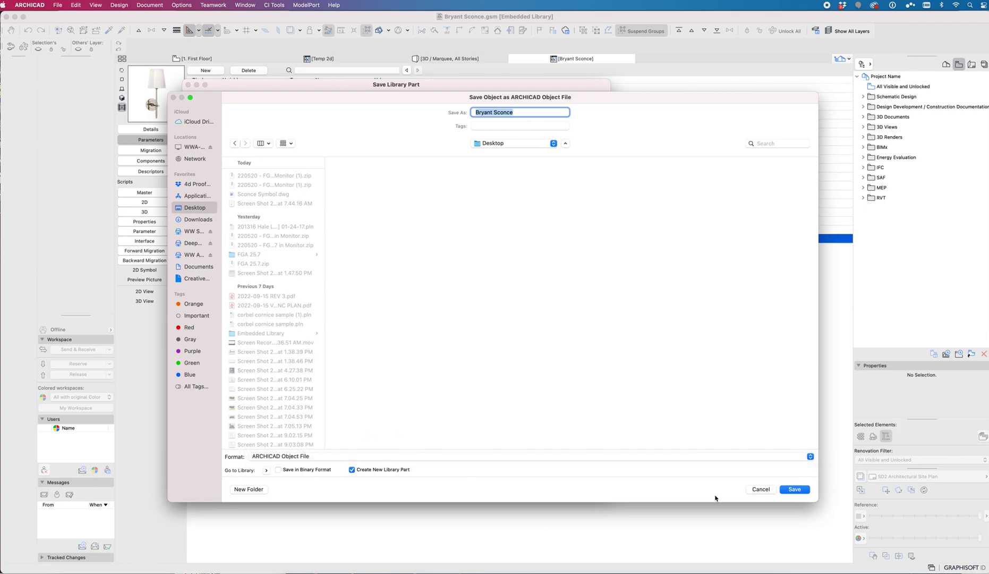
{"action": "left_click", "coordinate": [794, 490]}
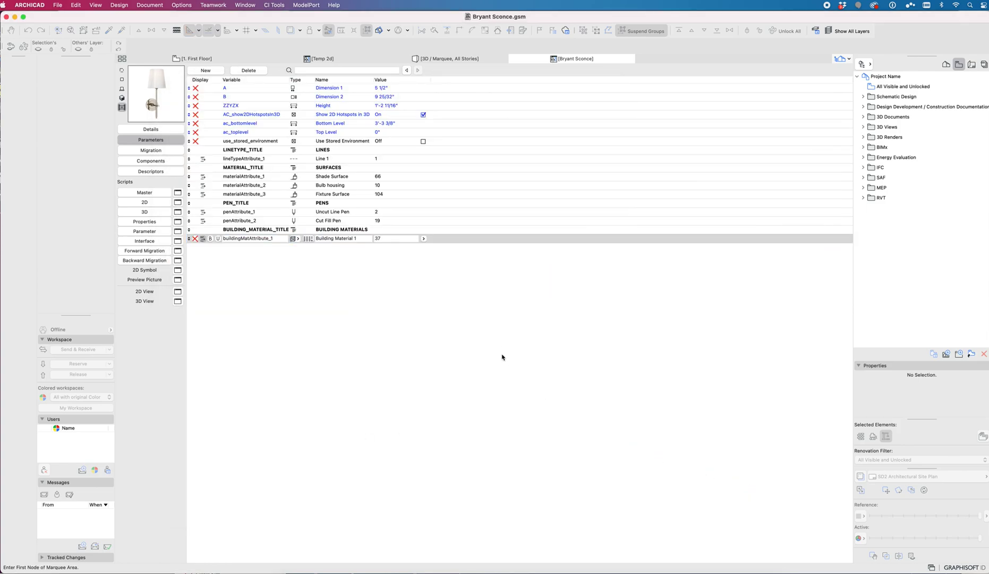